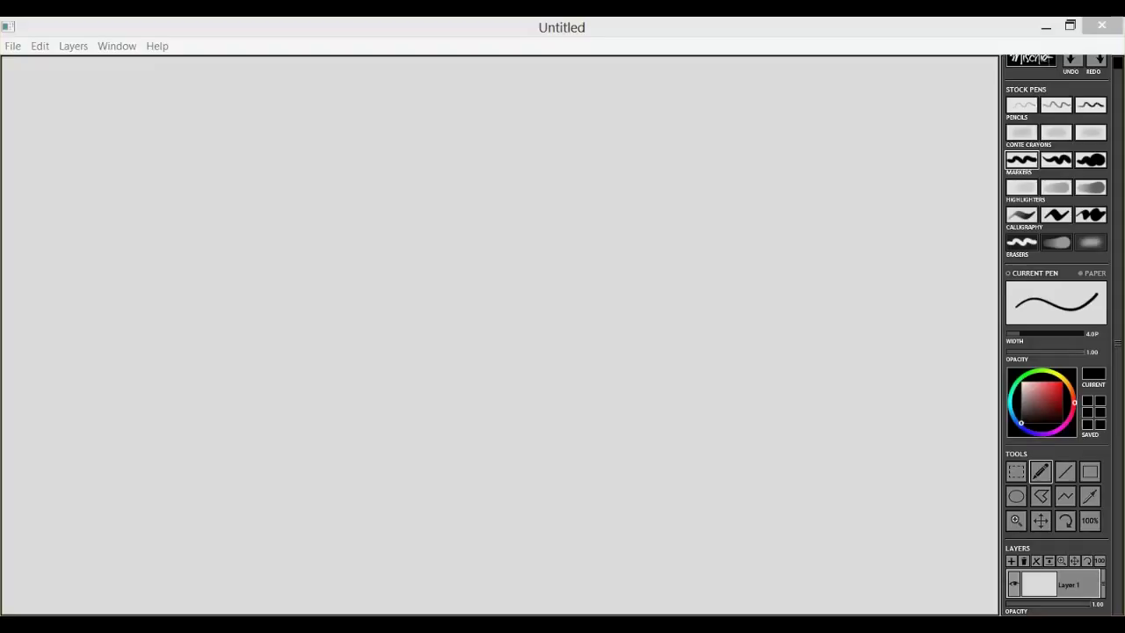
- Try out the three stock pencils in turn, drawing a short wavy test stroke with each
{"action": "left_click", "coordinate": [1021, 104]}
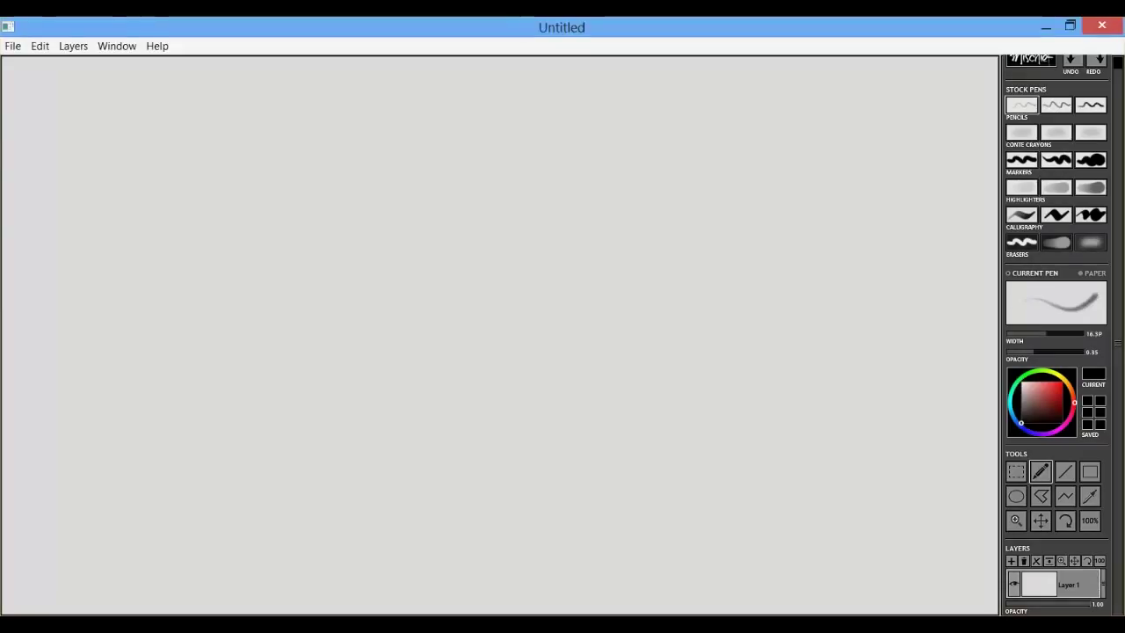
{"action": "left_click_drag", "start_coordinate": [360, 242], "coordinate": [409, 271]}
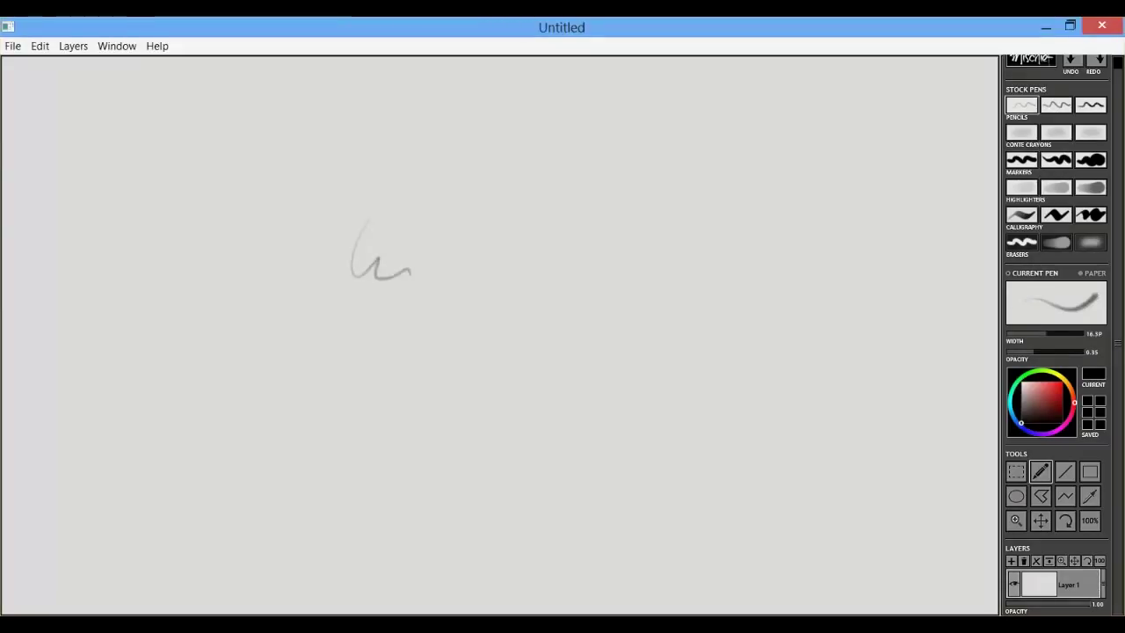
{"action": "key", "text": "ctrl+z"}
{"action": "left_click", "coordinate": [1055, 105]}
{"action": "mouse_move", "coordinate": [701, 202]}
{"action": "left_mouse_down"}
{"action": "mouse_move", "coordinate": [694, 280]}
{"action": "mouse_move", "coordinate": [844, 250]}
{"action": "left_mouse_up"}
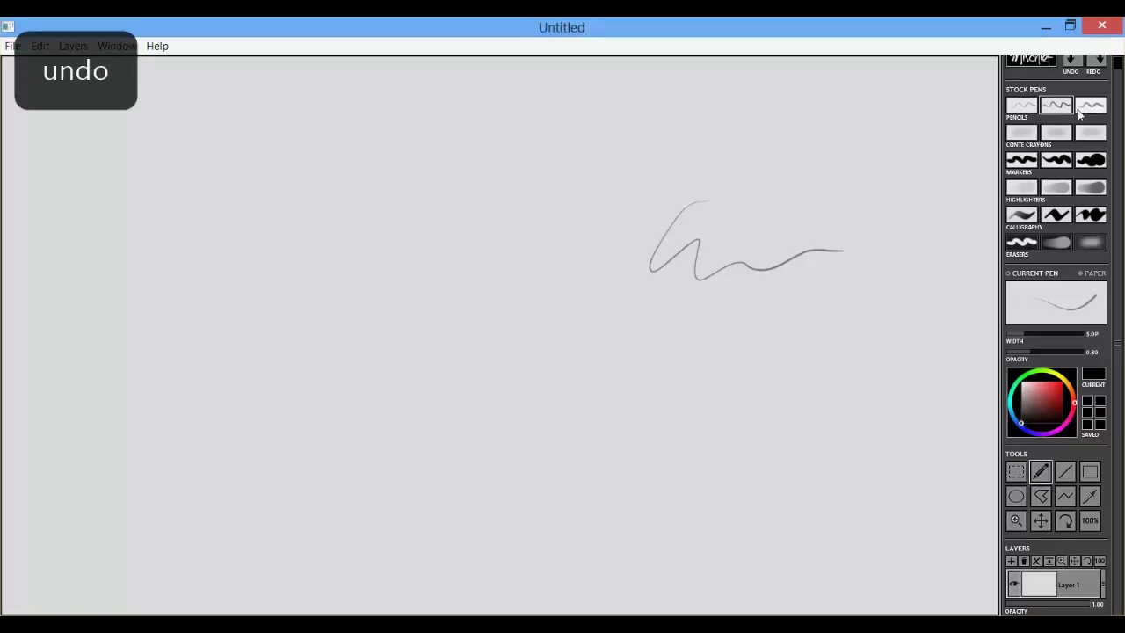
{"action": "left_click", "coordinate": [1090, 105]}
{"action": "mouse_move", "coordinate": [324, 323]}
{"action": "left_mouse_down"}
{"action": "mouse_move", "coordinate": [325, 350]}
{"action": "mouse_move", "coordinate": [495, 360]}
{"action": "left_mouse_up"}
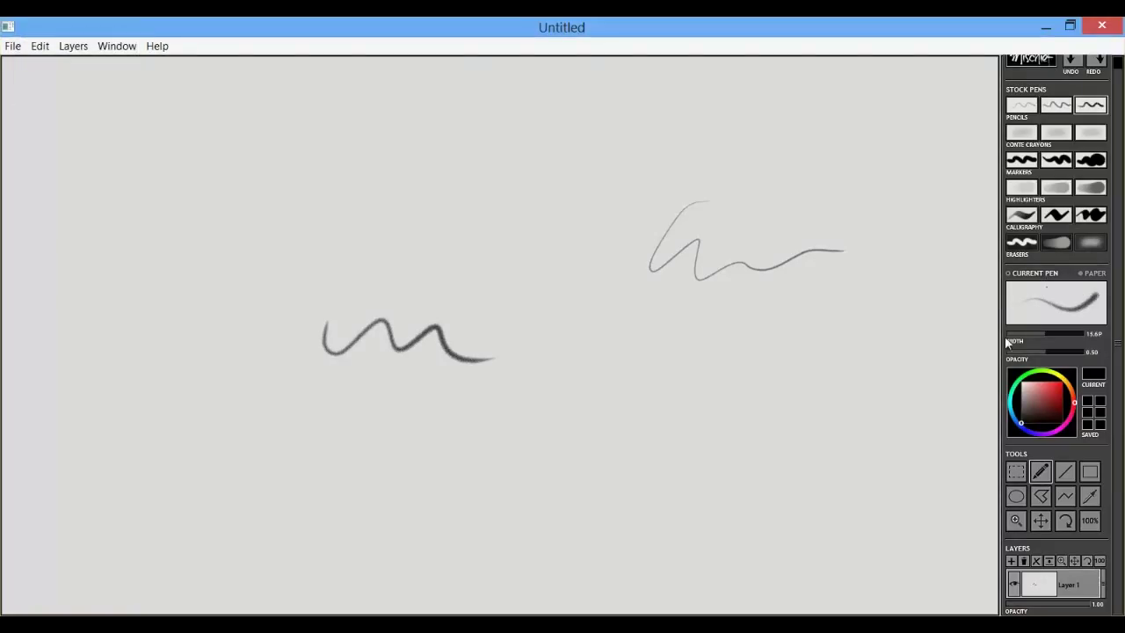
- Draw several longer wavy strokes with the third stock pencil to test its pressure response
{"action": "mouse_move", "coordinate": [451, 233]}
{"action": "left_mouse_down"}
{"action": "mouse_move", "coordinate": [477, 216]}
{"action": "mouse_move", "coordinate": [612, 335]}
{"action": "mouse_move", "coordinate": [708, 344]}
{"action": "mouse_move", "coordinate": [728, 298]}
{"action": "left_mouse_up"}
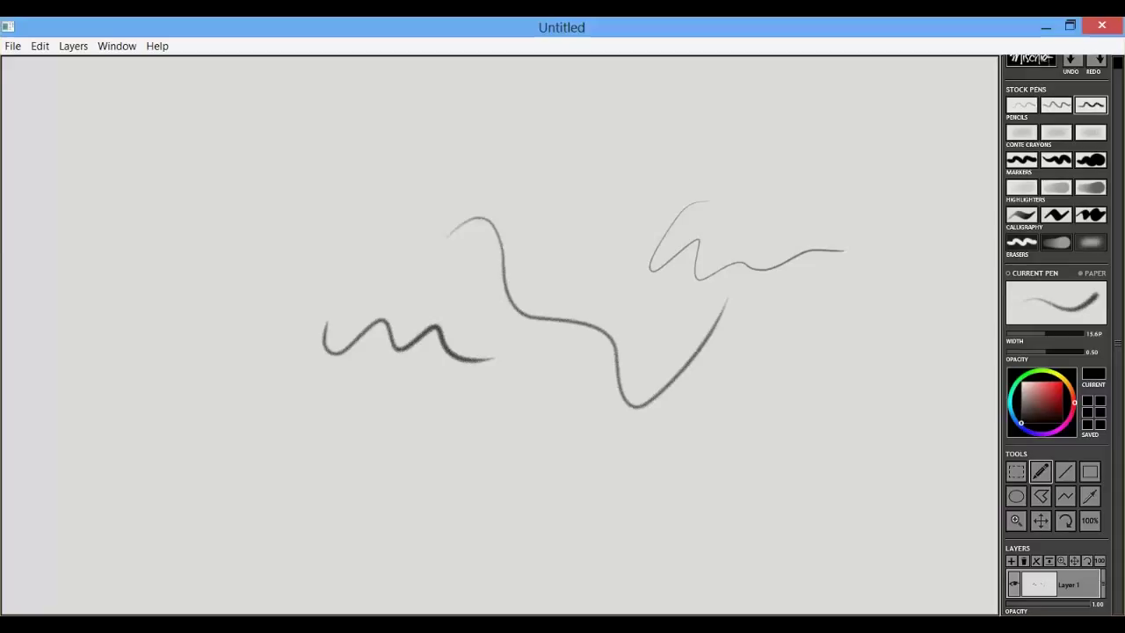
{"action": "mouse_move", "coordinate": [379, 454]}
{"action": "left_mouse_down"}
{"action": "mouse_move", "coordinate": [489, 517]}
{"action": "mouse_move", "coordinate": [602, 475]}
{"action": "left_mouse_up"}
{"action": "mouse_move", "coordinate": [199, 445]}
{"action": "left_mouse_down"}
{"action": "mouse_move", "coordinate": [220, 360]}
{"action": "mouse_move", "coordinate": [312, 414]}
{"action": "left_mouse_up"}
{"action": "key", "text": "ctrl+z"}
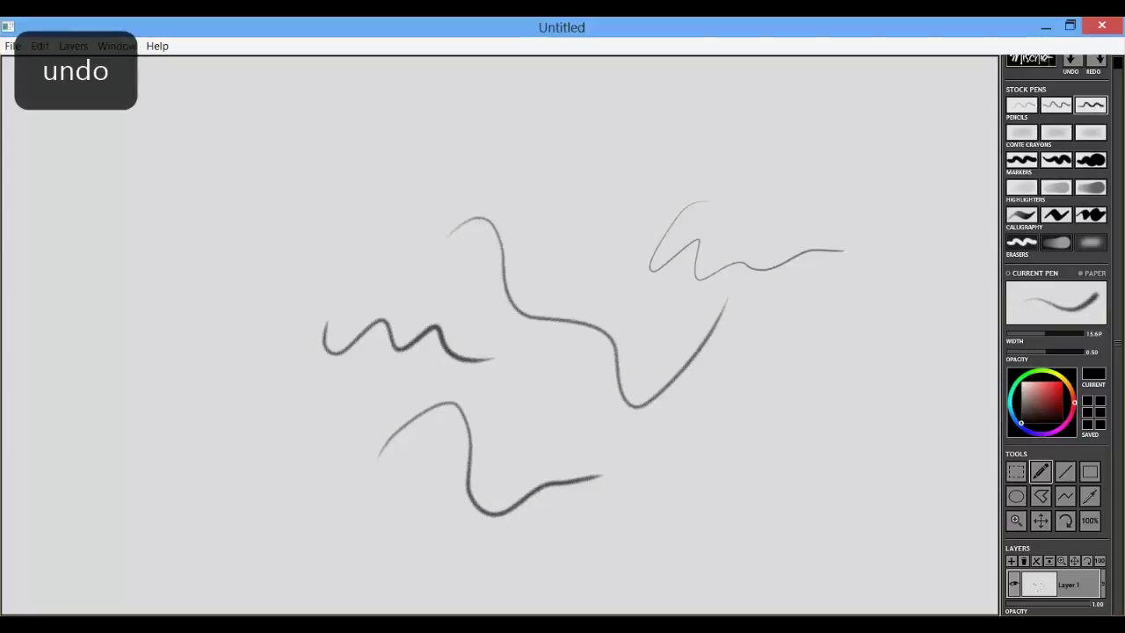
{"action": "mouse_move", "coordinate": [152, 352]}
{"action": "left_mouse_down"}
{"action": "mouse_move", "coordinate": [211, 306]}
{"action": "mouse_move", "coordinate": [261, 348]}
{"action": "left_mouse_up"}
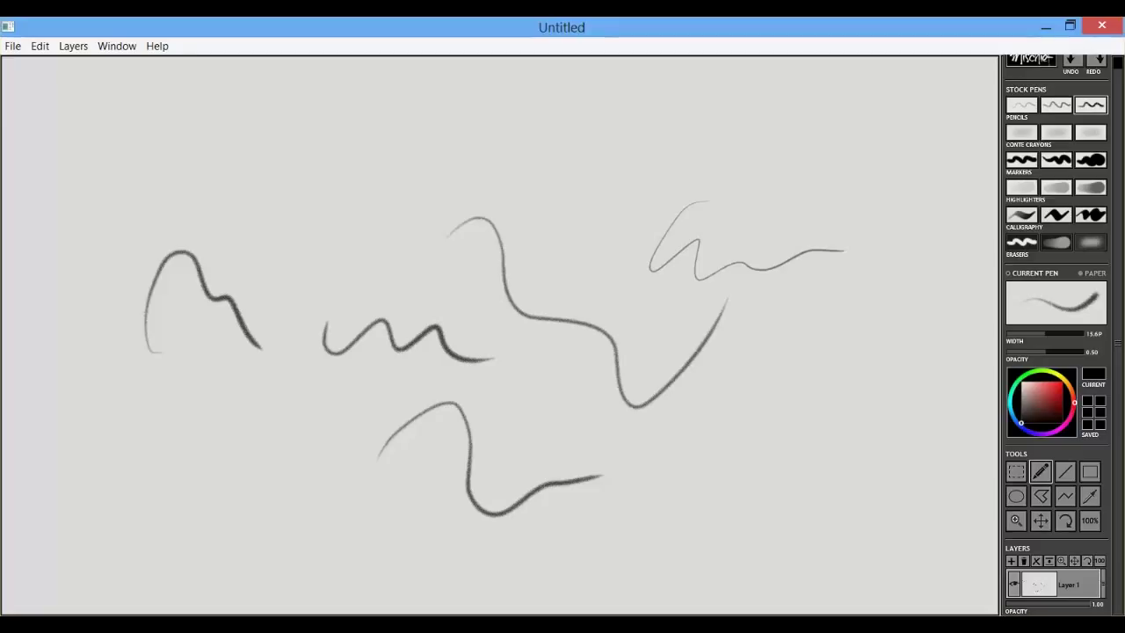
- Undo all the test strokes to clear the canvas
{"action": "key", "text": "ctrl+z"}
{"action": "key", "text": "ctrl+z"}
{"action": "key", "text": "ctrl+z"}
{"action": "key", "text": "ctrl+z"}
{"action": "key", "text": "ctrl+z"}
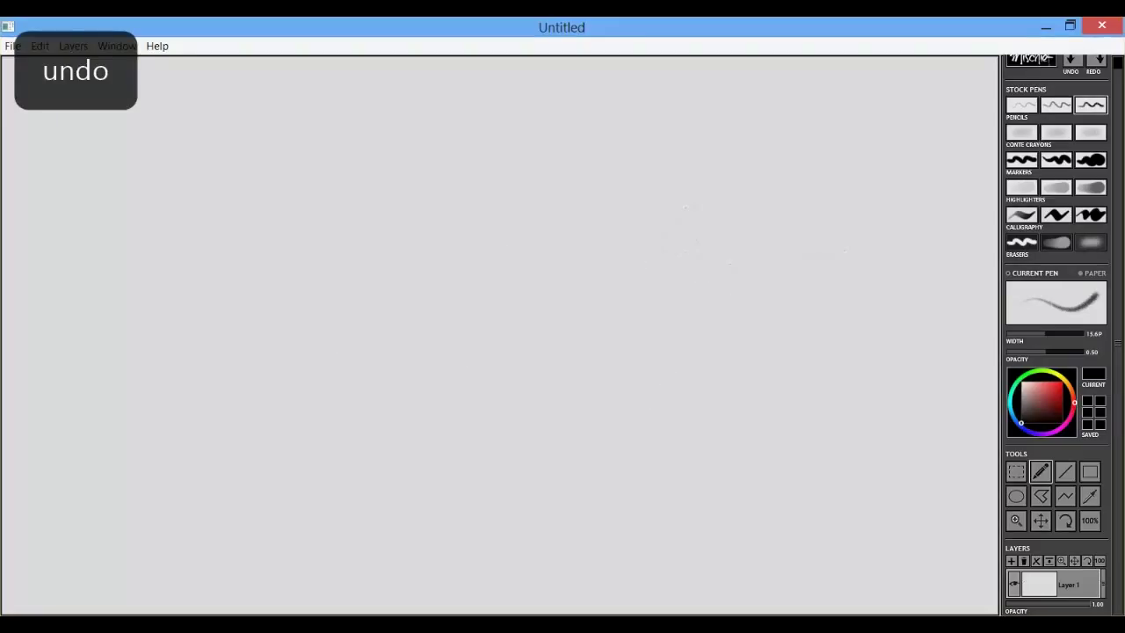
- Sketch a rough, double-lined circle in the canvas's upper-left area with the first stock pencil
{"action": "left_click", "coordinate": [1023, 104]}
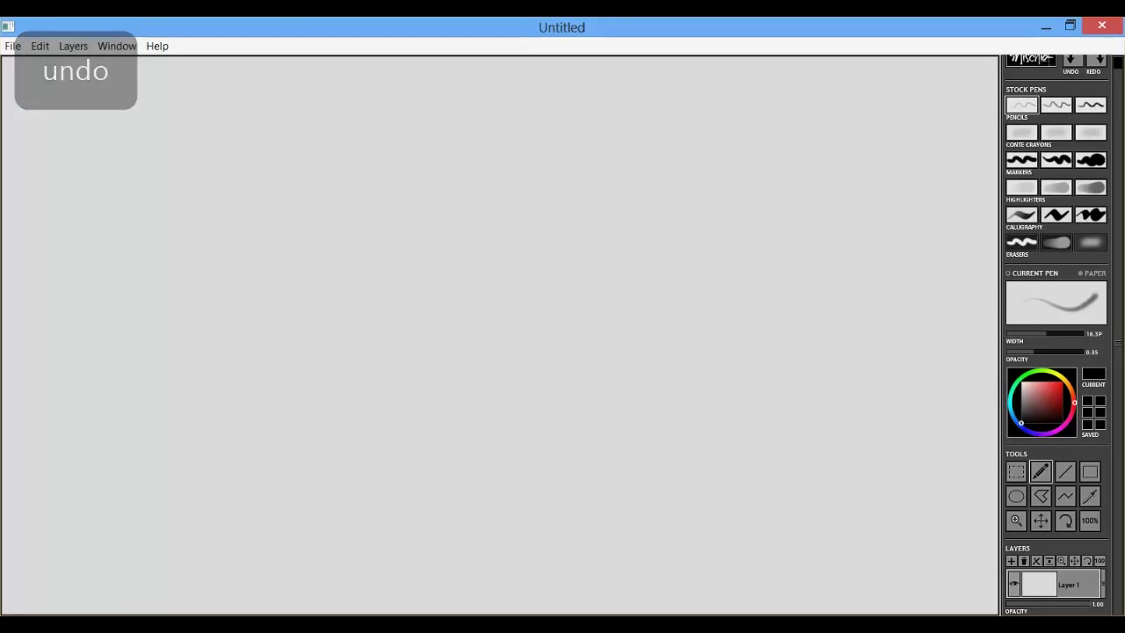
{"action": "mouse_move", "coordinate": [262, 185]}
{"action": "left_mouse_down"}
{"action": "mouse_move", "coordinate": [238, 282]}
{"action": "mouse_move", "coordinate": [252, 296]}
{"action": "left_mouse_up"}
{"action": "key", "text": "ctrl+z"}
{"action": "mouse_move", "coordinate": [251, 211]}
{"action": "left_mouse_down"}
{"action": "mouse_move", "coordinate": [344, 213]}
{"action": "mouse_move", "coordinate": [279, 299]}
{"action": "left_mouse_up"}
{"action": "key", "text": "ctrl+z"}
{"action": "mouse_move", "coordinate": [285, 197]}
{"action": "left_mouse_down"}
{"action": "mouse_move", "coordinate": [311, 311]}
{"action": "mouse_move", "coordinate": [322, 215]}
{"action": "mouse_move", "coordinate": [271, 204]}
{"action": "mouse_move", "coordinate": [332, 299]}
{"action": "left_mouse_up"}
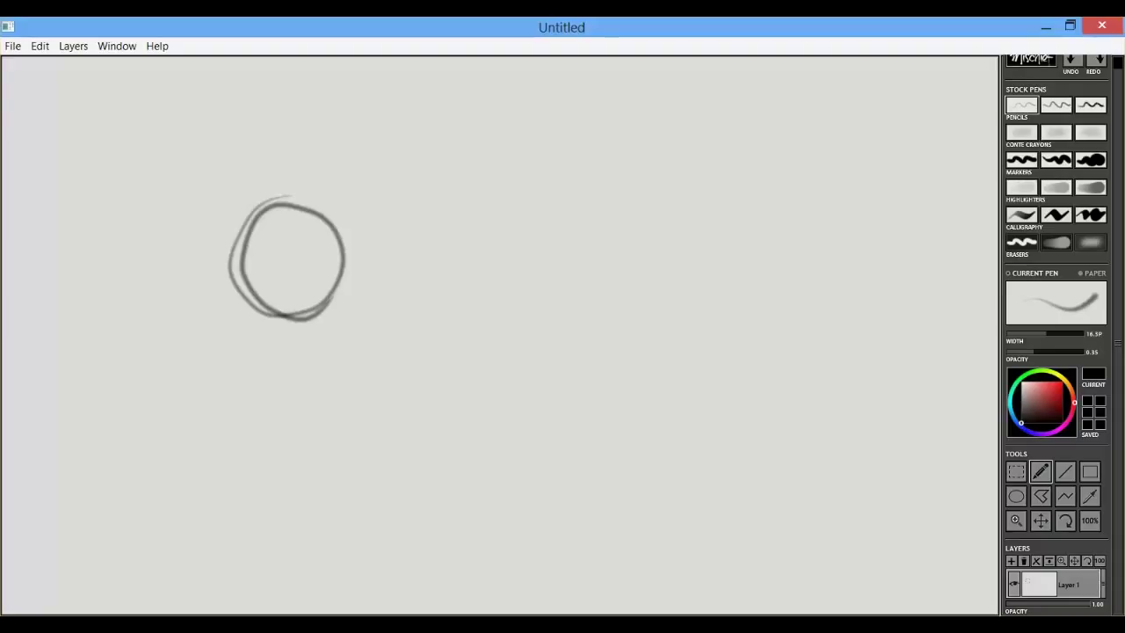
- Sketch a tall cartoon character's rounded head, long body, legs and feet beside the circle
{"action": "mouse_move", "coordinate": [495, 204]}
{"action": "left_mouse_down"}
{"action": "mouse_move", "coordinate": [519, 456]}
{"action": "mouse_move", "coordinate": [503, 173]}
{"action": "mouse_move", "coordinate": [576, 165]}
{"action": "mouse_move", "coordinate": [541, 218]}
{"action": "mouse_move", "coordinate": [618, 486]}
{"action": "left_mouse_up"}
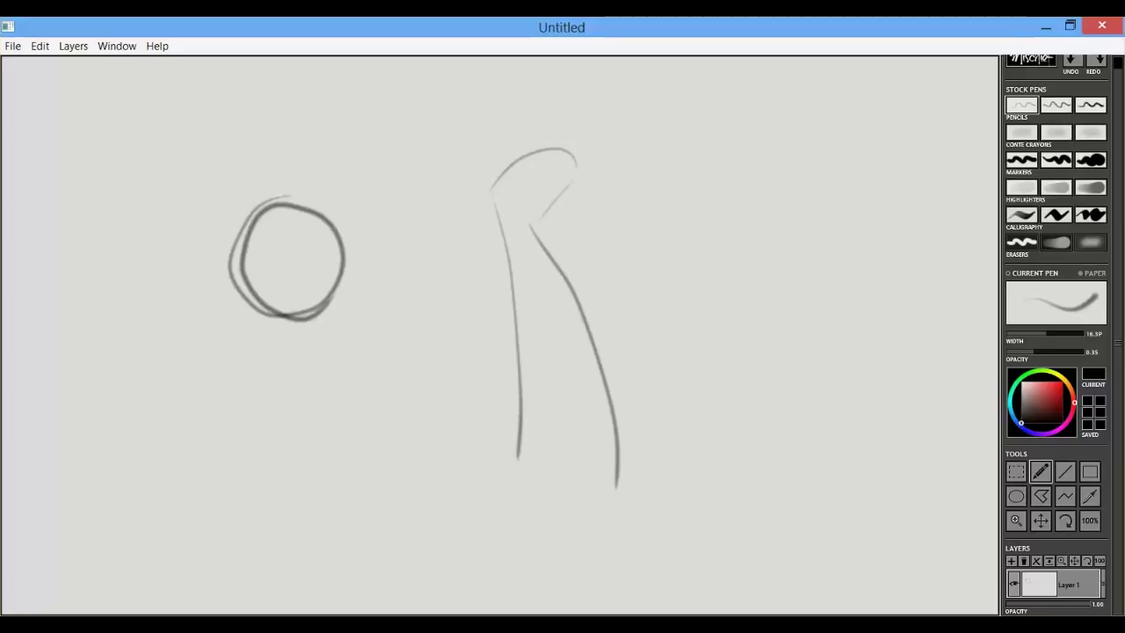
{"action": "left_click_drag", "start_coordinate": [528, 477], "coordinate": [612, 462]}
{"action": "mouse_move", "coordinate": [519, 453]}
{"action": "left_mouse_down"}
{"action": "mouse_move", "coordinate": [508, 506]}
{"action": "mouse_move", "coordinate": [467, 517]}
{"action": "mouse_move", "coordinate": [547, 489]}
{"action": "mouse_move", "coordinate": [611, 522]}
{"action": "mouse_move", "coordinate": [672, 527]}
{"action": "left_mouse_up"}
{"action": "key", "text": "ctrl+z"}
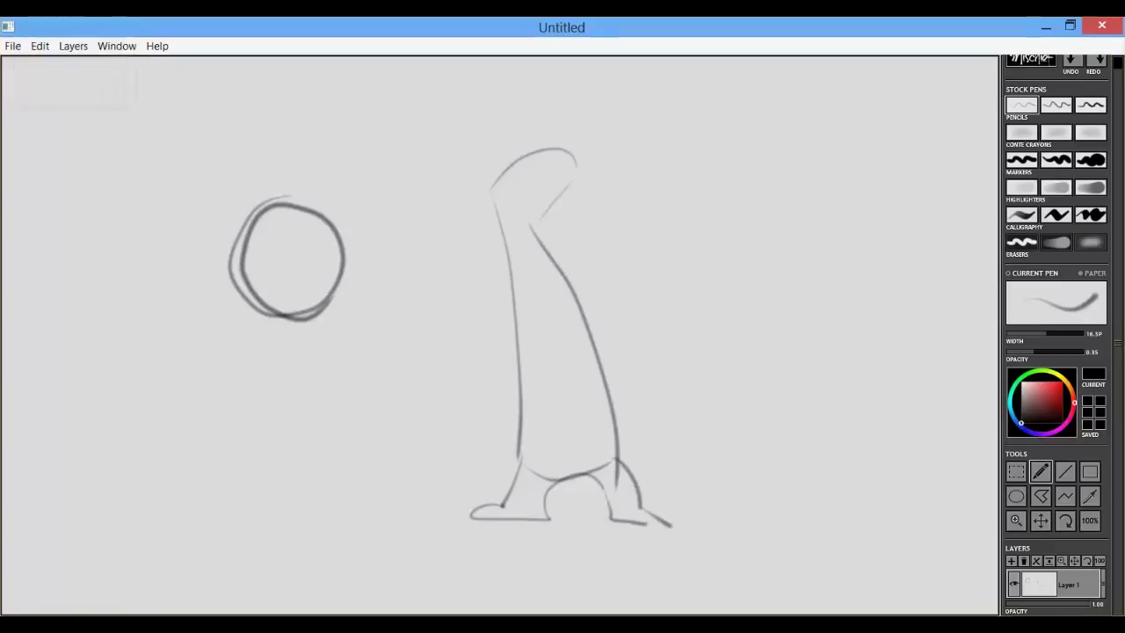
- Add the character's two pointed ears, eye, cheek, bent left arm and outstretched right hand
{"action": "mouse_move", "coordinate": [490, 193]}
{"action": "left_mouse_down"}
{"action": "mouse_move", "coordinate": [485, 181]}
{"action": "mouse_move", "coordinate": [504, 165]}
{"action": "mouse_move", "coordinate": [496, 223]}
{"action": "mouse_move", "coordinate": [515, 179]}
{"action": "mouse_move", "coordinate": [584, 186]}
{"action": "mouse_move", "coordinate": [531, 242]}
{"action": "left_mouse_up"}
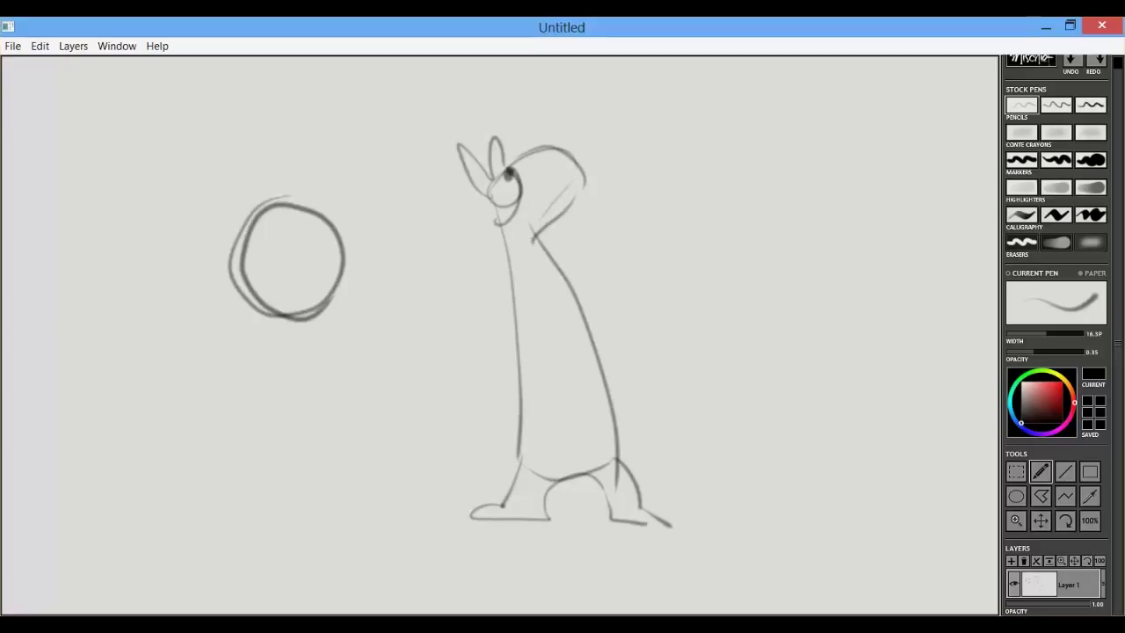
{"action": "left_click_drag", "start_coordinate": [510, 280], "coordinate": [519, 394]}
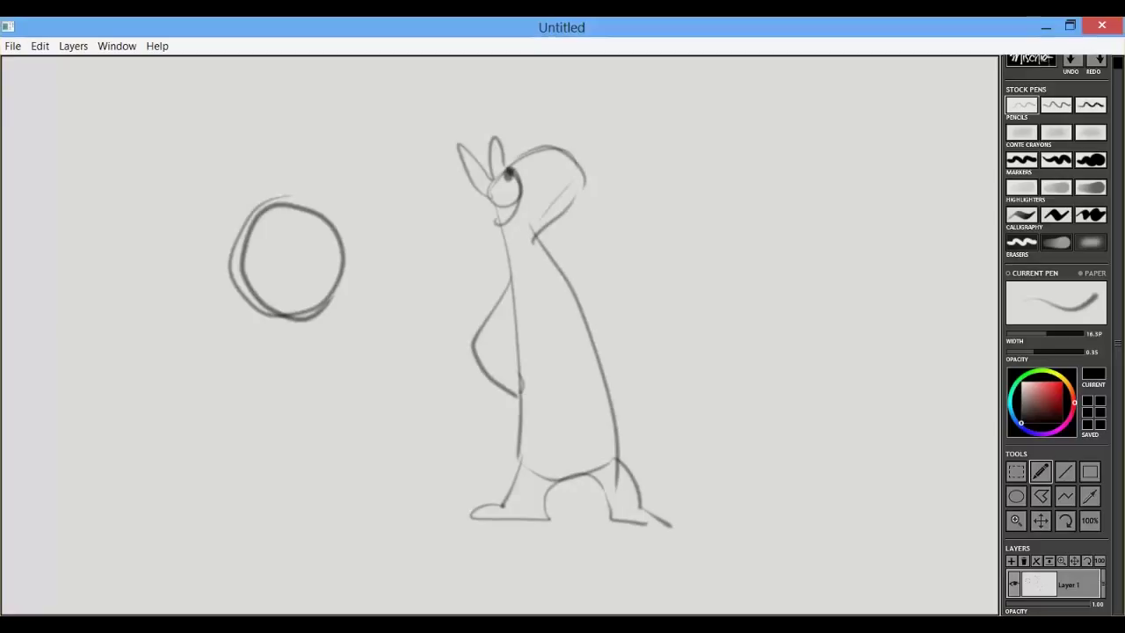
{"action": "mouse_move", "coordinate": [559, 283]}
{"action": "left_mouse_down"}
{"action": "mouse_move", "coordinate": [610, 262]}
{"action": "mouse_move", "coordinate": [653, 266]}
{"action": "mouse_move", "coordinate": [582, 317]}
{"action": "left_mouse_up"}
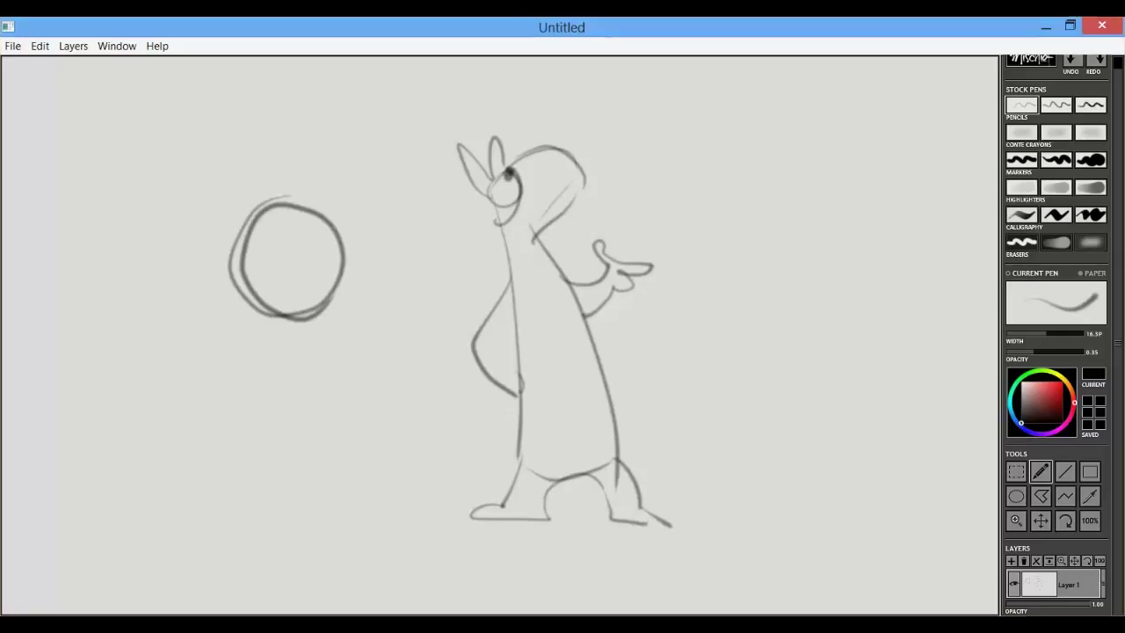
- Go over the left line of the character's neck and torso with darker close-up pencil strokes
{"action": "key", "text": "space"}
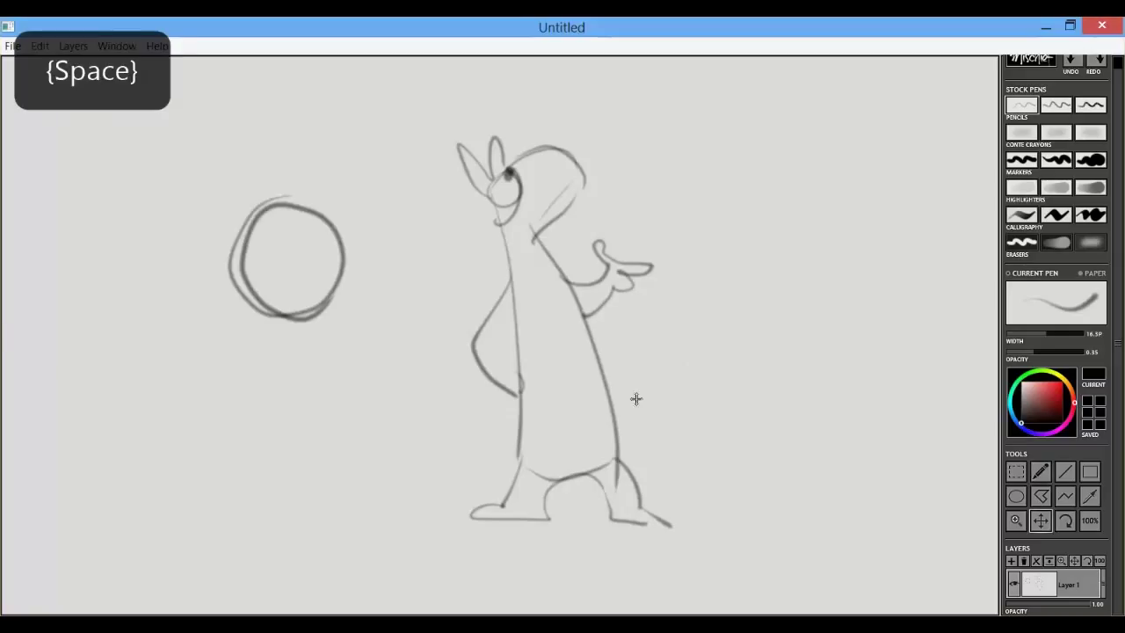
{"action": "left_click_drag", "start_coordinate": [636, 397], "coordinate": [422, 434]}
{"action": "key", "text": "z"}
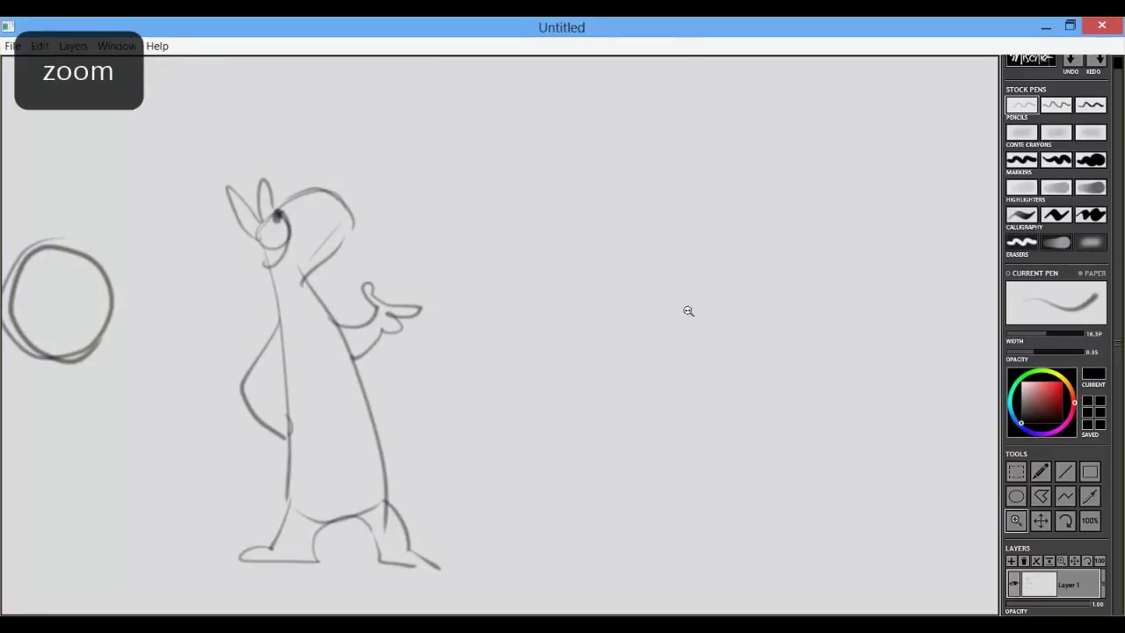
{"action": "mouse_move", "coordinate": [688, 311]}
{"action": "left_mouse_down"}
{"action": "mouse_move", "coordinate": [464, 328]}
{"action": "mouse_move", "coordinate": [319, 359]}
{"action": "mouse_move", "coordinate": [625, 344]}
{"action": "mouse_move", "coordinate": [744, 366]}
{"action": "left_mouse_up"}
{"action": "key", "text": "space"}
{"action": "left_click_drag", "start_coordinate": [445, 376], "coordinate": [744, 369]}
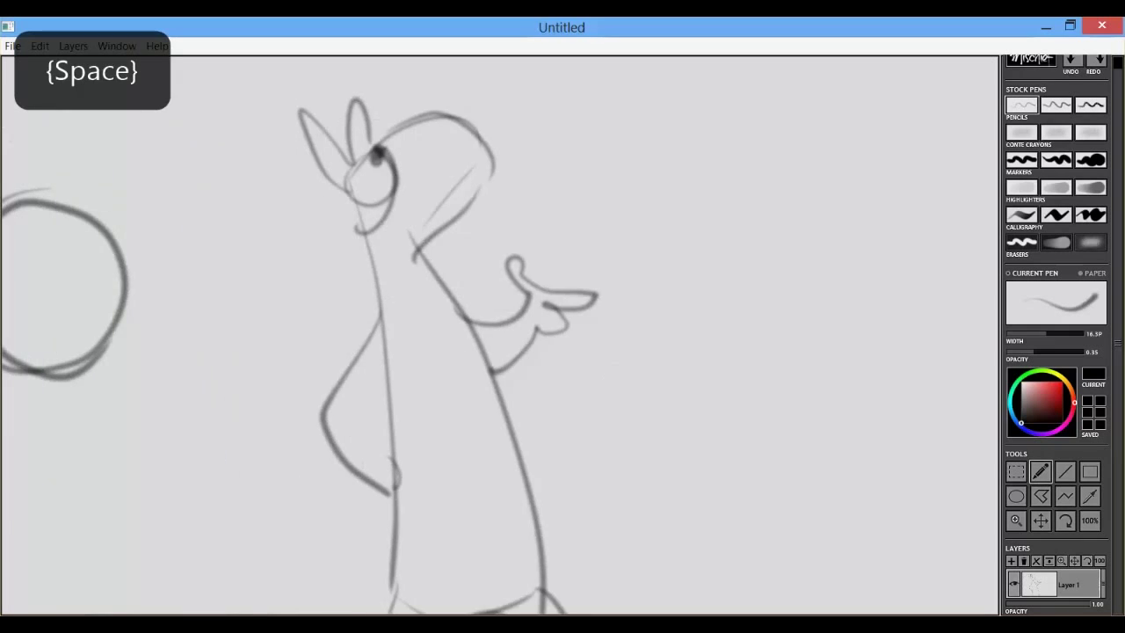
{"action": "left_click_drag", "start_coordinate": [606, 299], "coordinate": [554, 294]}
{"action": "key", "text": "space"}
{"action": "left_click_drag", "start_coordinate": [467, 342], "coordinate": [497, 445]}
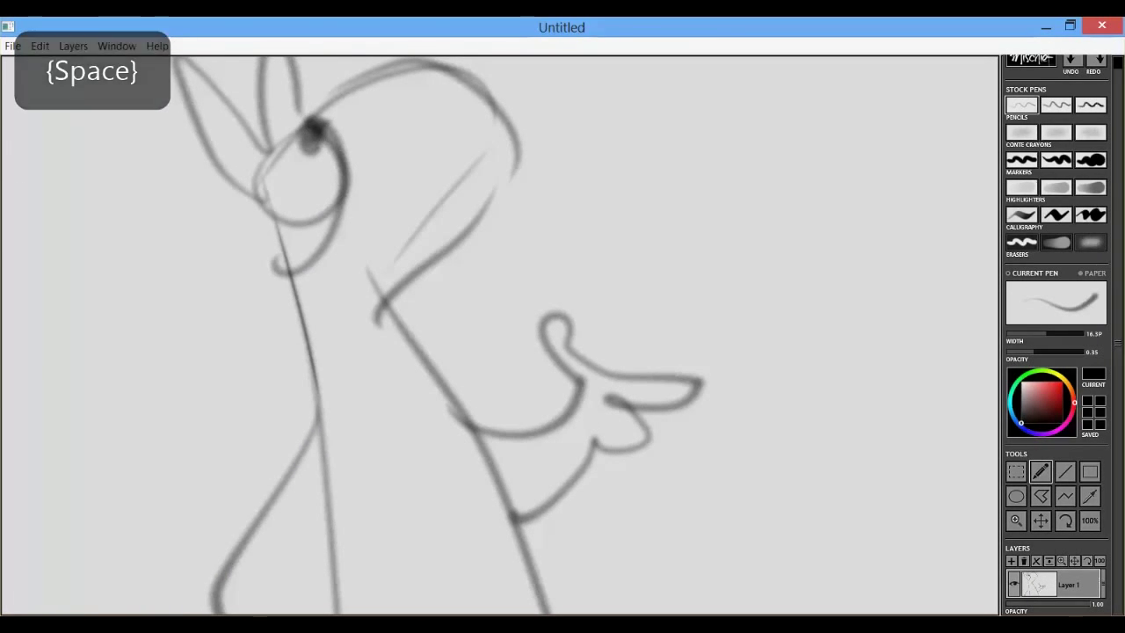
{"action": "left_click_drag", "start_coordinate": [294, 290], "coordinate": [342, 511]}
{"action": "key", "text": "ctrl+z"}
{"action": "left_click_drag", "start_coordinate": [290, 276], "coordinate": [318, 480]}
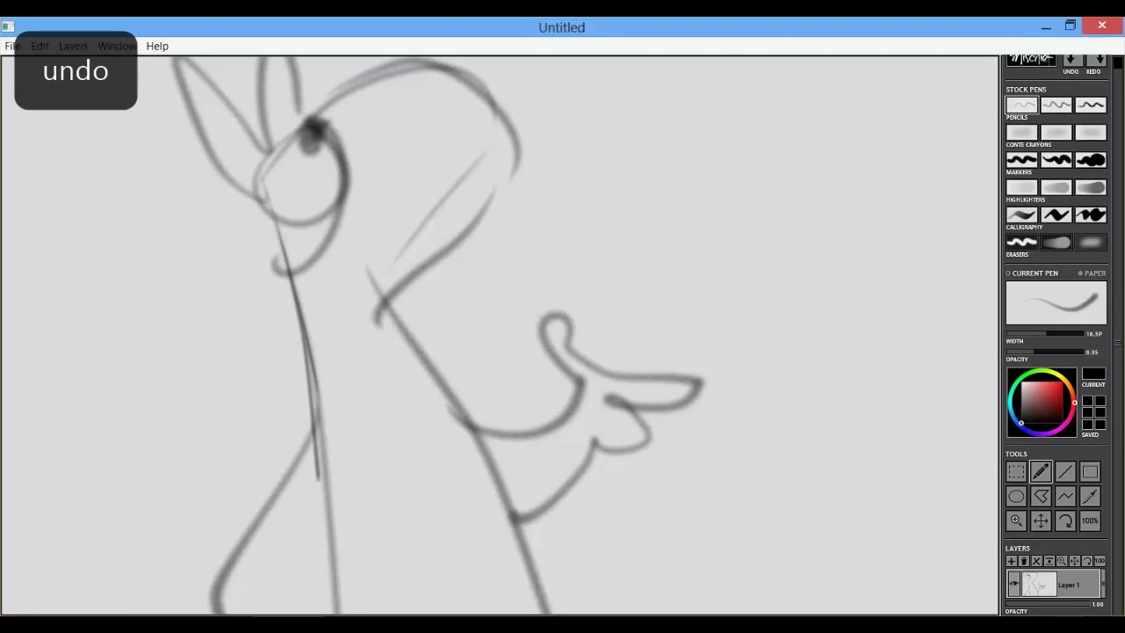
{"action": "left_click_drag", "start_coordinate": [283, 250], "coordinate": [327, 543]}
- Darken the character's rounded head outline and the circle of its eye
{"action": "mouse_move", "coordinate": [382, 323]}
{"action": "left_mouse_down"}
{"action": "mouse_move", "coordinate": [495, 204]}
{"action": "mouse_move", "coordinate": [506, 159]}
{"action": "left_mouse_up"}
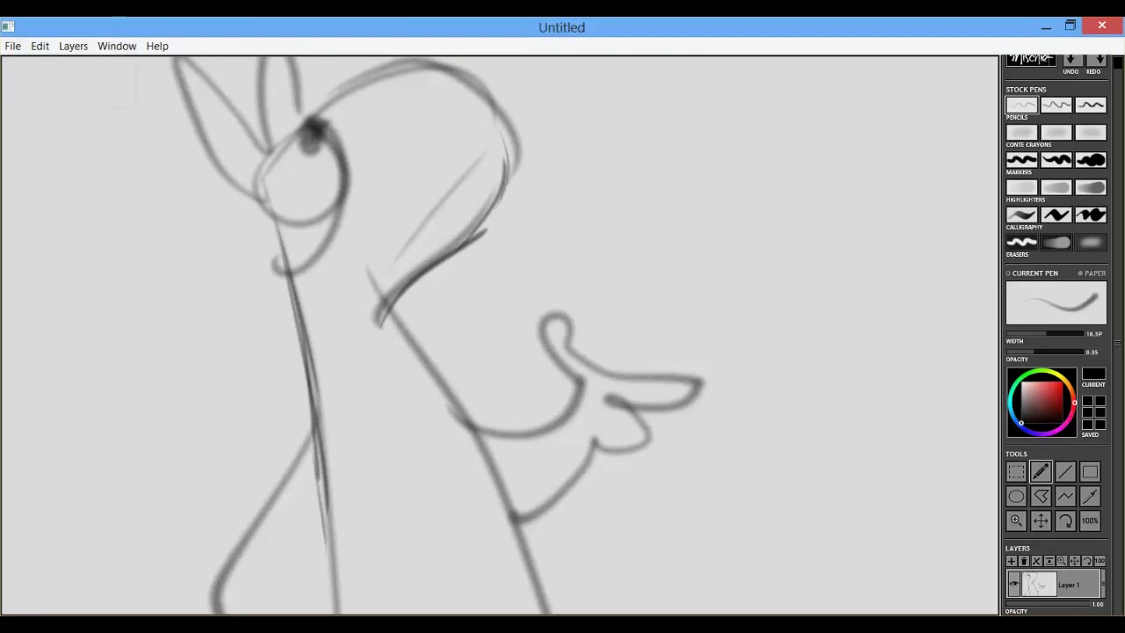
{"action": "mouse_move", "coordinate": [304, 122]}
{"action": "left_mouse_down"}
{"action": "mouse_move", "coordinate": [422, 74]}
{"action": "mouse_move", "coordinate": [492, 103]}
{"action": "mouse_move", "coordinate": [479, 221]}
{"action": "left_mouse_up"}
{"action": "mouse_move", "coordinate": [508, 113]}
{"action": "left_mouse_down"}
{"action": "mouse_move", "coordinate": [492, 219]}
{"action": "mouse_move", "coordinate": [456, 254]}
{"action": "left_mouse_up"}
{"action": "mouse_move", "coordinate": [322, 131]}
{"action": "left_mouse_down"}
{"action": "mouse_move", "coordinate": [327, 209]}
{"action": "mouse_move", "coordinate": [317, 152]}
{"action": "mouse_move", "coordinate": [260, 196]}
{"action": "mouse_move", "coordinate": [299, 220]}
{"action": "mouse_move", "coordinate": [339, 148]}
{"action": "mouse_move", "coordinate": [260, 211]}
{"action": "left_mouse_up"}
- Retrace both pointed ears with darker strokes and add an inner curved line to each
{"action": "key", "text": "space"}
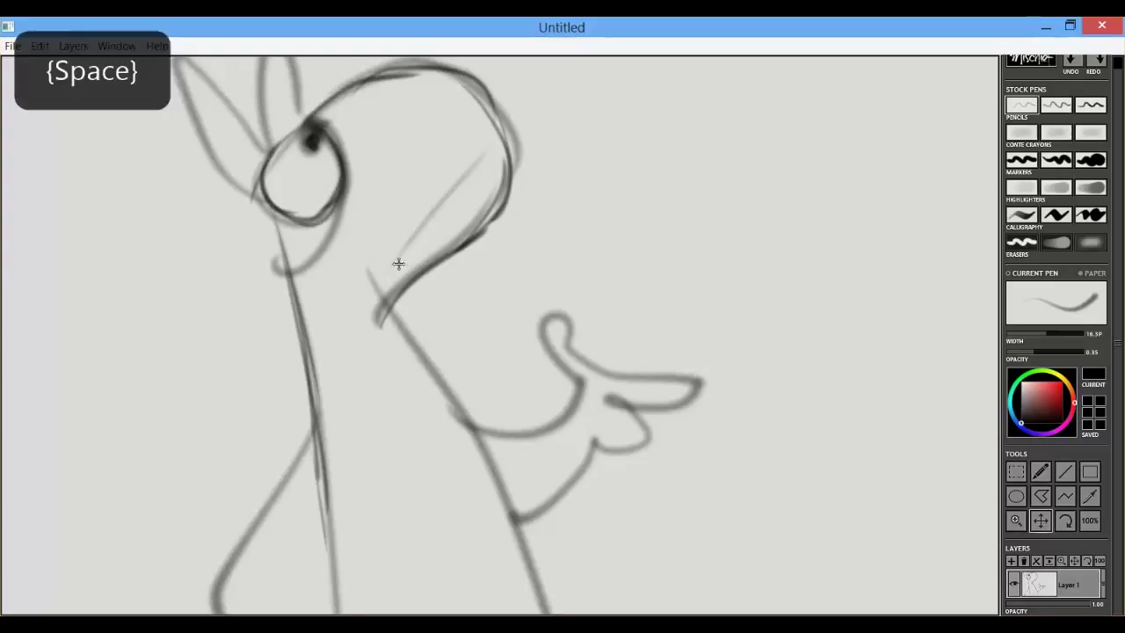
{"action": "left_click_drag", "start_coordinate": [396, 258], "coordinate": [414, 320]}
{"action": "mouse_move", "coordinate": [194, 124]}
{"action": "left_mouse_down"}
{"action": "mouse_move", "coordinate": [202, 167]}
{"action": "mouse_move", "coordinate": [274, 217]}
{"action": "mouse_move", "coordinate": [287, 93]}
{"action": "mouse_move", "coordinate": [320, 177]}
{"action": "left_mouse_up"}
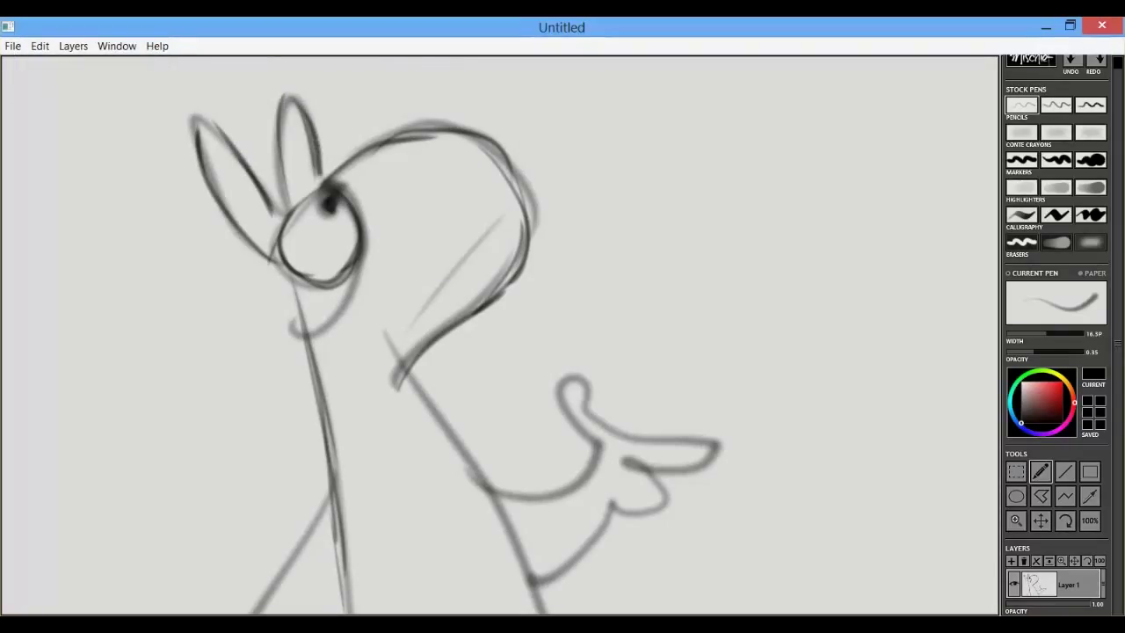
{"action": "left_click_drag", "start_coordinate": [290, 109], "coordinate": [290, 212]}
{"action": "left_click_drag", "start_coordinate": [201, 127], "coordinate": [282, 222]}
{"action": "left_click_drag", "start_coordinate": [278, 114], "coordinate": [314, 180]}
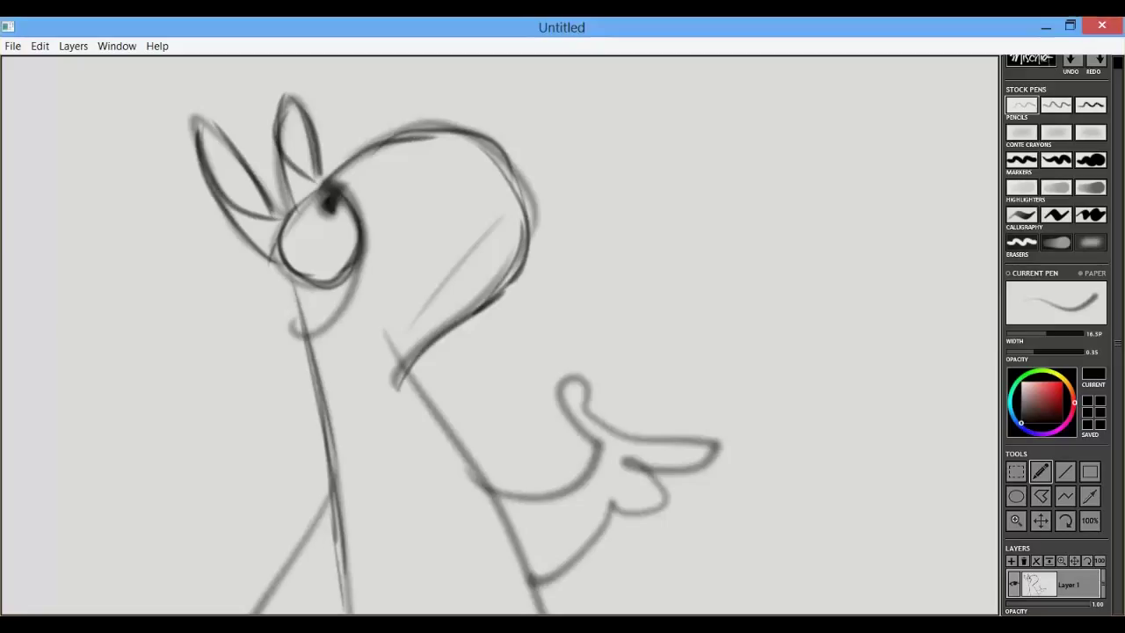
- Strengthen the left neck line and the right edge of the torso down past the raised arm
{"action": "left_click_drag", "start_coordinate": [293, 280], "coordinate": [329, 468]}
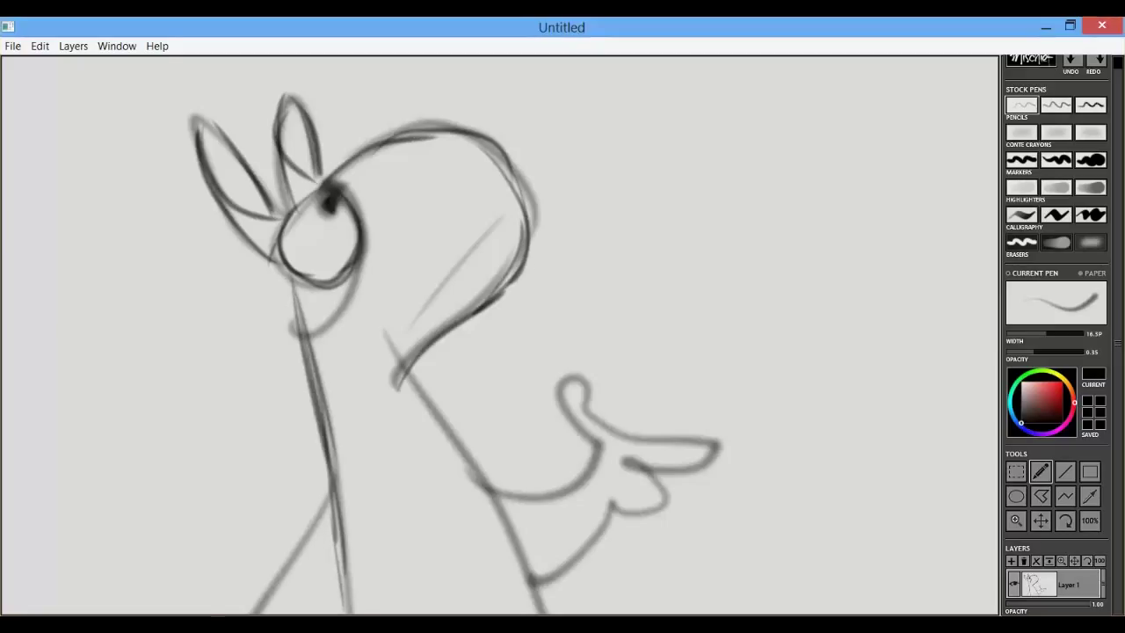
{"action": "key", "text": "space"}
{"action": "left_click_drag", "start_coordinate": [552, 281], "coordinate": [543, 169]}
{"action": "mouse_move", "coordinate": [388, 249]}
{"action": "left_mouse_down"}
{"action": "mouse_move", "coordinate": [488, 387]}
{"action": "mouse_move", "coordinate": [528, 481]}
{"action": "left_mouse_up"}
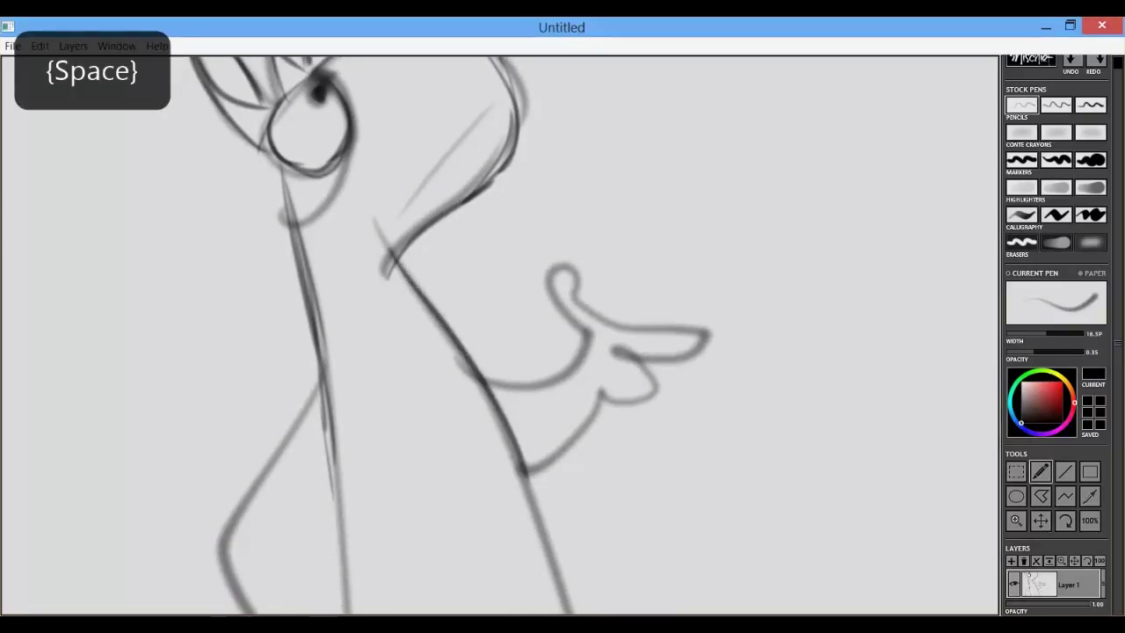
{"action": "left_click_drag", "start_coordinate": [469, 364], "coordinate": [541, 575]}
- Refine the lower head contour where it meets the neck with fine, dark strokes at close zoom
{"action": "key", "text": "z"}
{"action": "left_click_drag", "start_coordinate": [378, 270], "coordinate": [607, 198]}
{"action": "mouse_move", "coordinate": [331, 327]}
{"action": "left_mouse_down"}
{"action": "mouse_move", "coordinate": [414, 171]}
{"action": "mouse_move", "coordinate": [491, 125]}
{"action": "left_mouse_up"}
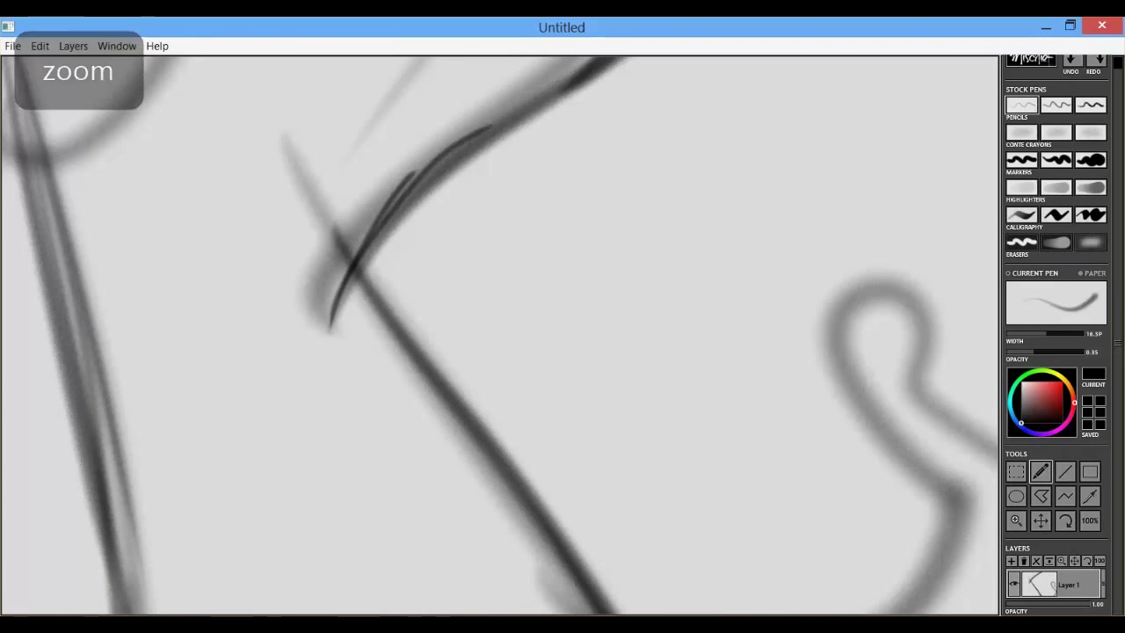
{"action": "left_click_drag", "start_coordinate": [373, 222], "coordinate": [538, 97]}
{"action": "left_click_drag", "start_coordinate": [466, 149], "coordinate": [606, 58]}
- Continue the dark contour from the underside of the head up around its right side
{"action": "key", "text": "space"}
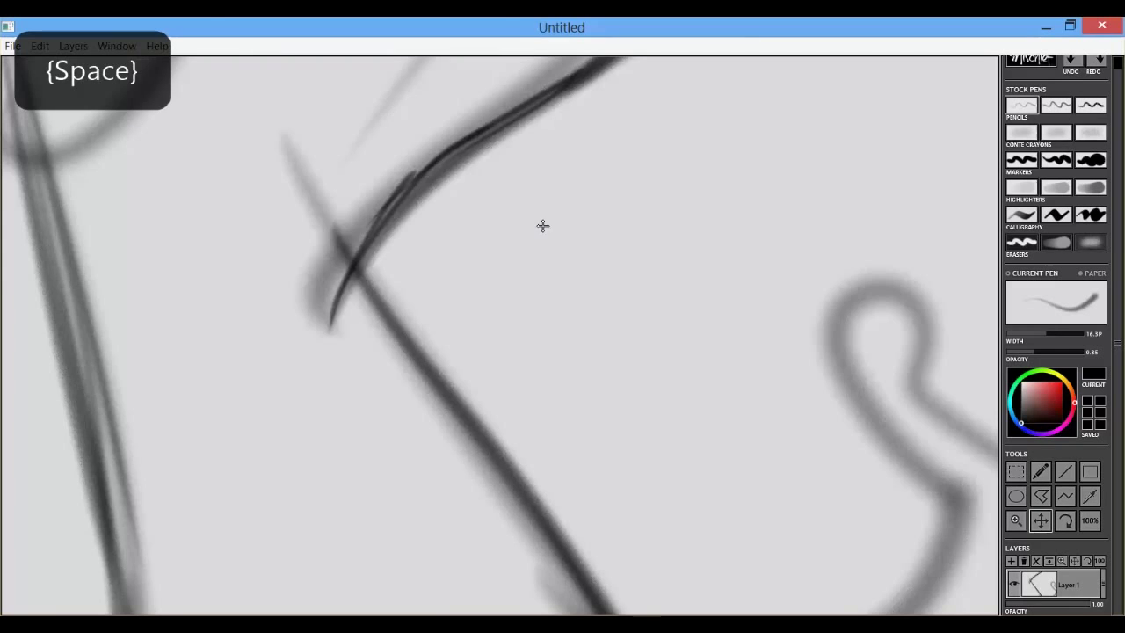
{"action": "left_click_drag", "start_coordinate": [543, 226], "coordinate": [557, 364]}
{"action": "left_click_drag", "start_coordinate": [712, 71], "coordinate": [598, 230]}
{"action": "key", "text": "space"}
{"action": "left_click_drag", "start_coordinate": [635, 299], "coordinate": [596, 466]}
{"action": "left_click_drag", "start_coordinate": [691, 112], "coordinate": [664, 294]}
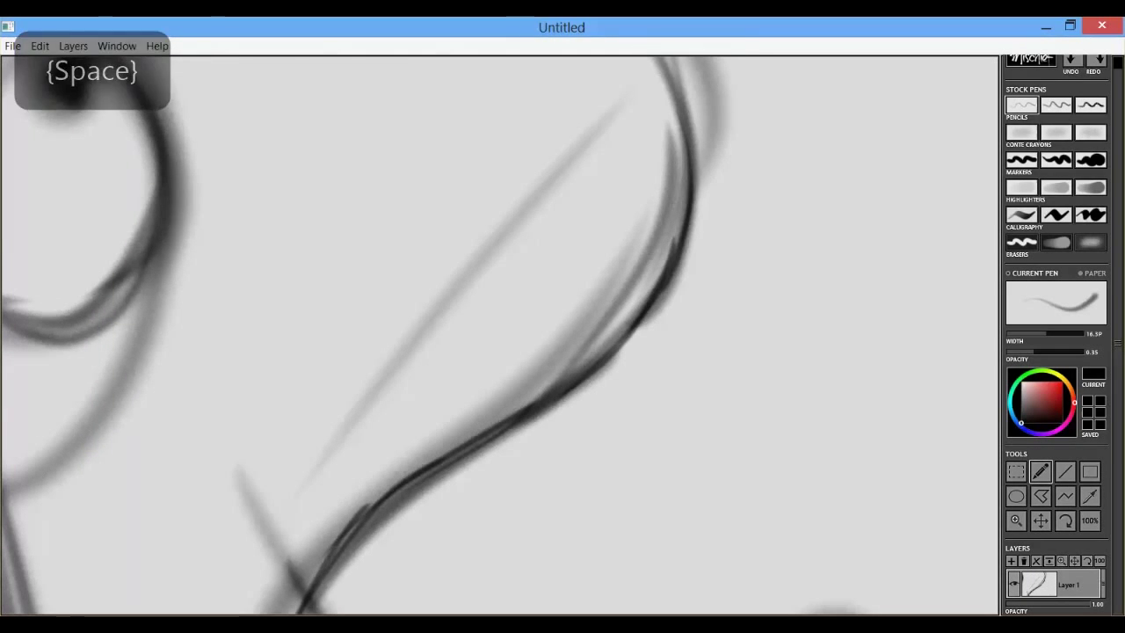
- Retrace the upper-right curve of the head with darker strokes that overlap the rough outline
{"action": "key", "text": "z"}
{"action": "left_click_drag", "start_coordinate": [655, 231], "coordinate": [550, 231]}
{"action": "left_click_drag", "start_coordinate": [668, 123], "coordinate": [652, 186]}
{"action": "left_click_drag", "start_coordinate": [681, 88], "coordinate": [625, 275]}
{"action": "key", "text": "space"}
{"action": "left_click_drag", "start_coordinate": [626, 352], "coordinate": [612, 471]}
{"action": "mouse_move", "coordinate": [602, 158]}
{"action": "left_mouse_down"}
{"action": "mouse_move", "coordinate": [650, 281]}
{"action": "mouse_move", "coordinate": [629, 220]}
{"action": "left_mouse_up"}
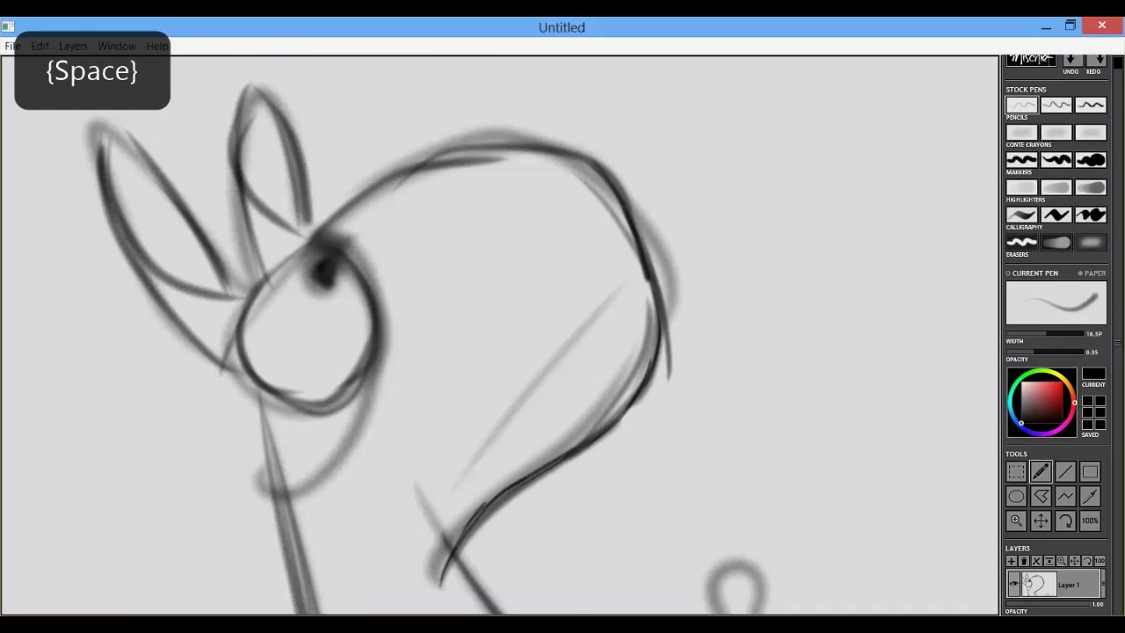
- Build up a cluster of thick dark strokes inside the head's upper-right edge
{"action": "mouse_move", "coordinate": [487, 189]}
{"action": "left_mouse_down"}
{"action": "mouse_move", "coordinate": [600, 165]}
{"action": "mouse_move", "coordinate": [605, 152]}
{"action": "mouse_move", "coordinate": [615, 168]}
{"action": "left_mouse_up"}
{"action": "left_click_drag", "start_coordinate": [485, 207], "coordinate": [592, 195]}
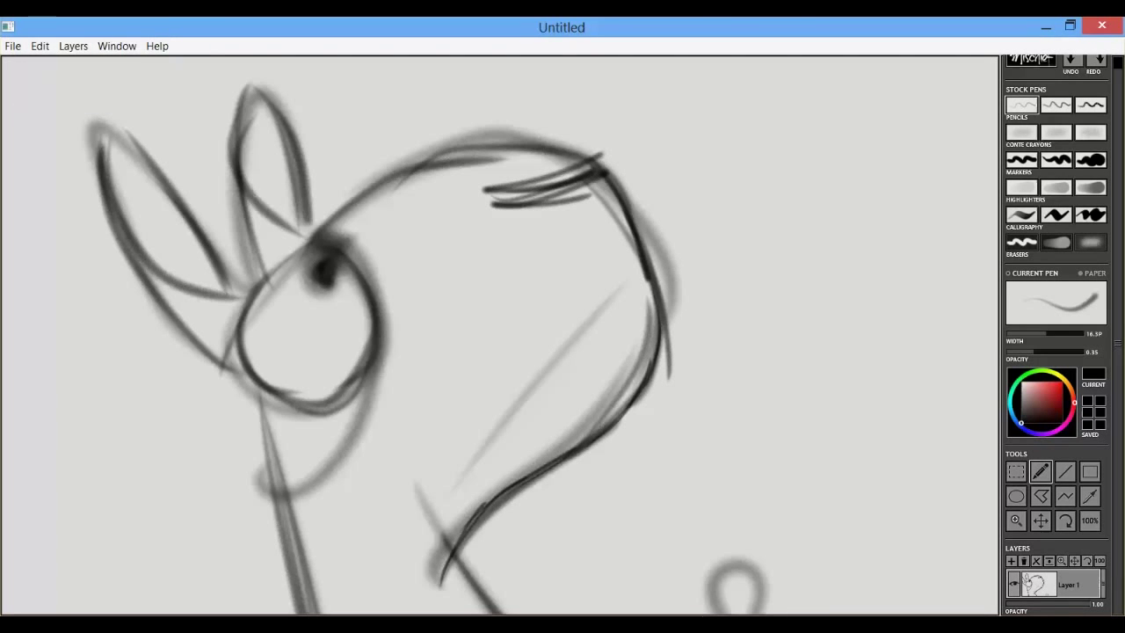
{"action": "key", "text": "ctrl+space"}
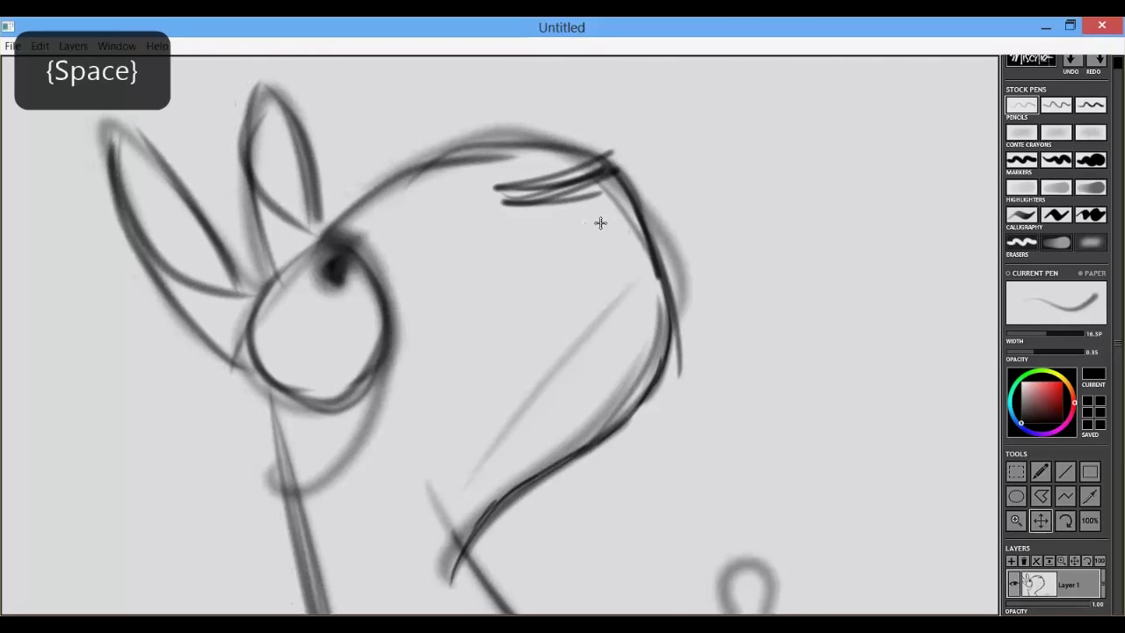
{"action": "left_click_drag", "start_coordinate": [573, 220], "coordinate": [612, 213]}
{"action": "left_click_drag", "start_coordinate": [489, 195], "coordinate": [611, 170]}
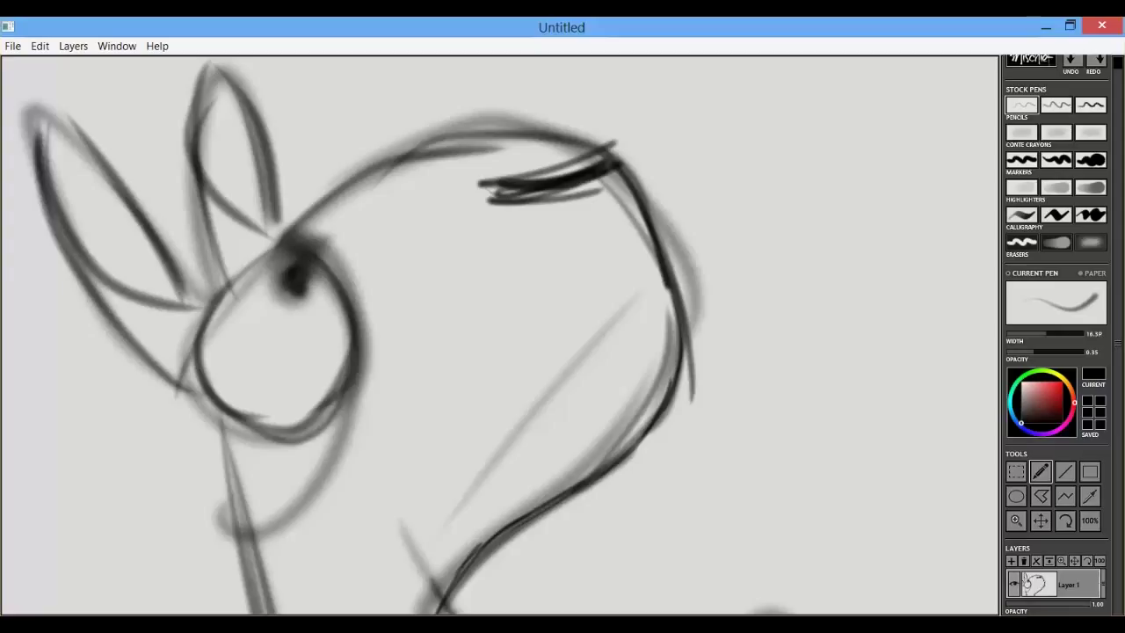
- Darken the top head contour, then redefine the eye circle, its pupil and the start of the cheek line
{"action": "mouse_move", "coordinate": [303, 227]}
{"action": "left_mouse_down"}
{"action": "mouse_move", "coordinate": [492, 136]}
{"action": "mouse_move", "coordinate": [605, 140]}
{"action": "left_mouse_up"}
{"action": "mouse_move", "coordinate": [605, 136]}
{"action": "left_mouse_down"}
{"action": "mouse_move", "coordinate": [378, 163]}
{"action": "mouse_move", "coordinate": [318, 209]}
{"action": "left_mouse_up"}
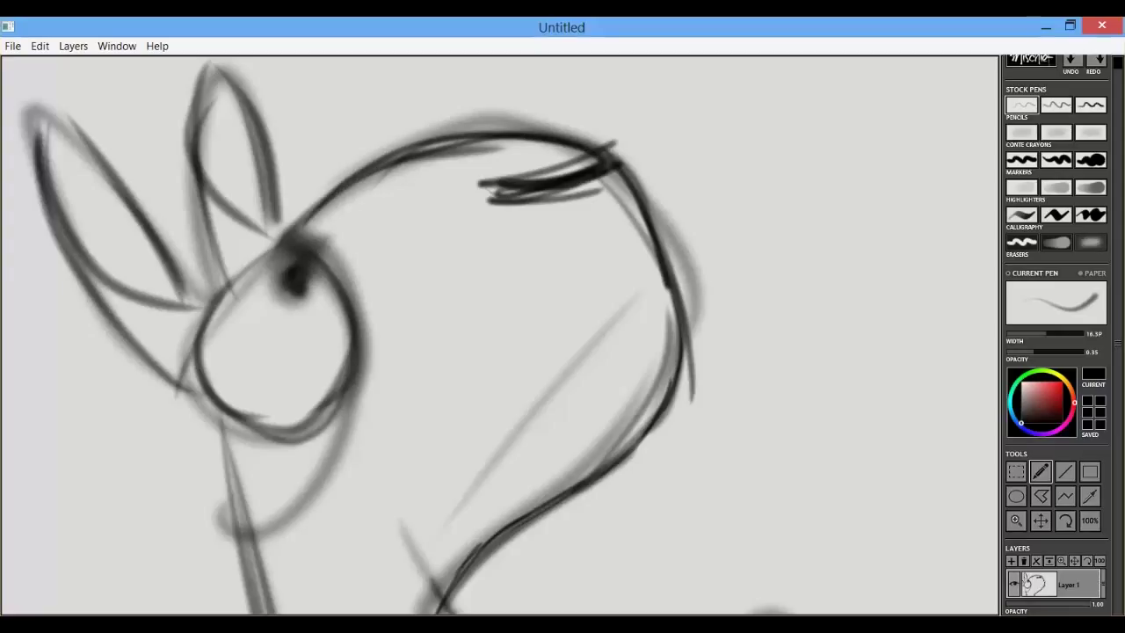
{"action": "mouse_move", "coordinate": [290, 255]}
{"action": "left_mouse_down"}
{"action": "mouse_move", "coordinate": [334, 395]}
{"action": "mouse_move", "coordinate": [233, 426]}
{"action": "mouse_move", "coordinate": [303, 422]}
{"action": "mouse_move", "coordinate": [293, 292]}
{"action": "mouse_move", "coordinate": [318, 466]}
{"action": "left_mouse_up"}
{"action": "left_click_drag", "start_coordinate": [360, 352], "coordinate": [306, 491]}
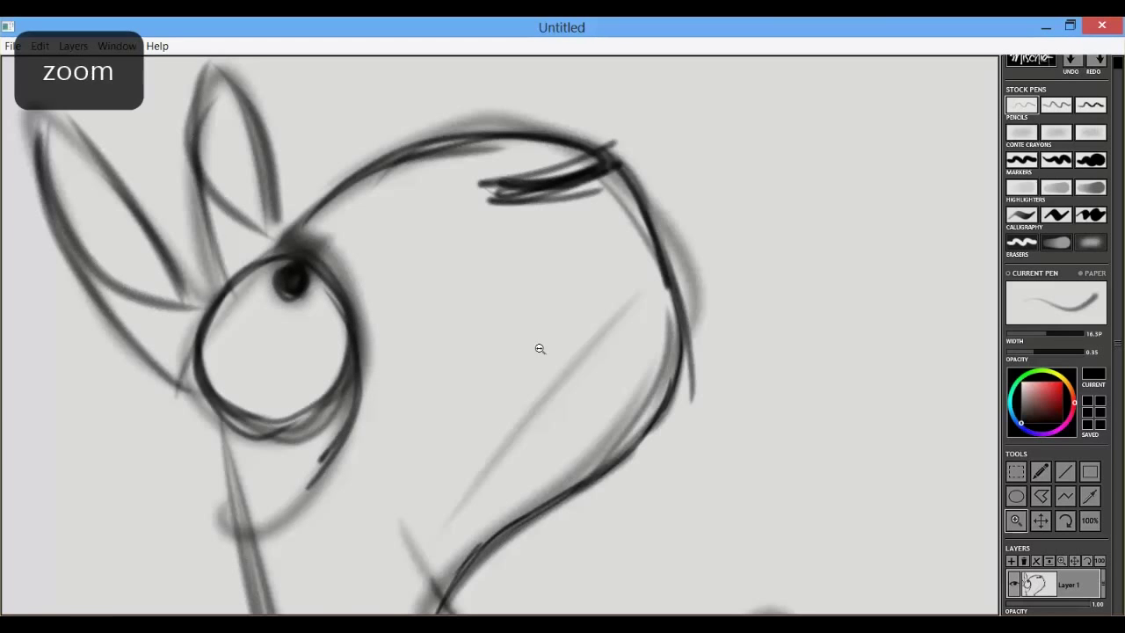
- Darken the character's back line and the outline of the bent arm behind its body with pencil strokes
{"action": "mouse_move", "coordinate": [540, 347]}
{"action": "left_mouse_down"}
{"action": "mouse_move", "coordinate": [460, 354]}
{"action": "mouse_move", "coordinate": [402, 402]}
{"action": "left_mouse_up"}
{"action": "key", "text": "space"}
{"action": "left_click_drag", "start_coordinate": [615, 343], "coordinate": [448, 204]}
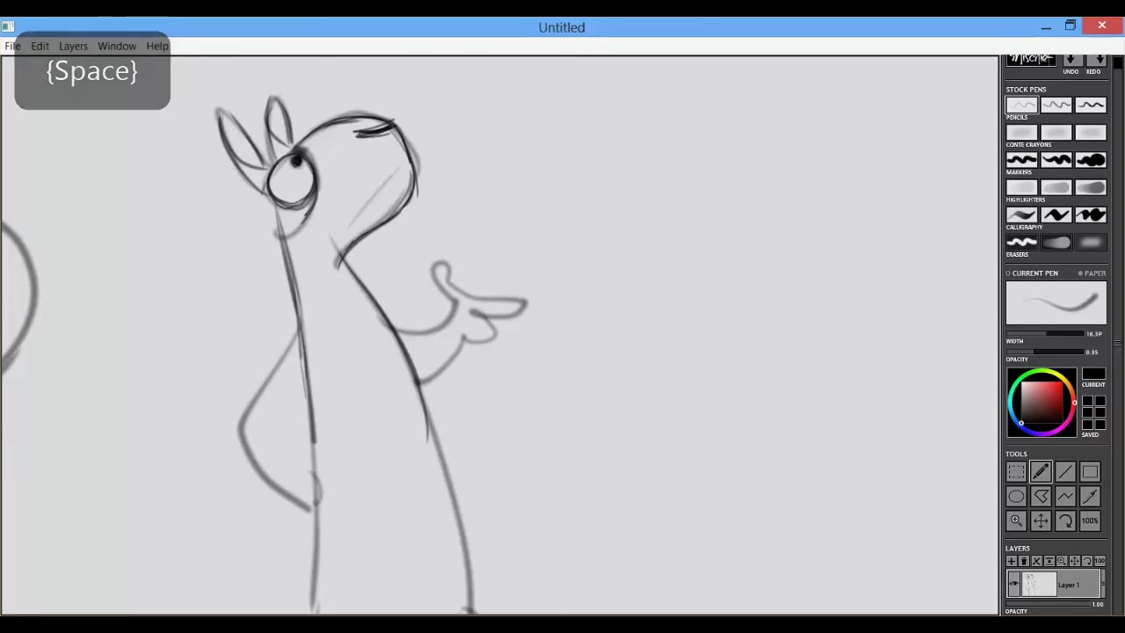
{"action": "mouse_move", "coordinate": [305, 343]}
{"action": "left_mouse_down"}
{"action": "mouse_move", "coordinate": [318, 465]}
{"action": "mouse_move", "coordinate": [237, 433]}
{"action": "mouse_move", "coordinate": [320, 519]}
{"action": "left_mouse_up"}
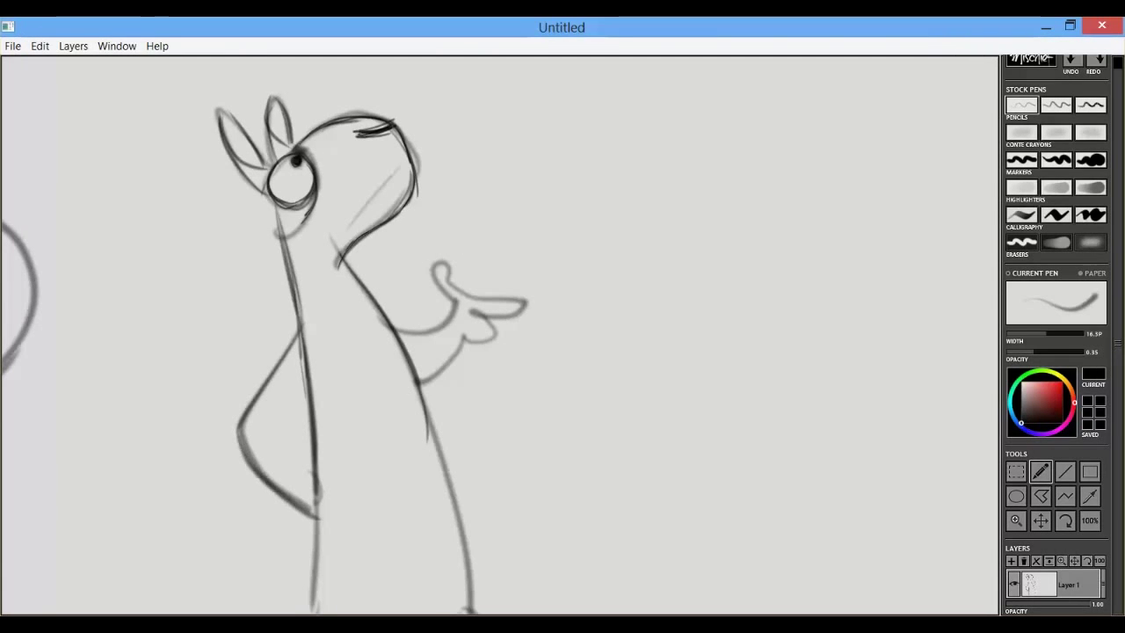
- With the first marker, draw a second cartoon character featuring a big-nosed smiling head, an oval eye, messy hair and a long neck
{"action": "left_click", "coordinate": [1022, 159]}
{"action": "mouse_move", "coordinate": [561, 199]}
{"action": "left_mouse_down"}
{"action": "mouse_move", "coordinate": [633, 213]}
{"action": "mouse_move", "coordinate": [557, 209]}
{"action": "mouse_move", "coordinate": [525, 237]}
{"action": "mouse_move", "coordinate": [594, 231]}
{"action": "mouse_move", "coordinate": [576, 253]}
{"action": "mouse_move", "coordinate": [608, 362]}
{"action": "left_mouse_up"}
{"action": "left_click_drag", "start_coordinate": [626, 174], "coordinate": [648, 343]}
{"action": "left_click_drag", "start_coordinate": [630, 255], "coordinate": [660, 422]}
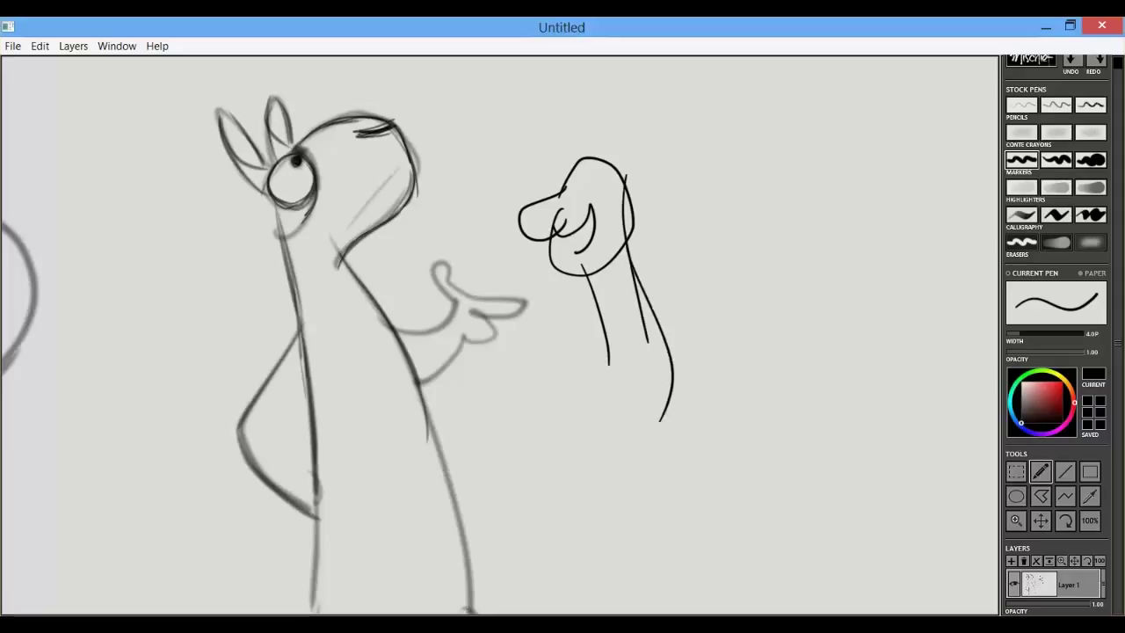
{"action": "mouse_move", "coordinate": [607, 360]}
{"action": "left_mouse_down"}
{"action": "mouse_move", "coordinate": [650, 433]}
{"action": "mouse_move", "coordinate": [664, 425]}
{"action": "left_mouse_up"}
{"action": "mouse_move", "coordinate": [586, 173]}
{"action": "left_mouse_down"}
{"action": "mouse_move", "coordinate": [584, 195]}
{"action": "mouse_move", "coordinate": [568, 195]}
{"action": "mouse_move", "coordinate": [647, 155]}
{"action": "mouse_move", "coordinate": [644, 186]}
{"action": "mouse_move", "coordinate": [576, 132]}
{"action": "mouse_move", "coordinate": [538, 180]}
{"action": "mouse_move", "coordinate": [649, 132]}
{"action": "mouse_move", "coordinate": [633, 109]}
{"action": "left_mouse_up"}
{"action": "mouse_move", "coordinate": [624, 158]}
{"action": "left_mouse_down"}
{"action": "mouse_move", "coordinate": [677, 183]}
{"action": "mouse_move", "coordinate": [732, 287]}
{"action": "left_mouse_up"}
- Draw zigzag strokes beside the second character with the middle calligraphy pen, and undo the extra stroke on the neck
{"action": "left_click", "coordinate": [1057, 215]}
{"action": "left_click_drag", "start_coordinate": [717, 303], "coordinate": [788, 407]}
{"action": "mouse_move", "coordinate": [614, 263]}
{"action": "left_mouse_down"}
{"action": "mouse_move", "coordinate": [607, 283]}
{"action": "mouse_move", "coordinate": [638, 310]}
{"action": "mouse_move", "coordinate": [652, 345]}
{"action": "mouse_move", "coordinate": [624, 384]}
{"action": "left_mouse_up"}
{"action": "key", "text": "ctrl+z"}
- Enlarge the calligraphy pen and shade the upper part of the second character's neck
{"action": "key", "text": "bracketright"}
{"action": "key", "text": "bracketright"}
{"action": "key", "text": "bracketright"}
{"action": "key", "text": "bracketright"}
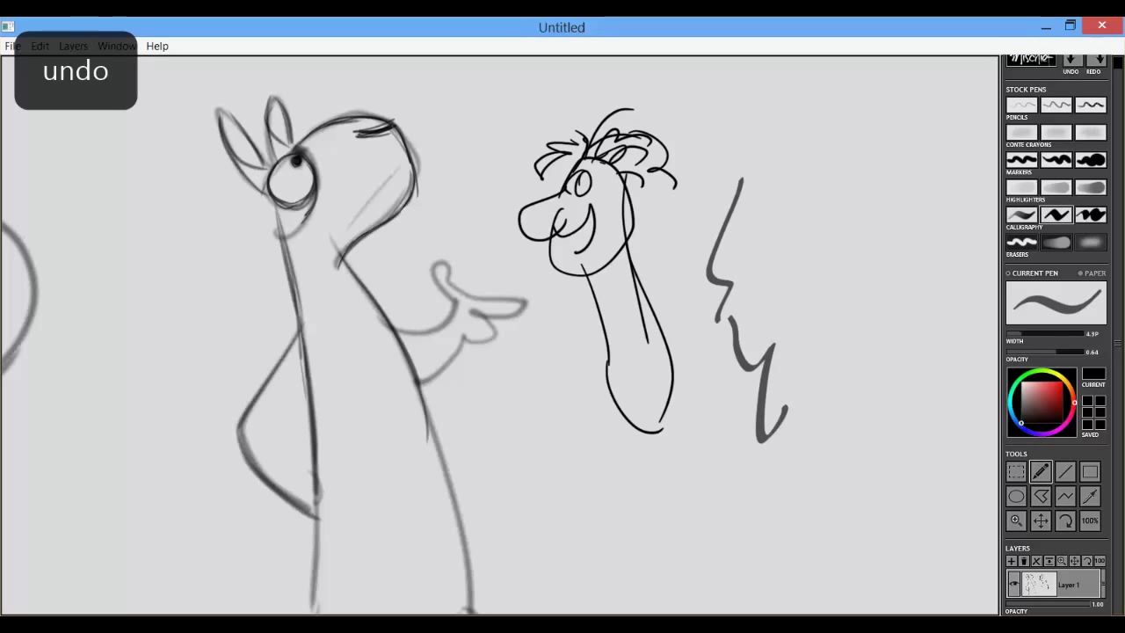
{"action": "key", "text": "bracketright"}
{"action": "left_click_drag", "start_coordinate": [626, 257], "coordinate": [598, 303]}
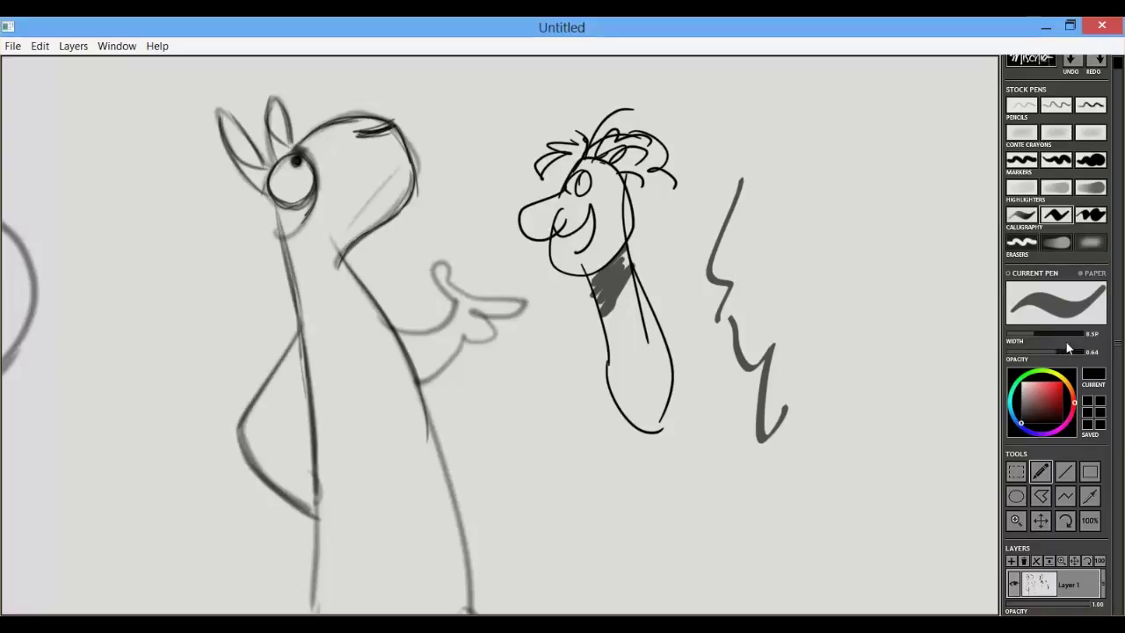
- Try a broad calligraphy stroke at width 47.9 across the neck and undo it
{"action": "left_click", "coordinate": [1069, 330]}
{"action": "mouse_move", "coordinate": [657, 230]}
{"action": "left_mouse_down"}
{"action": "mouse_move", "coordinate": [569, 298]}
{"action": "mouse_move", "coordinate": [642, 324]}
{"action": "left_mouse_up"}
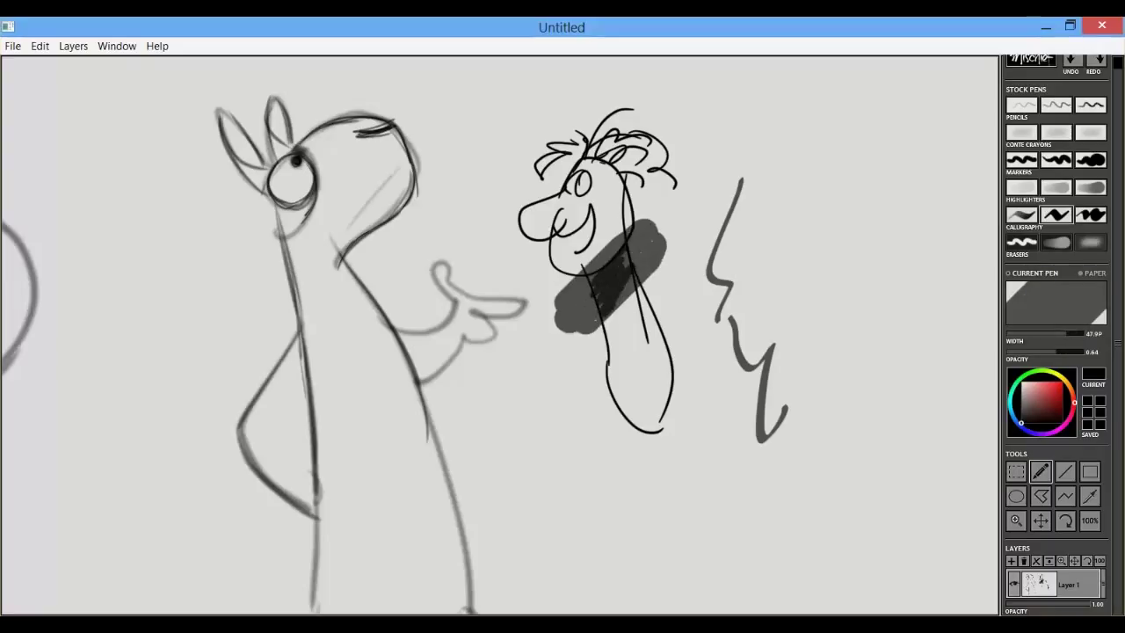
{"action": "key", "text": "ctrl+z"}
{"action": "left_click", "coordinate": [1046, 333]}
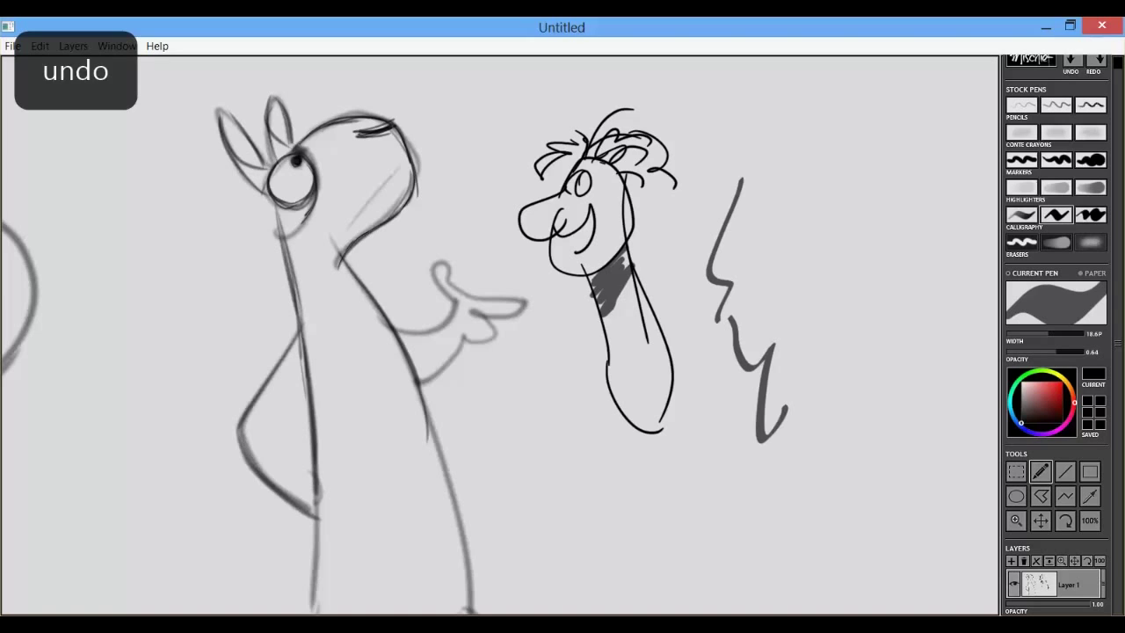
{"action": "key", "text": "ctrl+y"}
{"action": "key", "text": "ctrl+z"}
{"action": "key", "text": "ctrl+y"}
{"action": "key", "text": "ctrl+z"}
- Set the calligraphy pen's width to 10.6 and fill in the rest of the neck and the open mouth
{"action": "left_click", "coordinate": [1035, 334]}
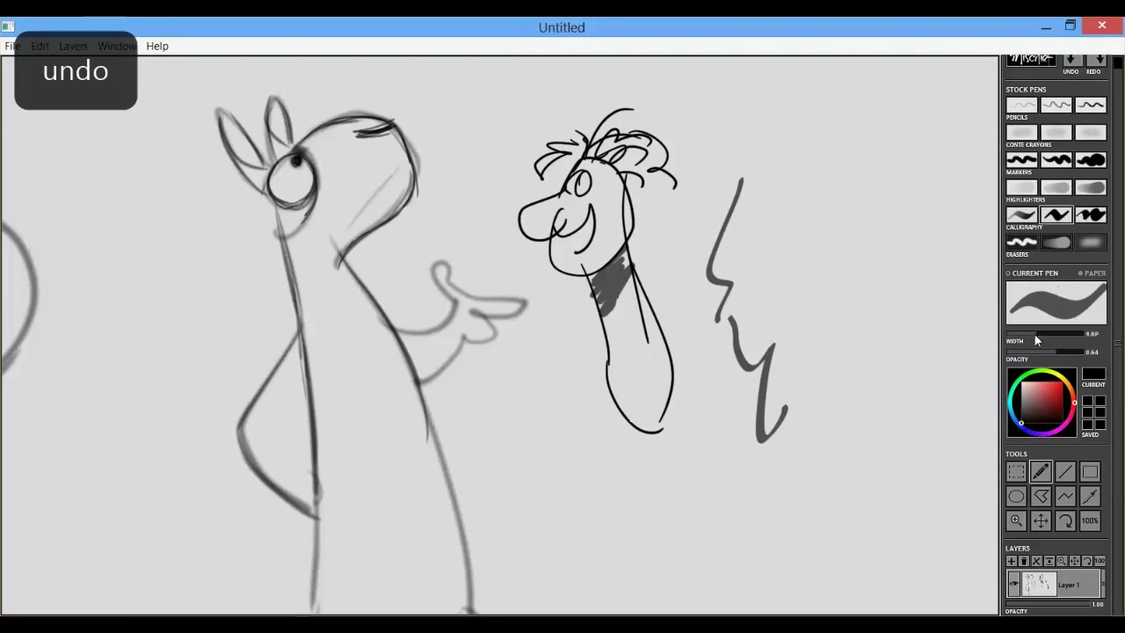
{"action": "left_click_drag", "start_coordinate": [1035, 334], "coordinate": [1038, 331]}
{"action": "left_click_drag", "start_coordinate": [607, 299], "coordinate": [646, 405]}
{"action": "left_click_drag", "start_coordinate": [615, 277], "coordinate": [659, 387]}
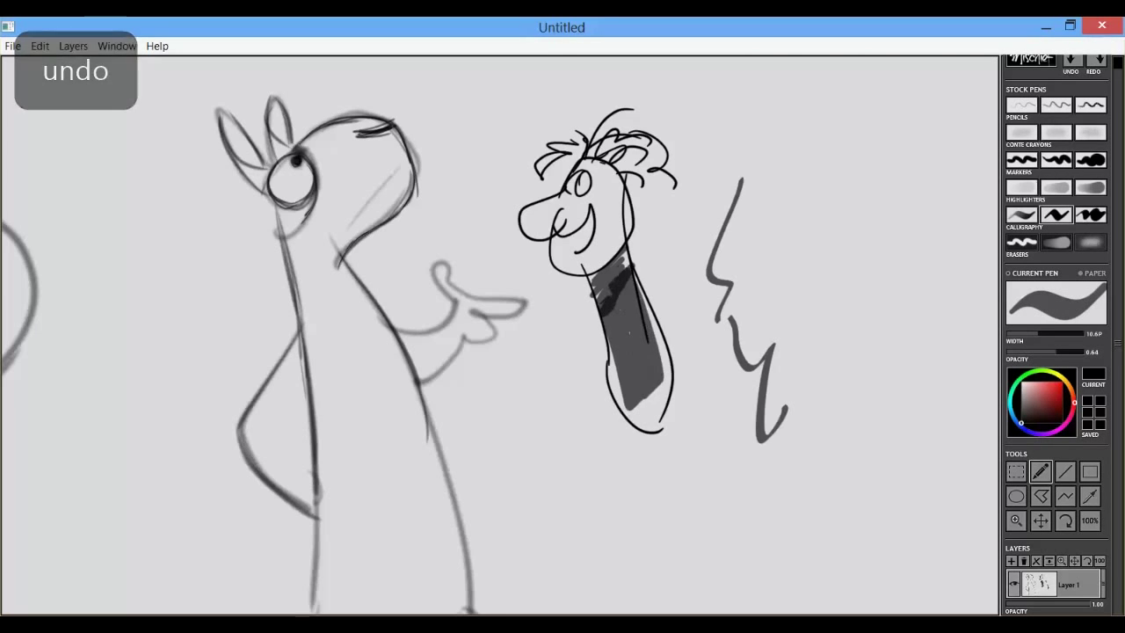
{"action": "mouse_move", "coordinate": [655, 290]}
{"action": "left_mouse_down"}
{"action": "mouse_move", "coordinate": [650, 414]}
{"action": "mouse_move", "coordinate": [611, 344]}
{"action": "left_mouse_up"}
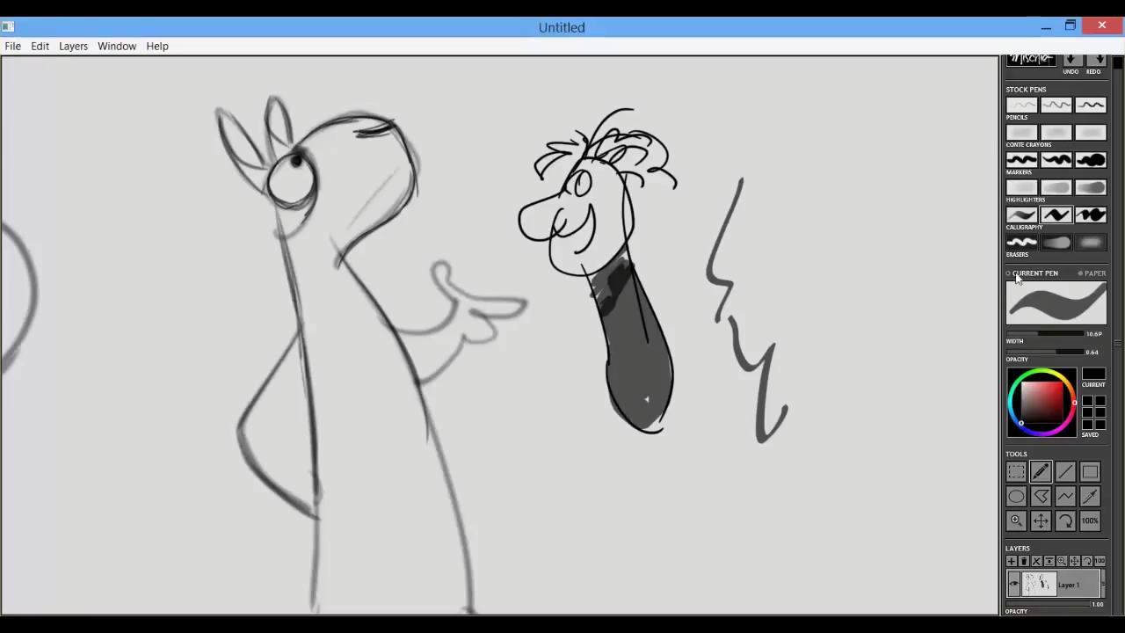
{"action": "left_click_drag", "start_coordinate": [587, 218], "coordinate": [579, 246]}
- Switch back to the first marker and undo the test stroke made near the zigzag
{"action": "left_click", "coordinate": [1024, 162]}
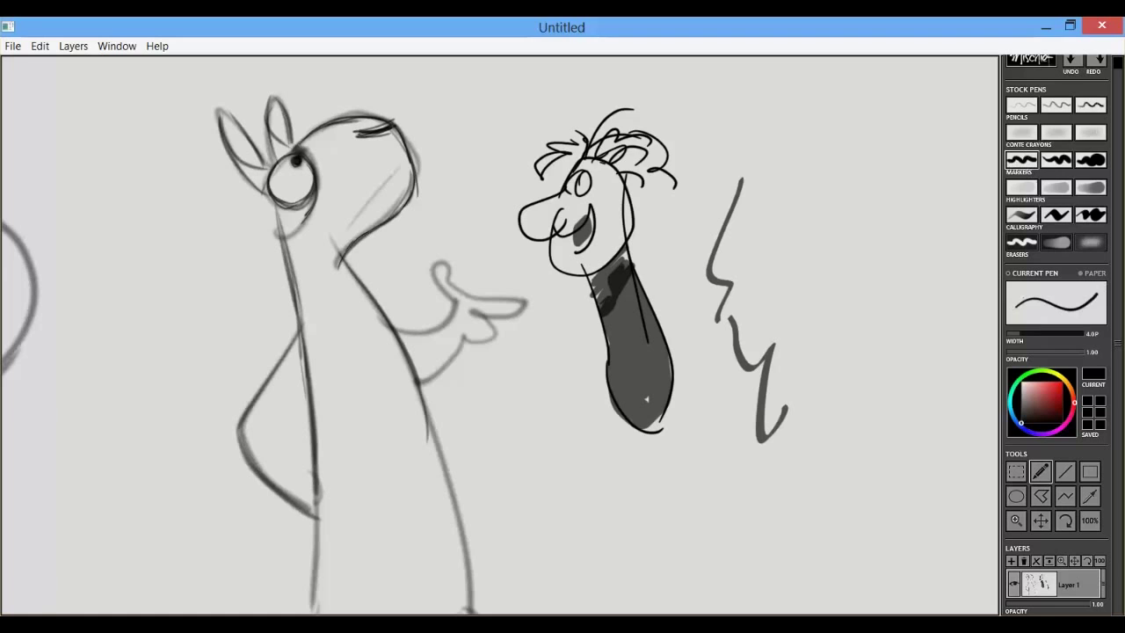
{"action": "left_click_drag", "start_coordinate": [790, 186], "coordinate": [781, 188]}
{"action": "key", "text": "ctrl+z"}
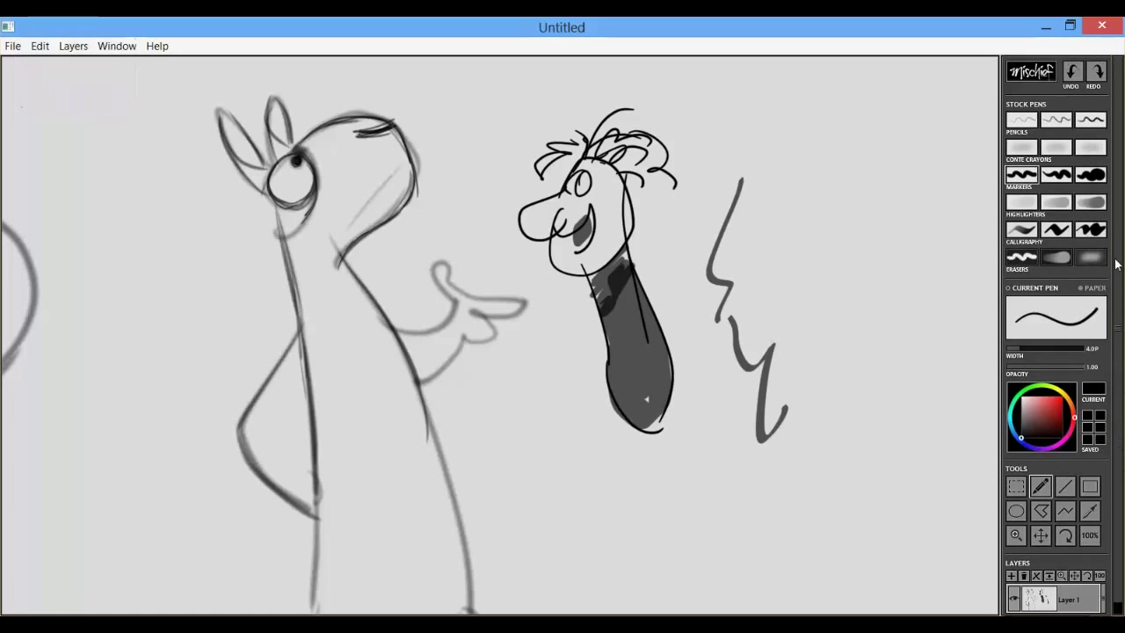
{"action": "scroll", "coordinate": [1055, 352], "scroll_direction": "up", "scroll_amount": 1}
{"action": "scroll", "coordinate": [1088, 517], "scroll_direction": "down", "scroll_amount": 1}
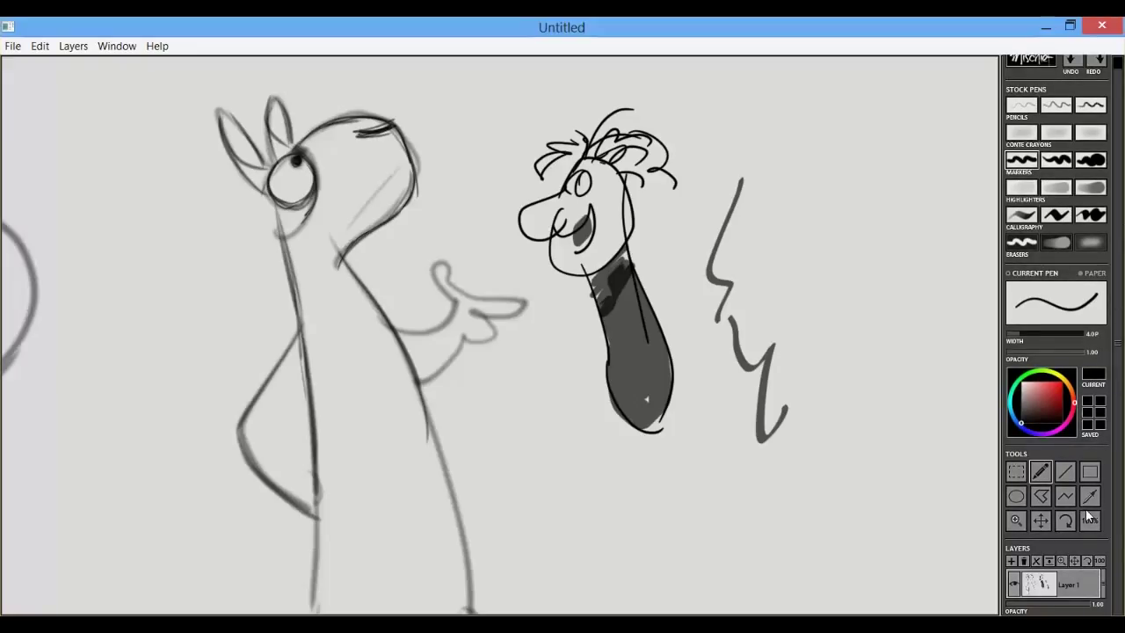
- Zoom out and pan the canvas to view all the sketches and the empty area above them
{"action": "mouse_move", "coordinate": [672, 445]}
{"action": "left_mouse_down"}
{"action": "mouse_move", "coordinate": [648, 472]}
{"action": "mouse_move", "coordinate": [583, 439]}
{"action": "left_mouse_up"}
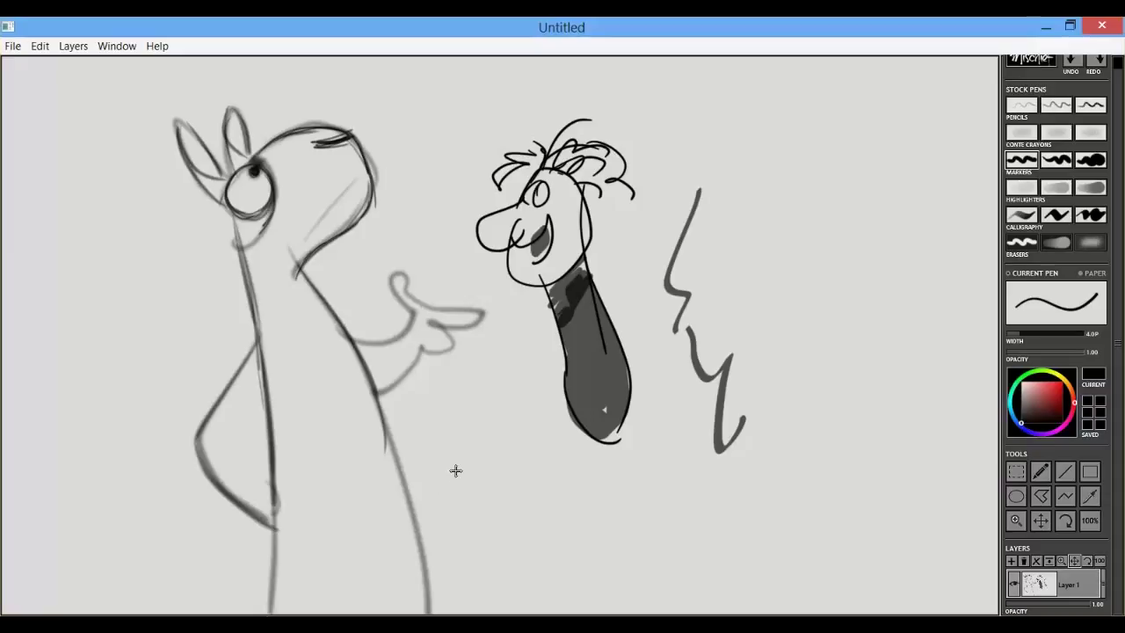
{"action": "key", "text": "space"}
{"action": "mouse_move", "coordinate": [357, 382]}
{"action": "left_mouse_down"}
{"action": "mouse_move", "coordinate": [605, 395]}
{"action": "mouse_move", "coordinate": [668, 414]}
{"action": "left_mouse_up"}
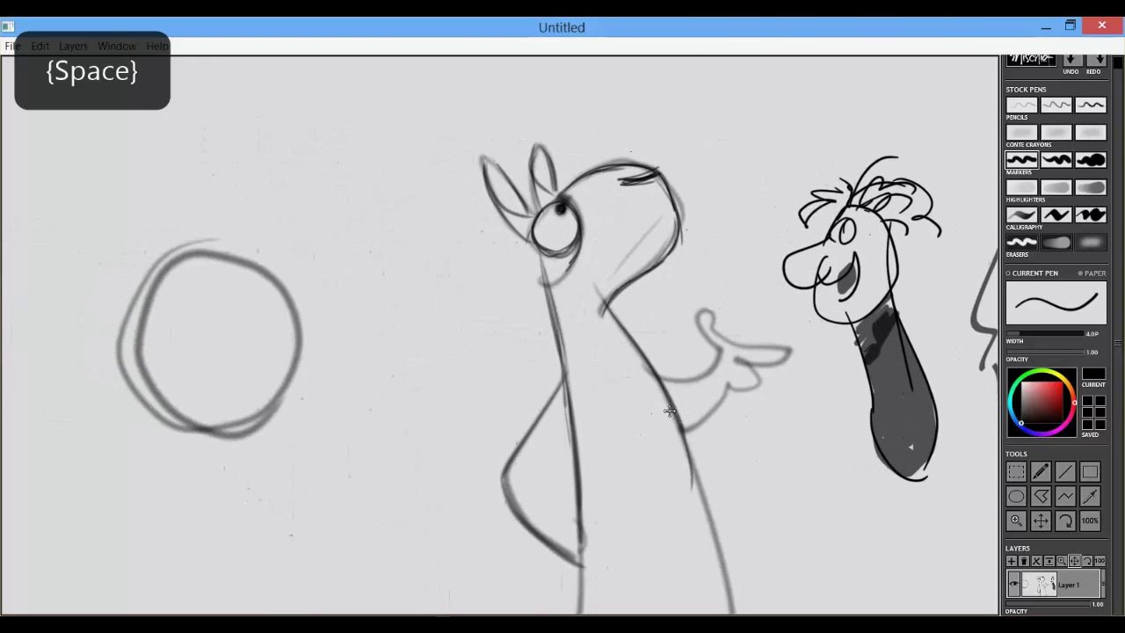
{"action": "scroll", "coordinate": [510, 372], "scroll_direction": "down", "scroll_amount": 3}
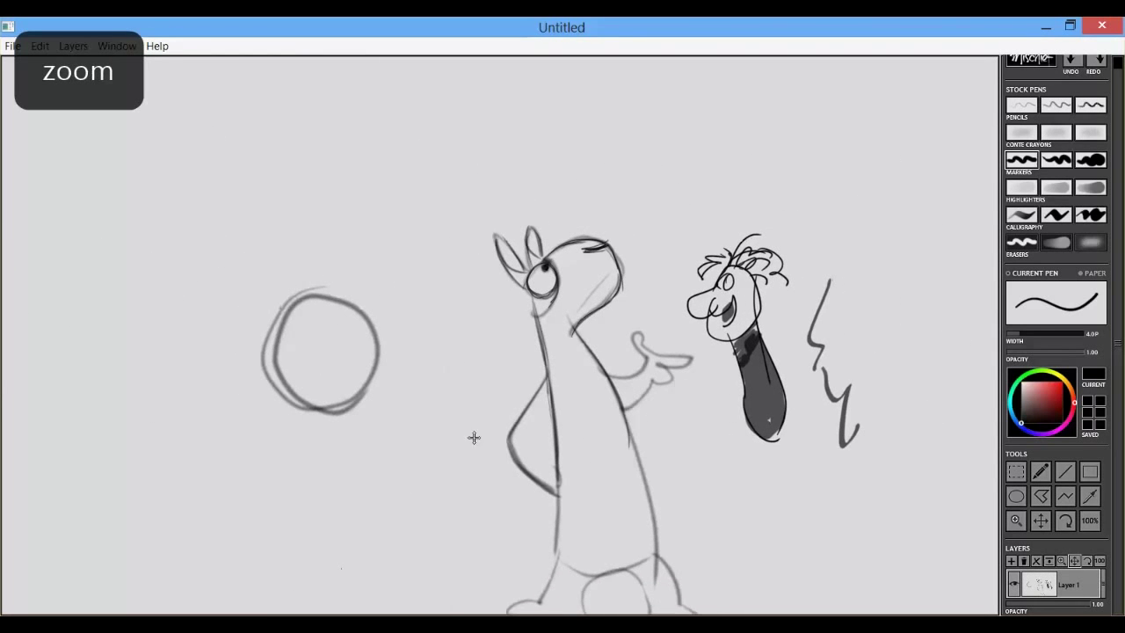
{"action": "mouse_move", "coordinate": [476, 435]}
{"action": "left_mouse_down"}
{"action": "mouse_move", "coordinate": [392, 504]}
{"action": "mouse_move", "coordinate": [422, 179]}
{"action": "left_mouse_up"}
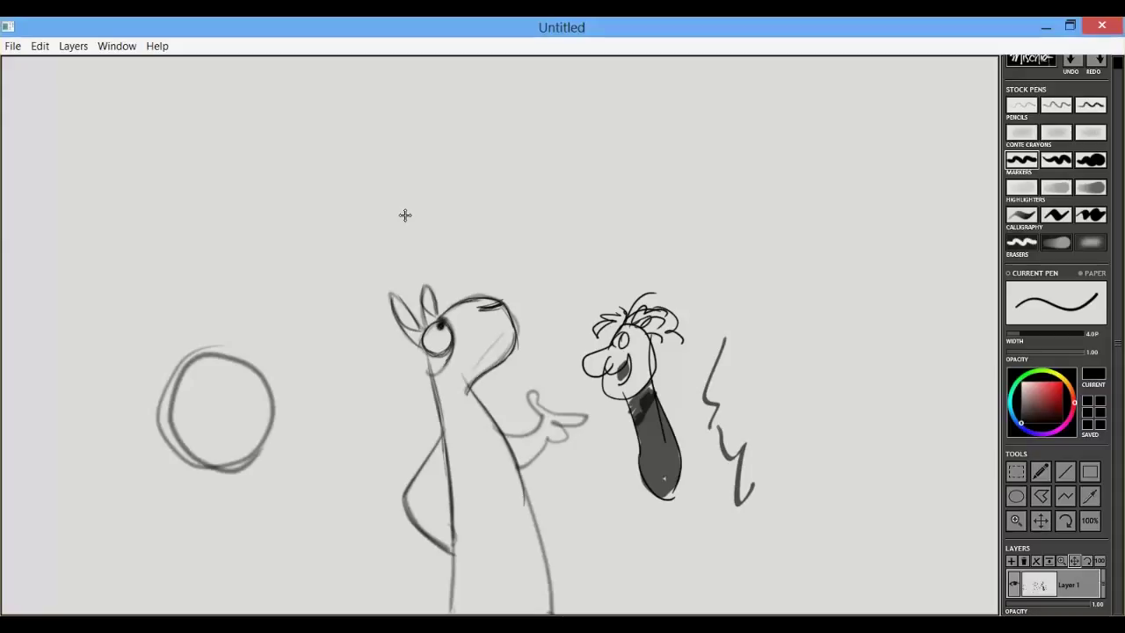
{"action": "left_click_drag", "start_coordinate": [522, 174], "coordinate": [548, 214]}
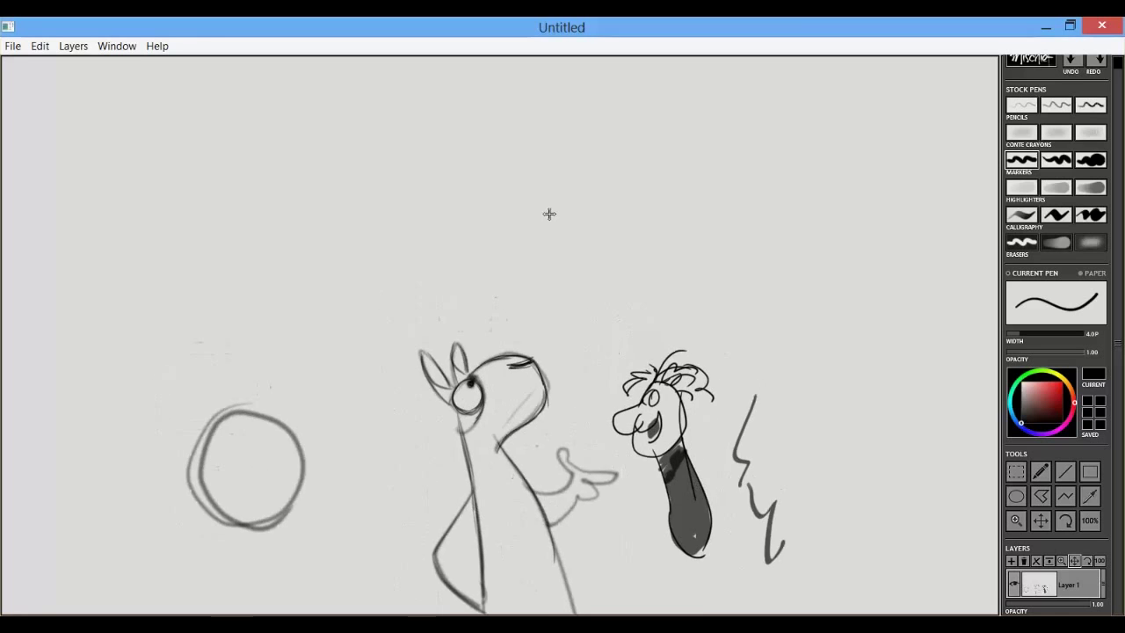
{"action": "key", "text": "ctrl+z"}
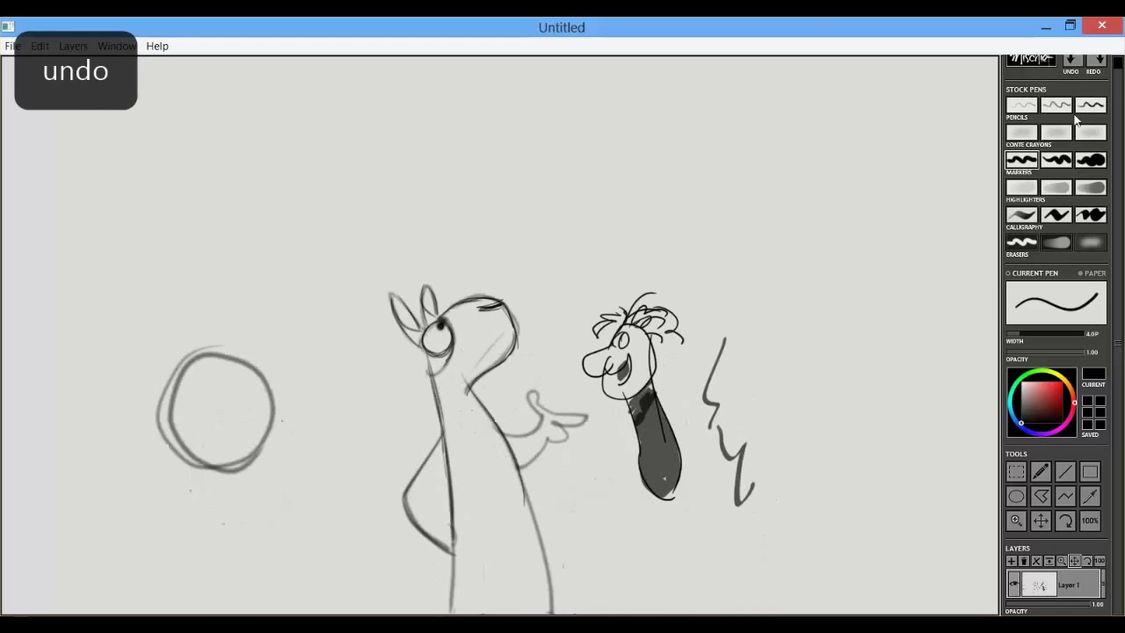
{"action": "middle_click", "coordinate": [839, 246]}
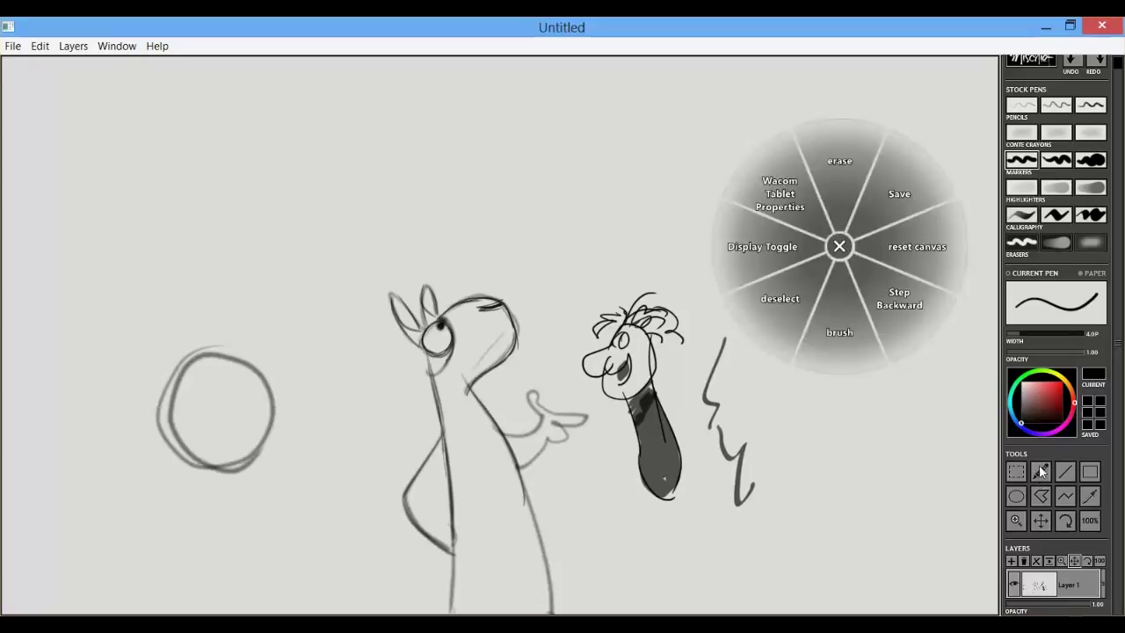
- Draw a round smiling head with two eyes and the two sides of a body in the empty area above the sketches
{"action": "left_click", "coordinate": [1040, 472]}
{"action": "left_click", "coordinate": [1040, 472]}
{"action": "mouse_move", "coordinate": [548, 103]}
{"action": "left_mouse_down"}
{"action": "mouse_move", "coordinate": [520, 187]}
{"action": "mouse_move", "coordinate": [517, 132]}
{"action": "mouse_move", "coordinate": [552, 83]}
{"action": "mouse_move", "coordinate": [542, 167]}
{"action": "left_mouse_up"}
{"action": "key", "text": "ctrl+z"}
{"action": "mouse_move", "coordinate": [543, 63]}
{"action": "left_mouse_down"}
{"action": "mouse_move", "coordinate": [531, 84]}
{"action": "mouse_move", "coordinate": [611, 119]}
{"action": "mouse_move", "coordinate": [572, 82]}
{"action": "left_mouse_up"}
{"action": "key", "text": "ctrl+z"}
{"action": "key", "text": "ctrl+z"}
{"action": "mouse_move", "coordinate": [561, 107]}
{"action": "left_mouse_down"}
{"action": "mouse_move", "coordinate": [554, 137]}
{"action": "mouse_move", "coordinate": [610, 123]}
{"action": "left_mouse_up"}
{"action": "left_click_drag", "start_coordinate": [568, 165], "coordinate": [563, 238]}
{"action": "left_click_drag", "start_coordinate": [596, 154], "coordinate": [620, 261]}
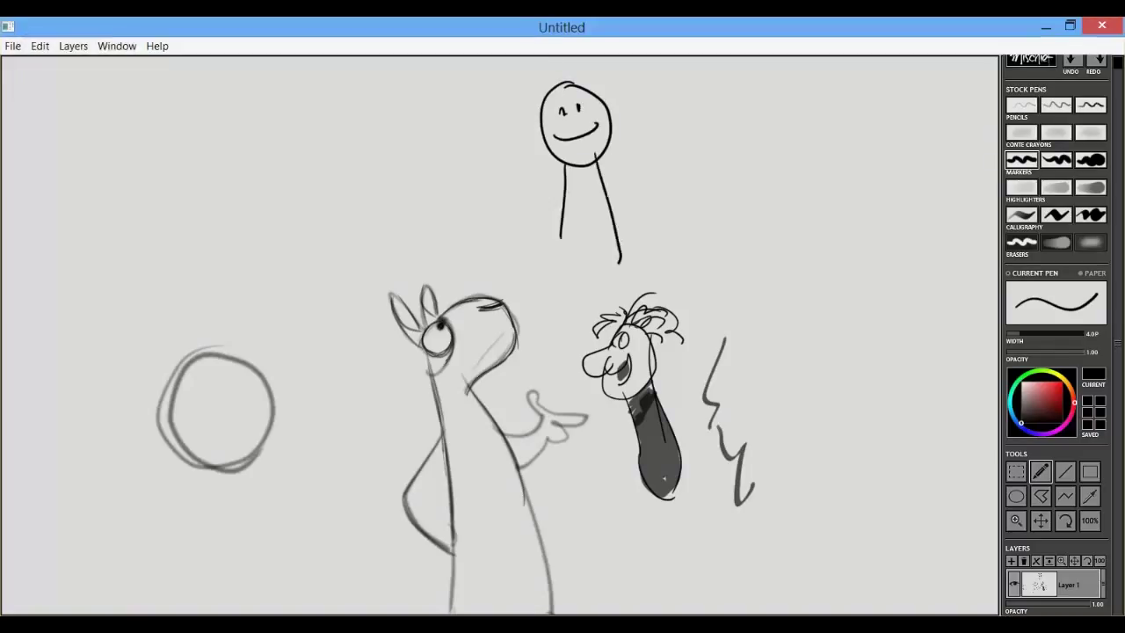
- Close the figure's body with a hem line and add a wide hat brim with the start of a tall crown
{"action": "left_click_drag", "start_coordinate": [553, 249], "coordinate": [629, 246]}
{"action": "left_click_drag", "start_coordinate": [492, 141], "coordinate": [631, 83]}
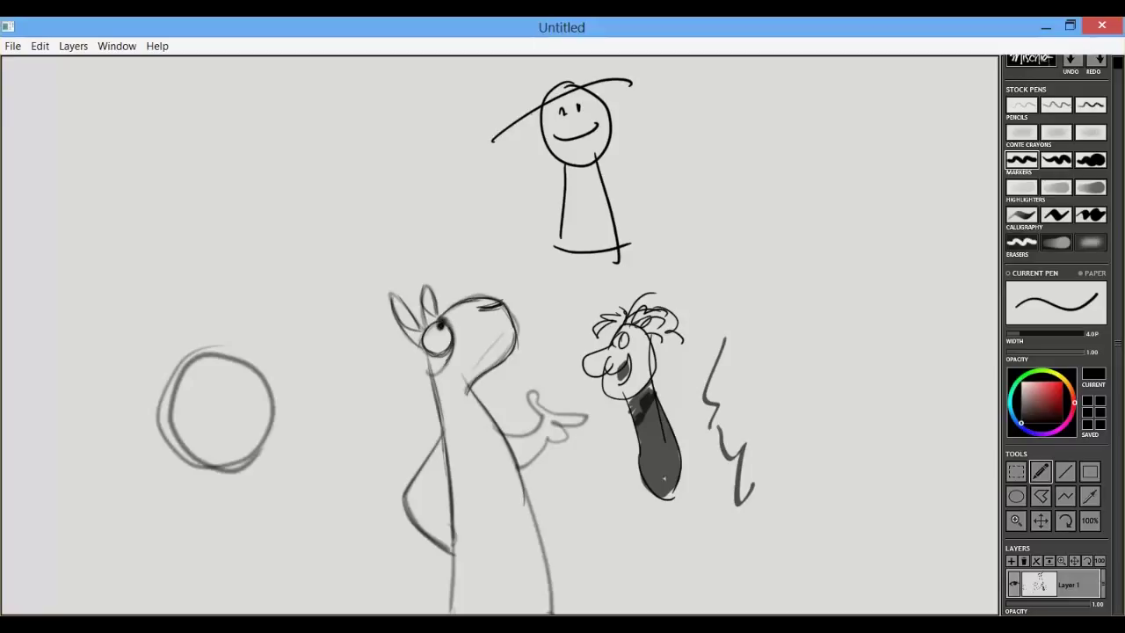
{"action": "left_click_drag", "start_coordinate": [523, 58], "coordinate": [533, 114]}
{"action": "left_click_drag", "start_coordinate": [572, 58], "coordinate": [590, 89]}
{"action": "left_click_drag", "start_coordinate": [492, 139], "coordinate": [635, 77]}
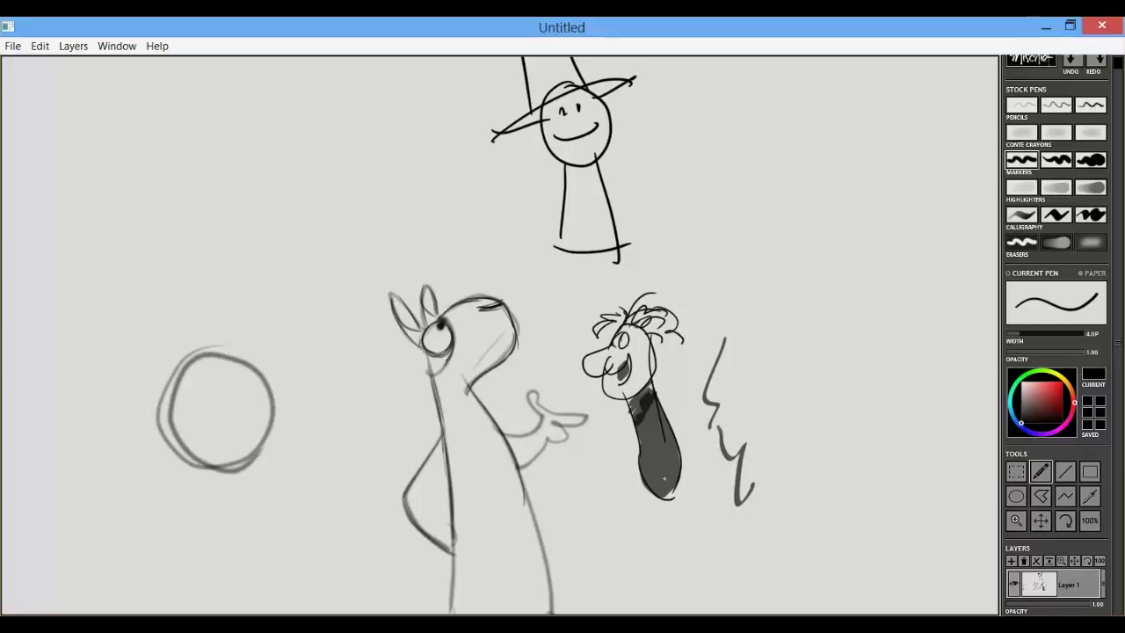
- Add legs below the small figure's body and extend the sides of its tall hat upward
{"action": "key", "text": "space"}
{"action": "key", "text": "space"}
{"action": "left_click_drag", "start_coordinate": [557, 219], "coordinate": [529, 382]}
{"action": "mouse_move", "coordinate": [493, 137]}
{"action": "left_mouse_down"}
{"action": "mouse_move", "coordinate": [554, 231]}
{"action": "mouse_move", "coordinate": [473, 164]}
{"action": "mouse_move", "coordinate": [494, 215]}
{"action": "mouse_move", "coordinate": [570, 325]}
{"action": "left_mouse_up"}
{"action": "key", "text": "space"}
{"action": "mouse_move", "coordinate": [529, 280]}
{"action": "left_mouse_down"}
{"action": "mouse_move", "coordinate": [503, 111]}
{"action": "mouse_move", "coordinate": [492, 123]}
{"action": "mouse_move", "coordinate": [528, 132]}
{"action": "left_mouse_up"}
- Finish the hat with a pointed top carrying a long stem with a curled tip, and cross it with a horizontal line
{"action": "key", "text": "space"}
{"action": "mouse_move", "coordinate": [562, 527]}
{"action": "left_mouse_down"}
{"action": "mouse_move", "coordinate": [543, 431]}
{"action": "mouse_move", "coordinate": [520, 459]}
{"action": "mouse_move", "coordinate": [538, 456]}
{"action": "left_mouse_up"}
{"action": "left_click_drag", "start_coordinate": [564, 424], "coordinate": [589, 463]}
{"action": "key", "text": "space"}
{"action": "left_click_drag", "start_coordinate": [633, 480], "coordinate": [668, 615]}
{"action": "left_click_drag", "start_coordinate": [402, 439], "coordinate": [657, 437]}
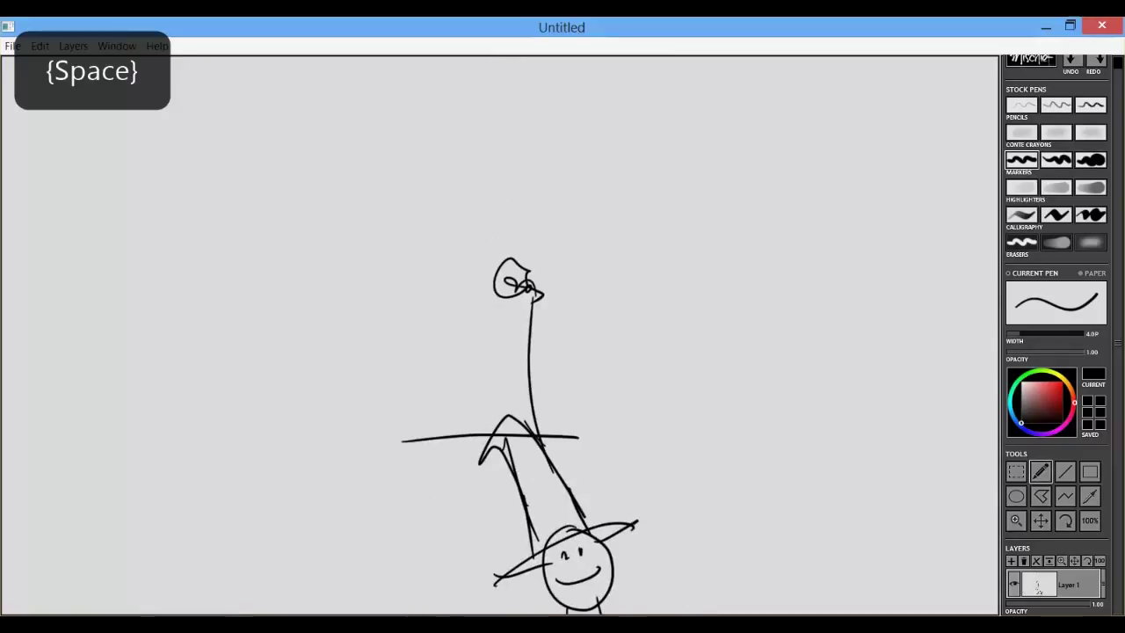
- Draw a very tall, upward-widening outline above the small figure's hat, closed at its base by a short line
{"action": "key", "text": "z"}
{"action": "mouse_move", "coordinate": [540, 328]}
{"action": "left_mouse_down"}
{"action": "mouse_move", "coordinate": [378, 345]}
{"action": "mouse_move", "coordinate": [379, 422]}
{"action": "left_mouse_up"}
{"action": "key", "text": "space"}
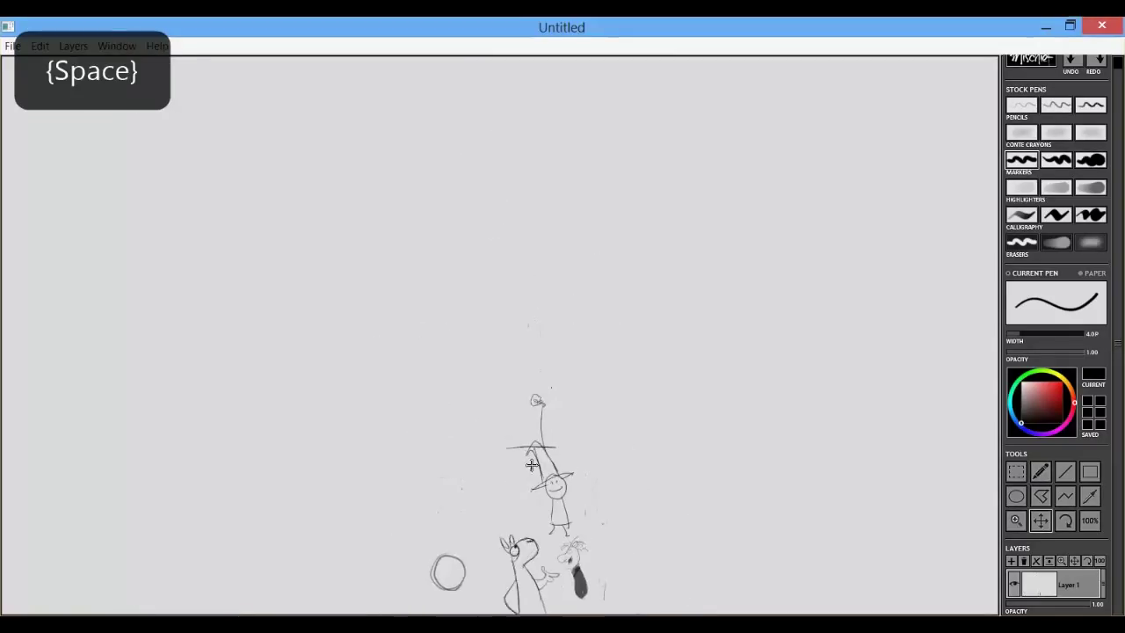
{"action": "key", "text": "space"}
{"action": "mouse_move", "coordinate": [503, 435]}
{"action": "left_mouse_down"}
{"action": "mouse_move", "coordinate": [489, 197]}
{"action": "mouse_move", "coordinate": [550, 330]}
{"action": "mouse_move", "coordinate": [552, 439]}
{"action": "mouse_move", "coordinate": [501, 438]}
{"action": "mouse_move", "coordinate": [554, 450]}
{"action": "left_mouse_up"}
{"action": "key", "text": "ctrl+z"}
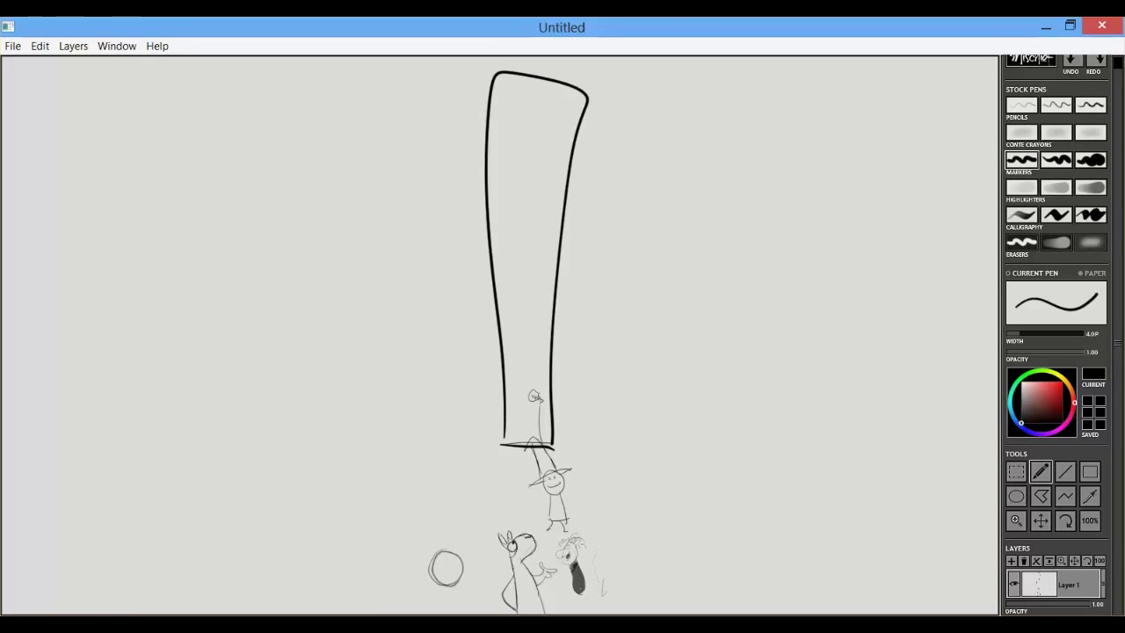
- Draw four bracket-shaped notches spaced down one long edge of the tall outline
{"action": "key", "text": "space"}
{"action": "left_click_drag", "start_coordinate": [592, 223], "coordinate": [586, 256]}
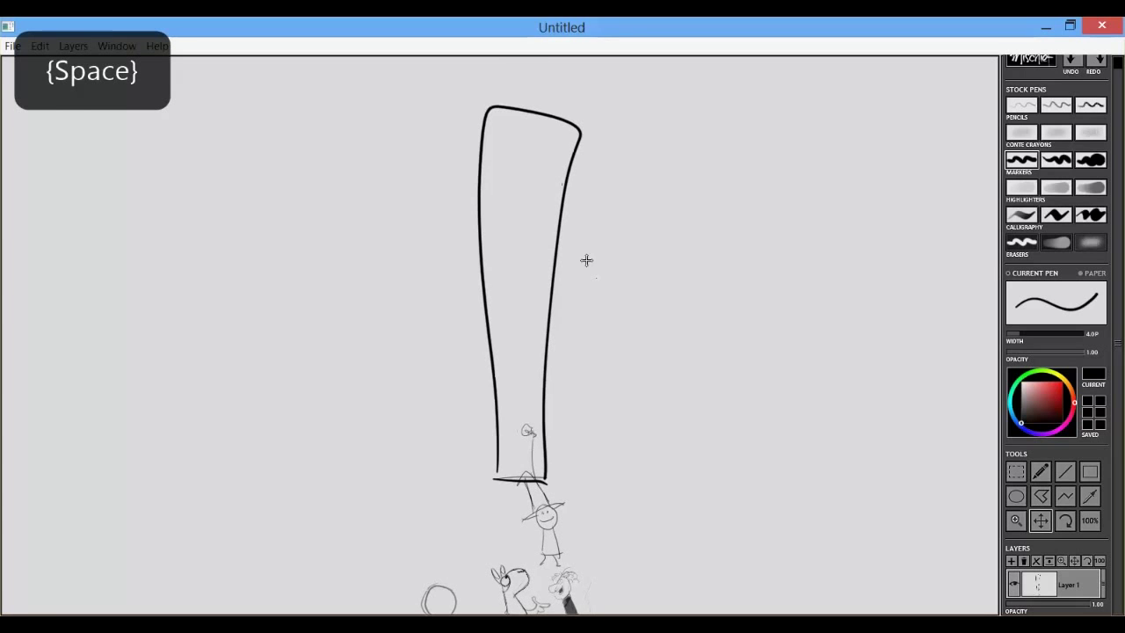
{"action": "mouse_move", "coordinate": [455, 164]}
{"action": "left_mouse_down"}
{"action": "mouse_move", "coordinate": [518, 165]}
{"action": "mouse_move", "coordinate": [506, 192]}
{"action": "left_mouse_up"}
{"action": "mouse_move", "coordinate": [457, 234]}
{"action": "left_mouse_down"}
{"action": "mouse_move", "coordinate": [498, 231]}
{"action": "mouse_move", "coordinate": [464, 259]}
{"action": "left_mouse_up"}
{"action": "left_click_drag", "start_coordinate": [462, 255], "coordinate": [498, 250]}
{"action": "left_click_drag", "start_coordinate": [461, 307], "coordinate": [501, 298]}
{"action": "mouse_move", "coordinate": [471, 297]}
{"action": "left_mouse_down"}
{"action": "mouse_move", "coordinate": [467, 330]}
{"action": "mouse_move", "coordinate": [505, 324]}
{"action": "left_mouse_up"}
{"action": "left_click_drag", "start_coordinate": [474, 374], "coordinate": [506, 370]}
{"action": "left_click_drag", "start_coordinate": [480, 370], "coordinate": [479, 402]}
{"action": "left_click_drag", "start_coordinate": [478, 403], "coordinate": [509, 397]}
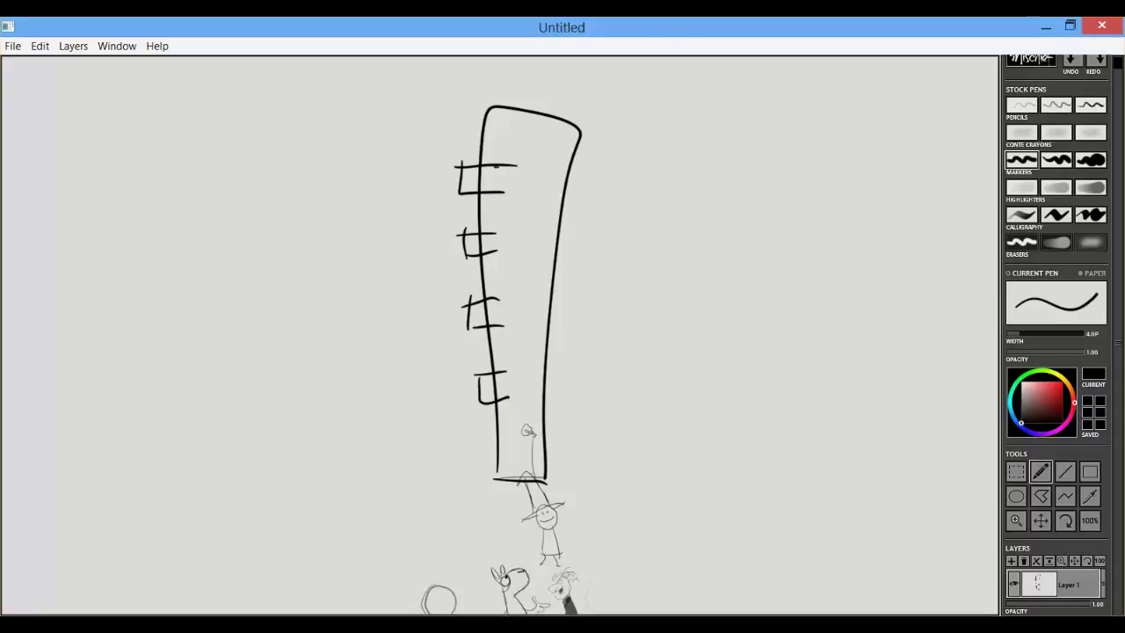
- Thicken the sides and brim of the small figure's hat with heavier marker strokes
{"action": "left_click_drag", "start_coordinate": [523, 480], "coordinate": [536, 518]}
{"action": "key", "text": "space"}
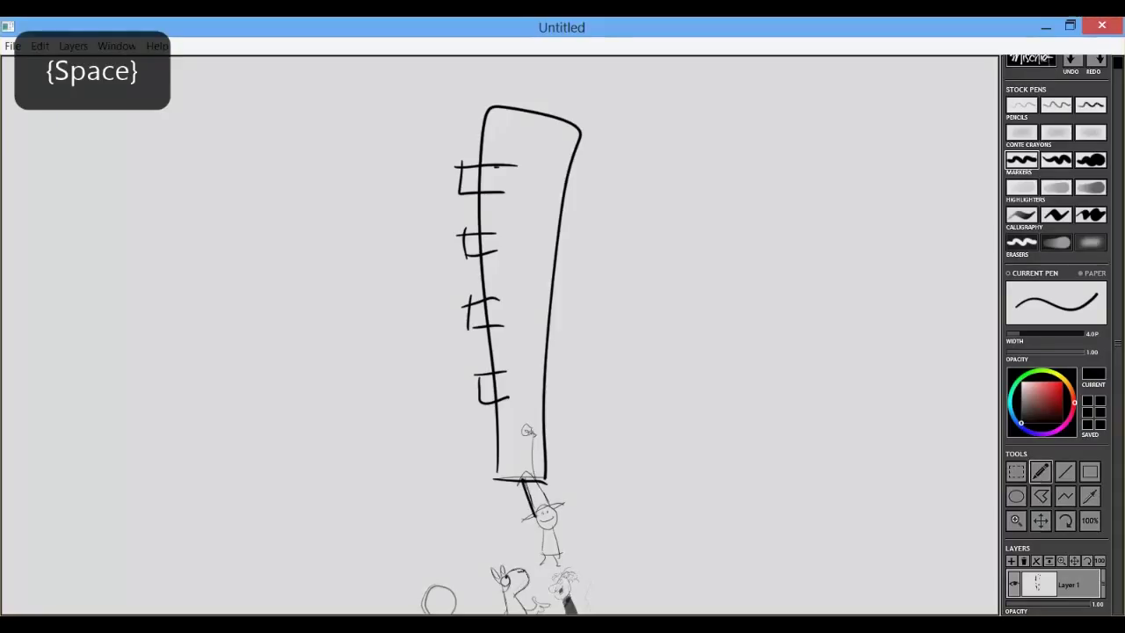
{"action": "left_click_drag", "start_coordinate": [594, 379], "coordinate": [603, 248]}
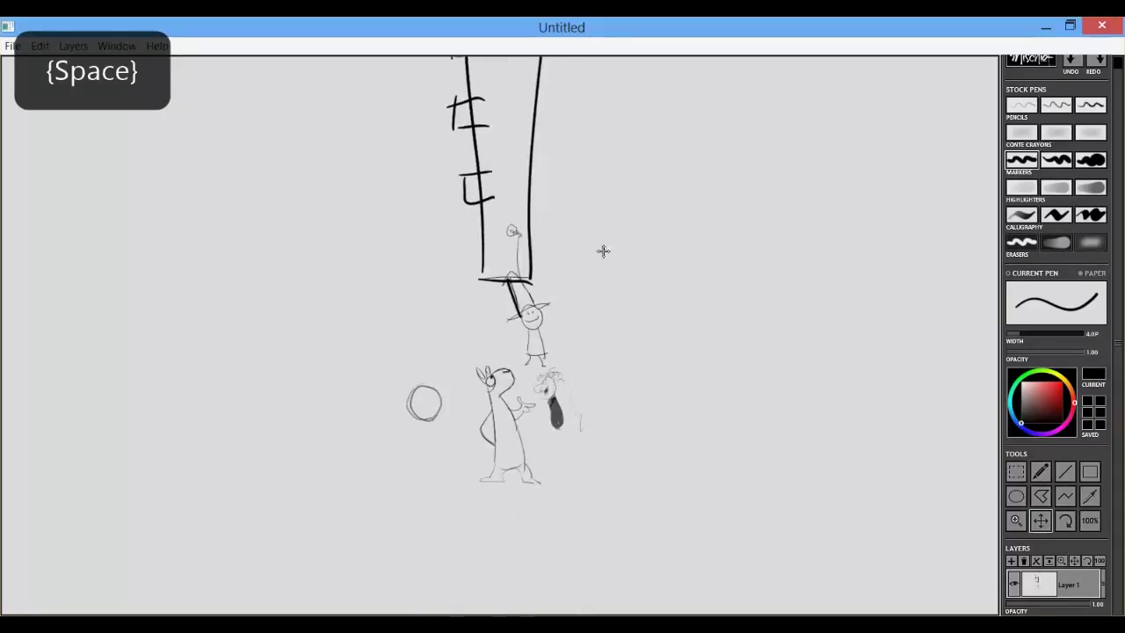
{"action": "key", "text": "z"}
{"action": "left_click", "coordinate": [630, 300]}
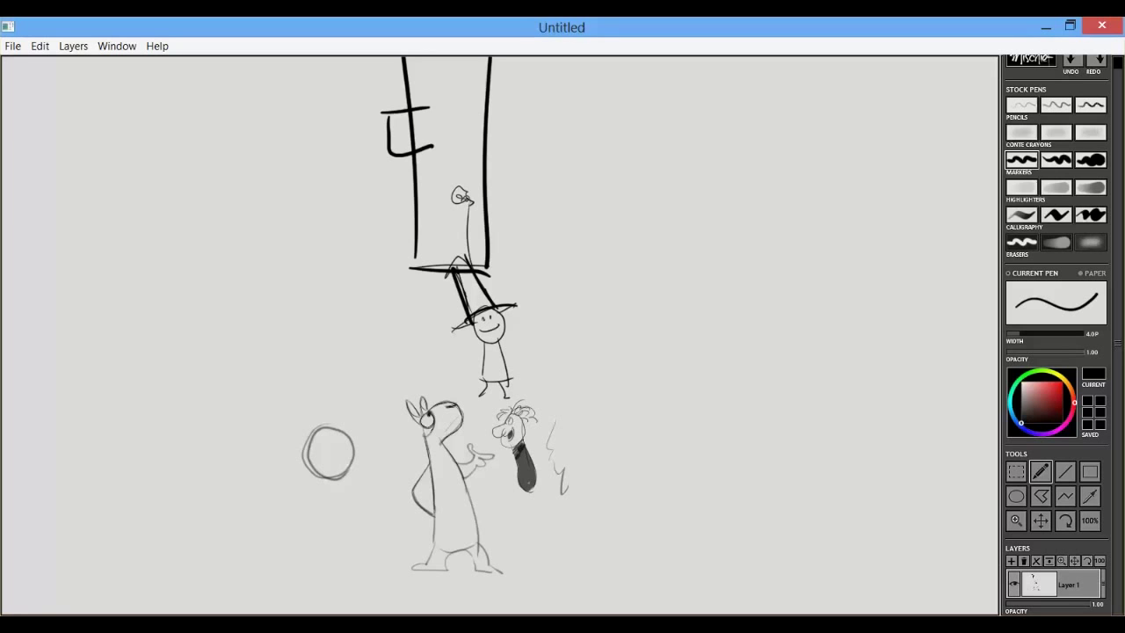
- Magnify the hat-wearing figure's face to examine the edges of its marker strokes around the eyes and mouth
{"action": "key", "text": "space"}
{"action": "left_click_drag", "start_coordinate": [551, 309], "coordinate": [615, 249]}
{"action": "scroll", "coordinate": [773, 261], "scroll_direction": "up", "scroll_amount": 5}
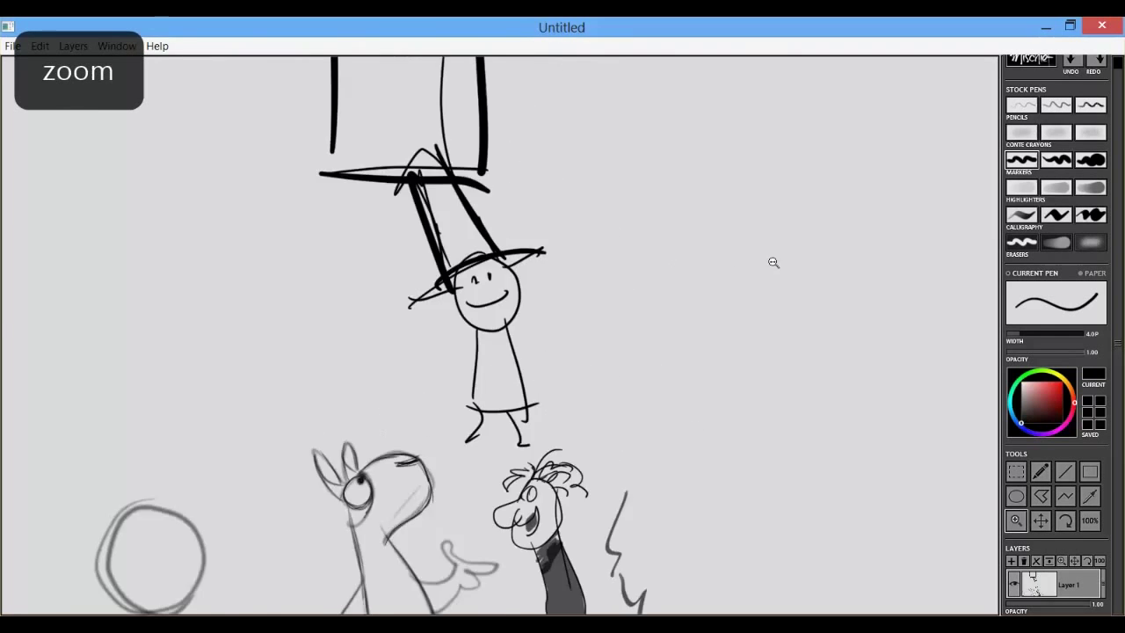
{"action": "key", "text": "space"}
{"action": "left_click_drag", "start_coordinate": [462, 308], "coordinate": [594, 298]}
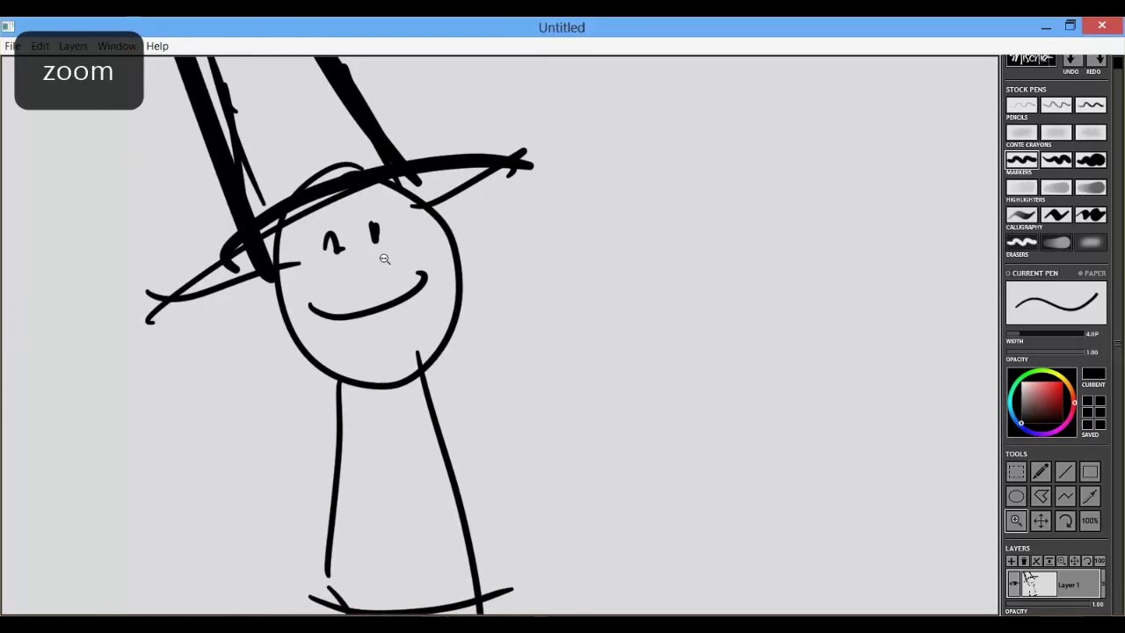
{"action": "left_click", "coordinate": [384, 259]}
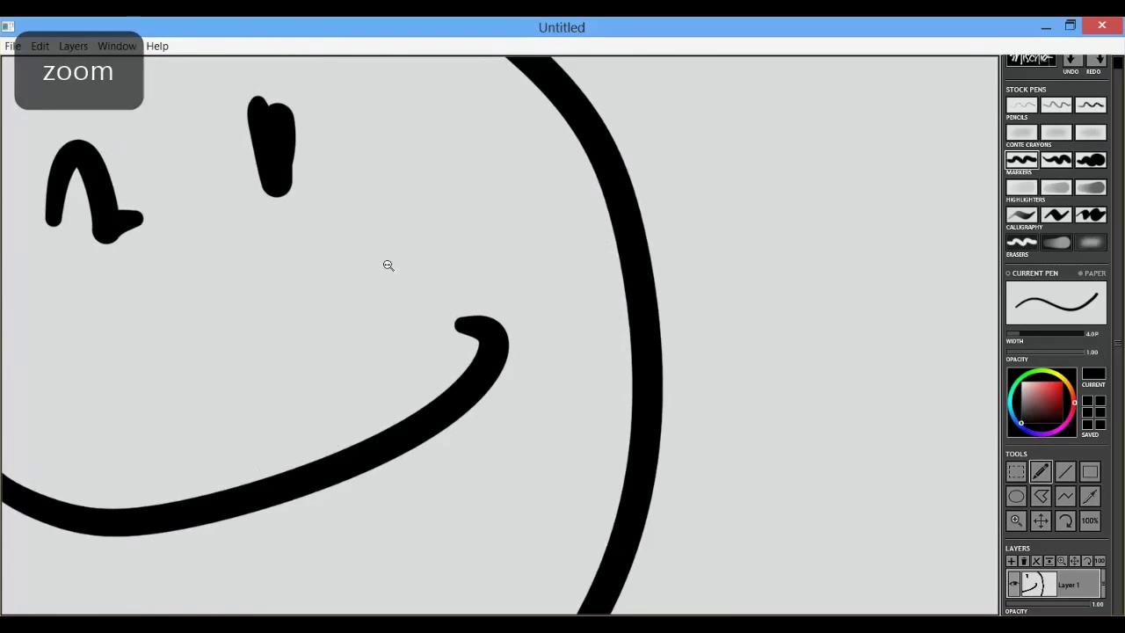
{"action": "left_click", "coordinate": [413, 259]}
{"action": "scroll", "coordinate": [461, 258], "scroll_direction": "down", "scroll_amount": 2}
{"action": "key", "text": "space"}
{"action": "mouse_move", "coordinate": [515, 276]}
{"action": "left_mouse_down"}
{"action": "mouse_move", "coordinate": [736, 326]}
{"action": "mouse_move", "coordinate": [796, 413]}
{"action": "left_mouse_up"}
{"action": "mouse_move", "coordinate": [236, 208]}
{"action": "left_mouse_down"}
{"action": "mouse_move", "coordinate": [250, 278]}
{"action": "mouse_move", "coordinate": [243, 264]}
{"action": "left_mouse_up"}
{"action": "key", "text": "ctrl+z"}
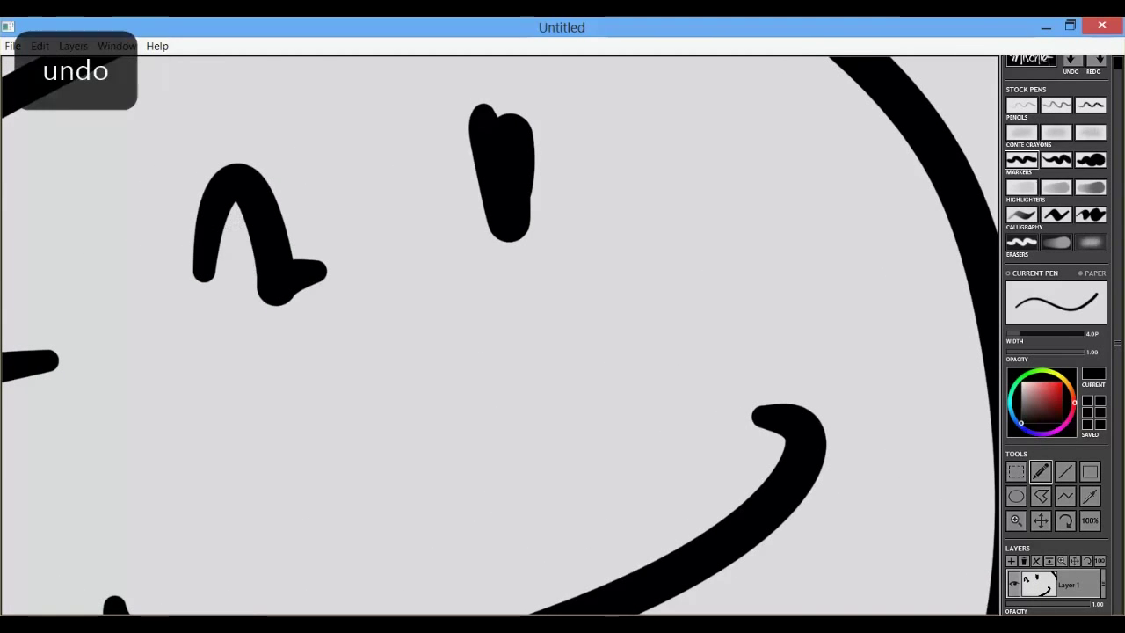
- Circle both eyes of the hat-wearing figure with the medium marker
{"action": "left_click", "coordinate": [1057, 160]}
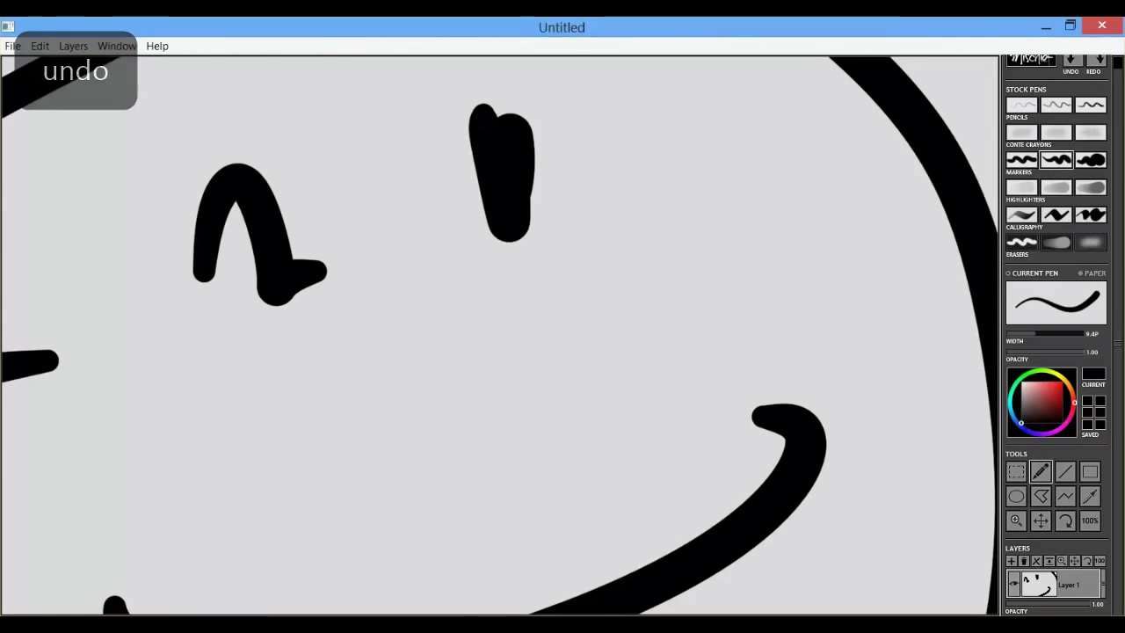
{"action": "mouse_move", "coordinate": [486, 101]}
{"action": "left_mouse_down"}
{"action": "mouse_move", "coordinate": [422, 254]}
{"action": "mouse_move", "coordinate": [499, 82]}
{"action": "mouse_move", "coordinate": [412, 273]}
{"action": "mouse_move", "coordinate": [554, 274]}
{"action": "left_mouse_up"}
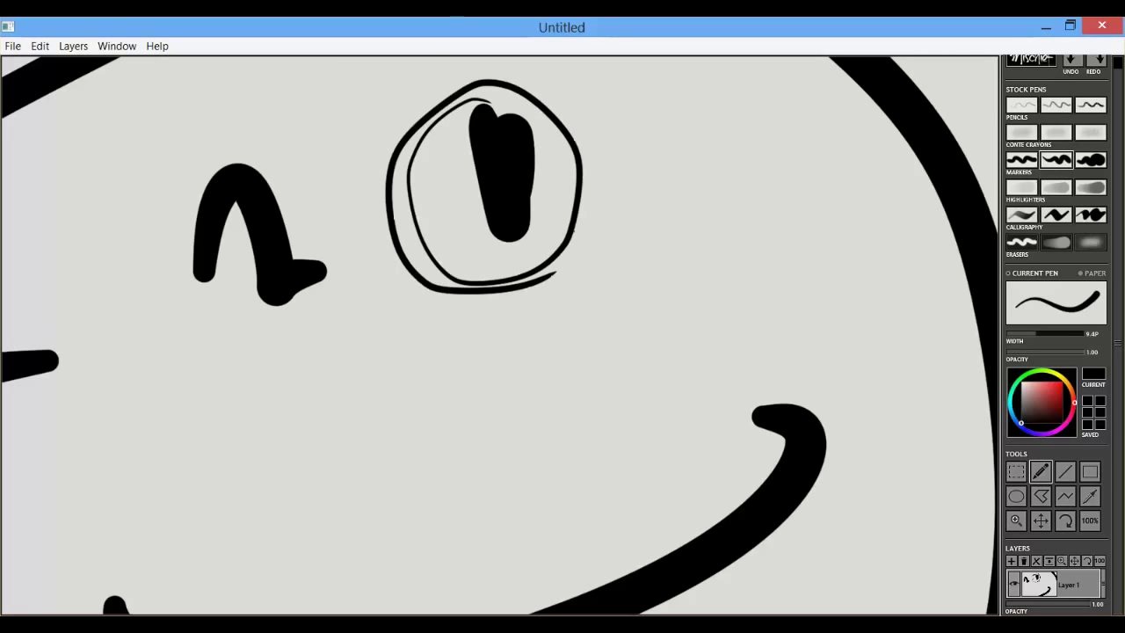
{"action": "mouse_move", "coordinate": [208, 140]}
{"action": "left_mouse_down"}
{"action": "mouse_move", "coordinate": [316, 362]}
{"action": "mouse_move", "coordinate": [330, 165]}
{"action": "mouse_move", "coordinate": [167, 211]}
{"action": "left_mouse_up"}
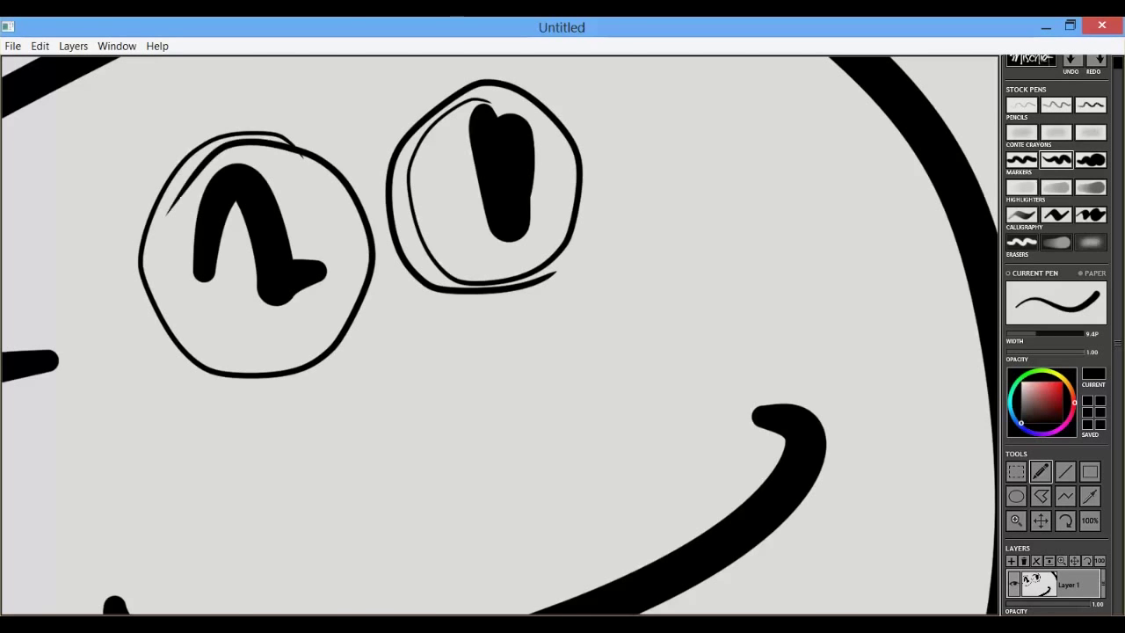
- Open the paper texture choices for the canvas with the whole hat-wearing figure in view
{"action": "scroll", "coordinate": [377, 390], "scroll_direction": "down", "scroll_amount": 10}
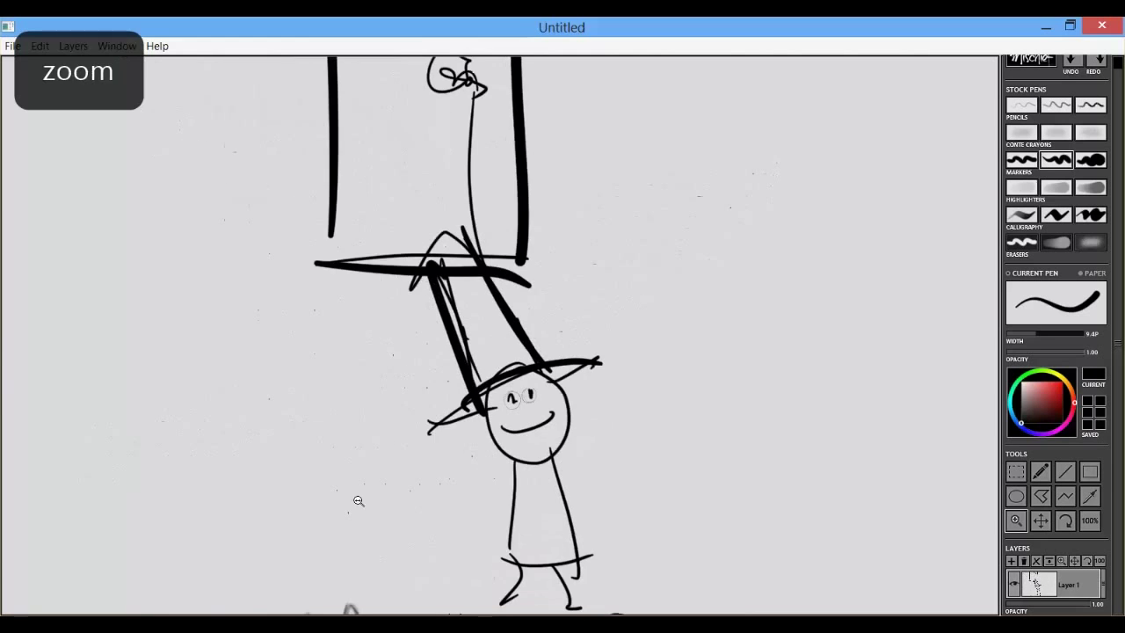
{"action": "scroll", "coordinate": [580, 448], "scroll_direction": "down", "scroll_amount": 5}
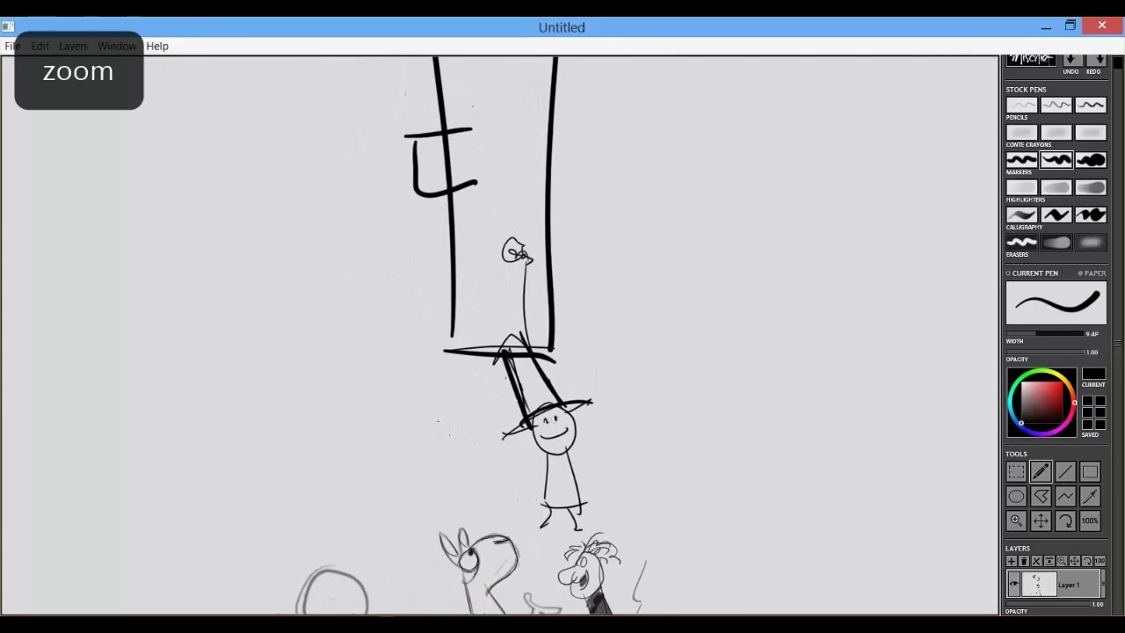
{"action": "left_click_drag", "start_coordinate": [759, 445], "coordinate": [646, 392]}
{"action": "scroll", "coordinate": [646, 392], "scroll_direction": "up", "scroll_amount": 5}
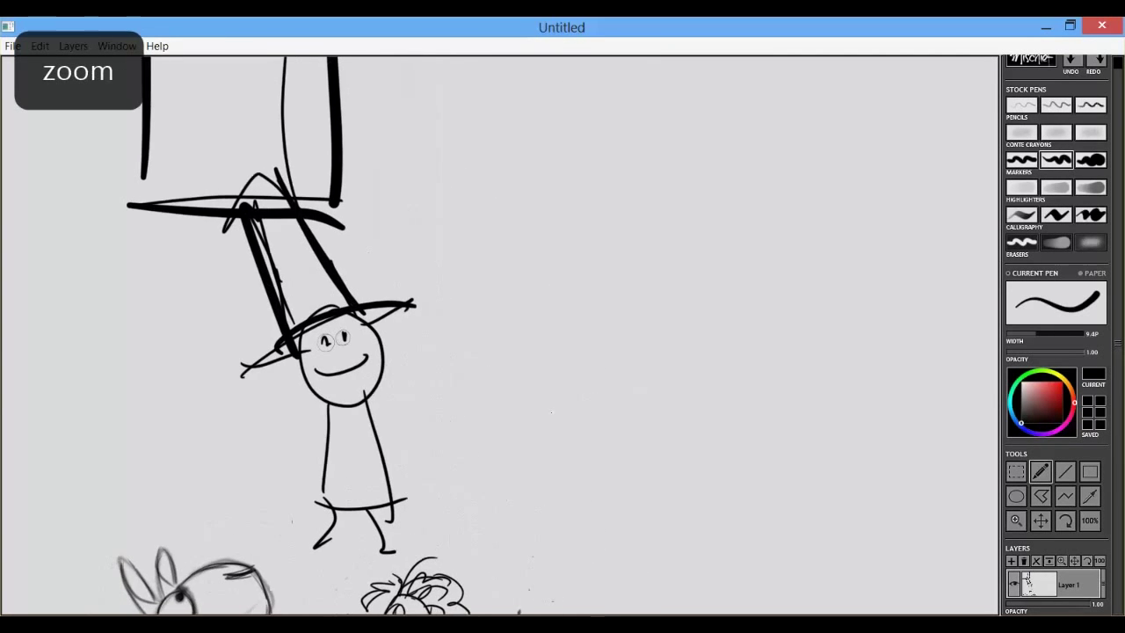
{"action": "left_click_drag", "start_coordinate": [552, 412], "coordinate": [648, 384]}
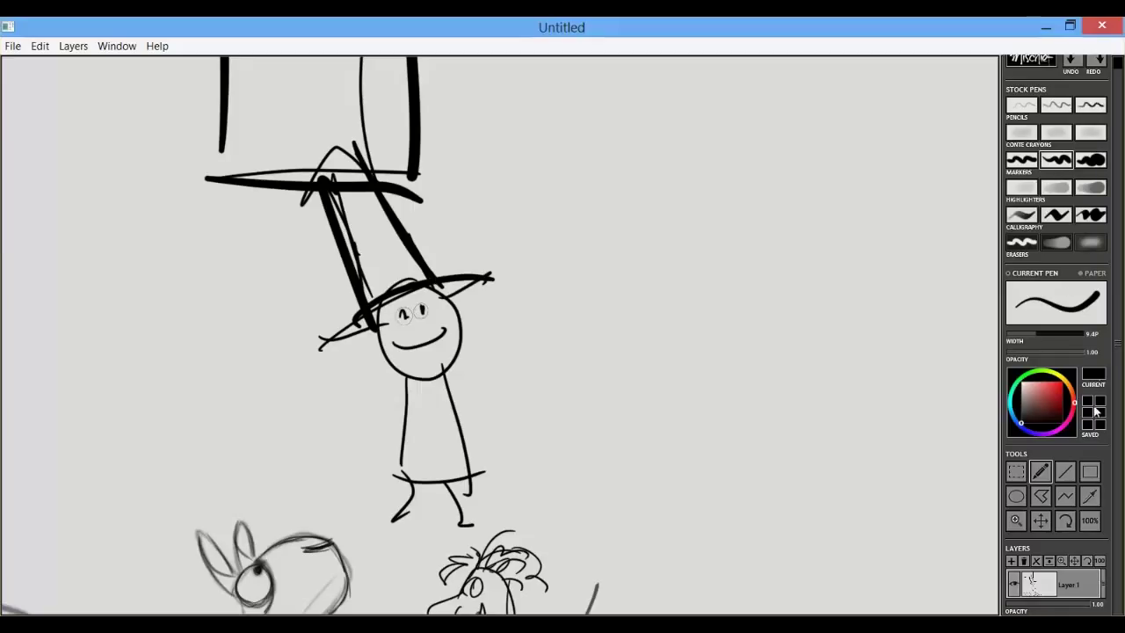
{"action": "left_click", "coordinate": [1085, 274]}
{"action": "left_click", "coordinate": [1085, 328]}
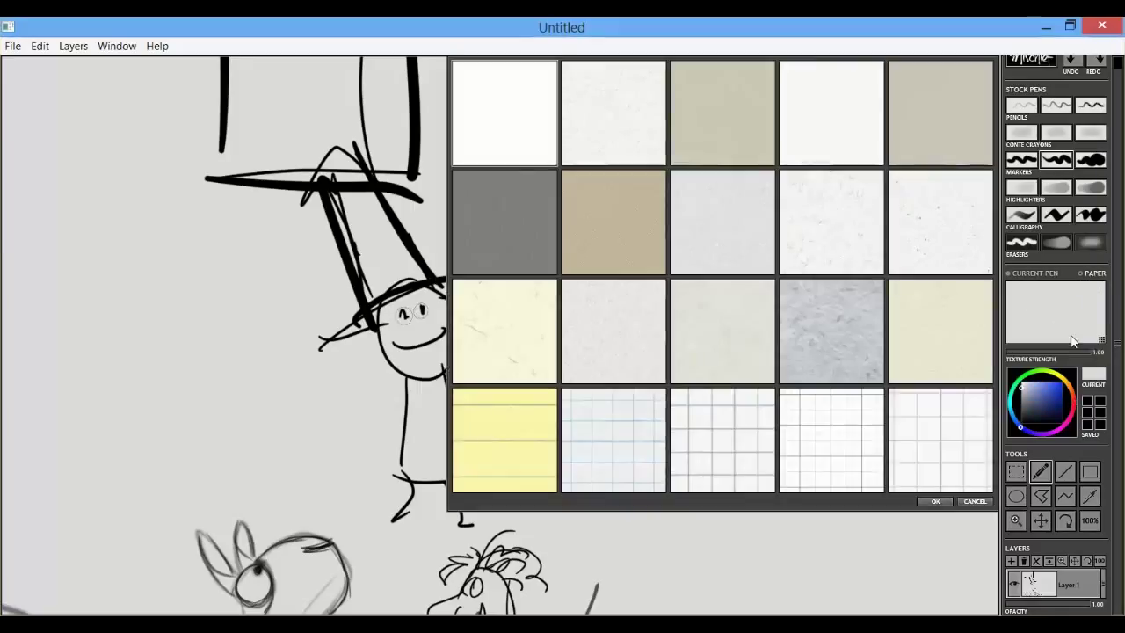
- Try the tan paper on the canvas and darken its tint to a muted blue-grey
{"action": "left_click", "coordinate": [631, 253]}
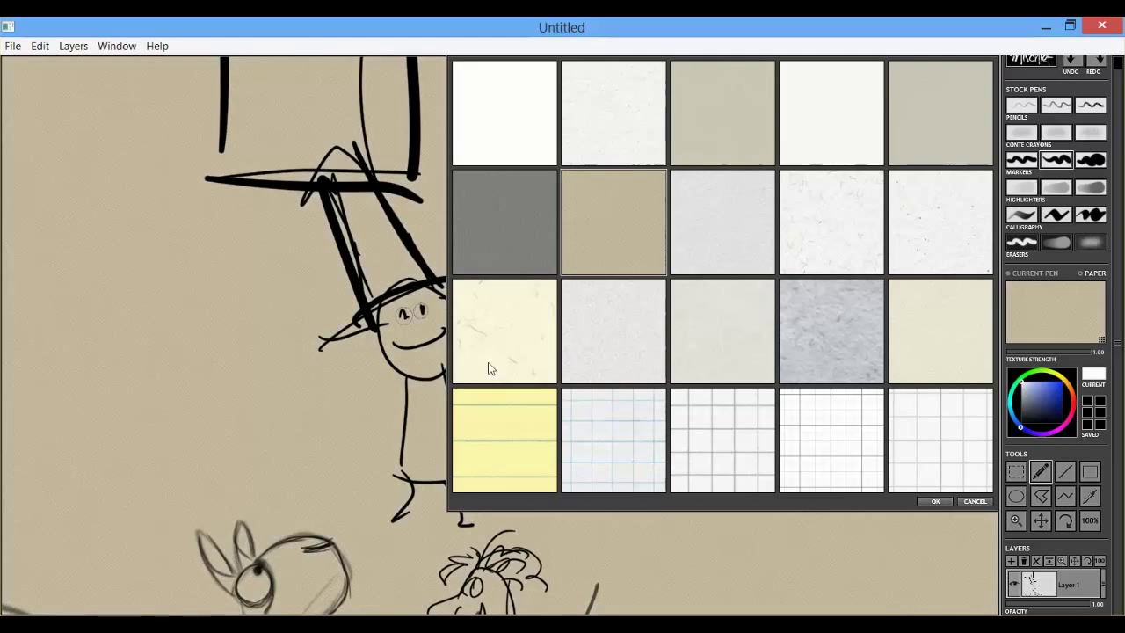
{"action": "left_click", "coordinate": [1036, 402]}
{"action": "left_click_drag", "start_coordinate": [1040, 406], "coordinate": [1027, 397]}
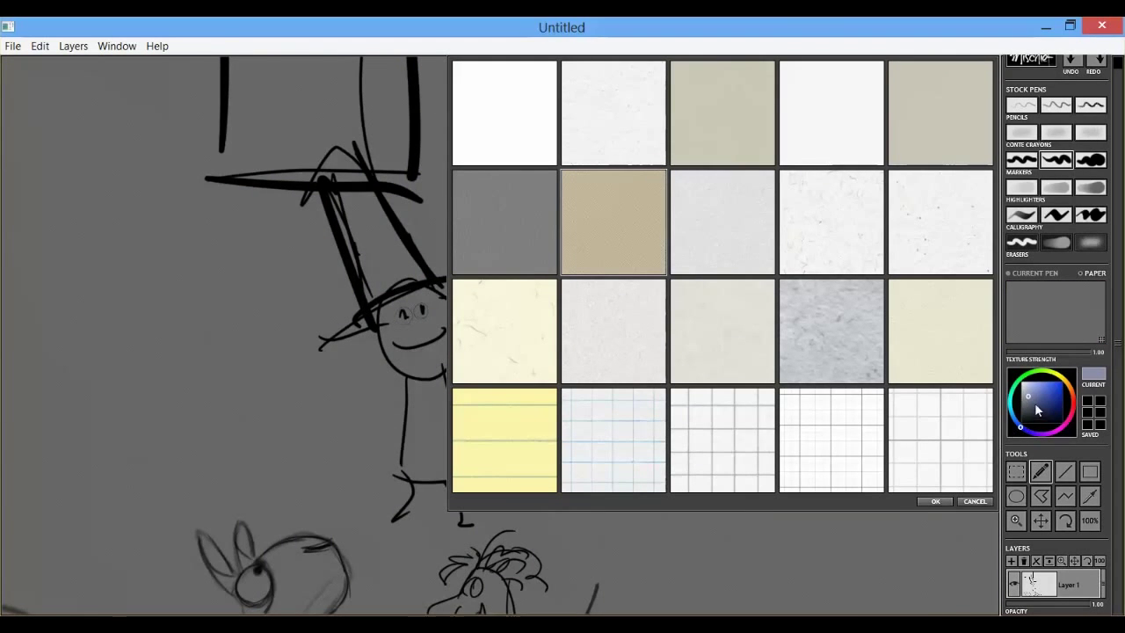
- Try other papers on the canvas, including the cream fibre, blue-lined grid and off-white textured papers
{"action": "left_click", "coordinate": [503, 354]}
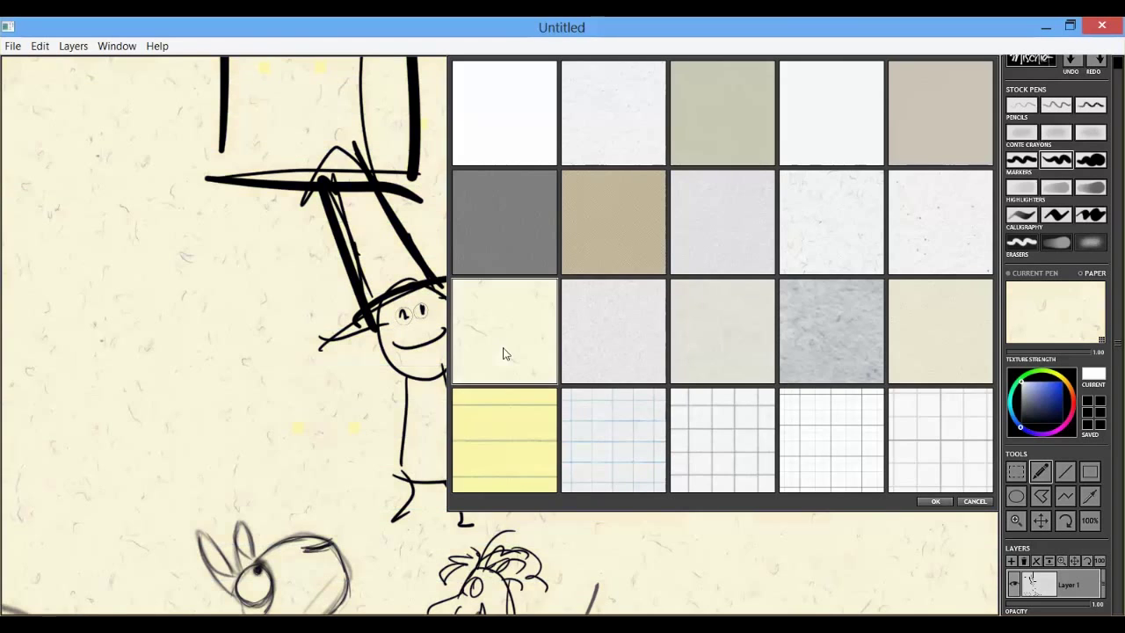
{"action": "left_click", "coordinate": [624, 450]}
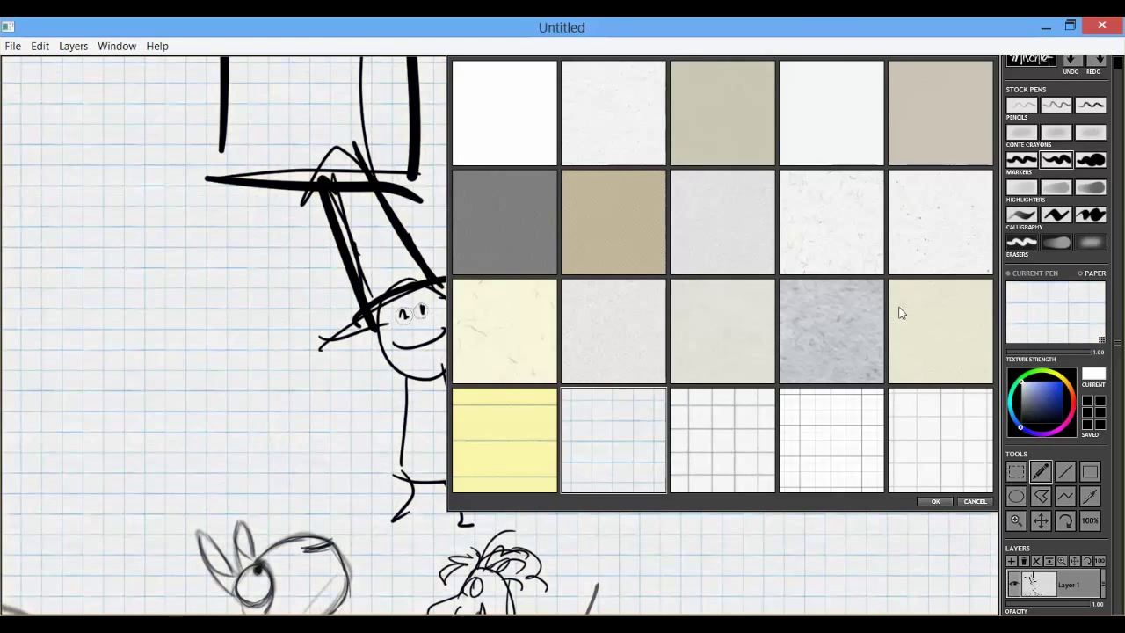
{"action": "left_click", "coordinate": [932, 237]}
{"action": "left_click", "coordinate": [644, 423]}
{"action": "left_click", "coordinate": [614, 128]}
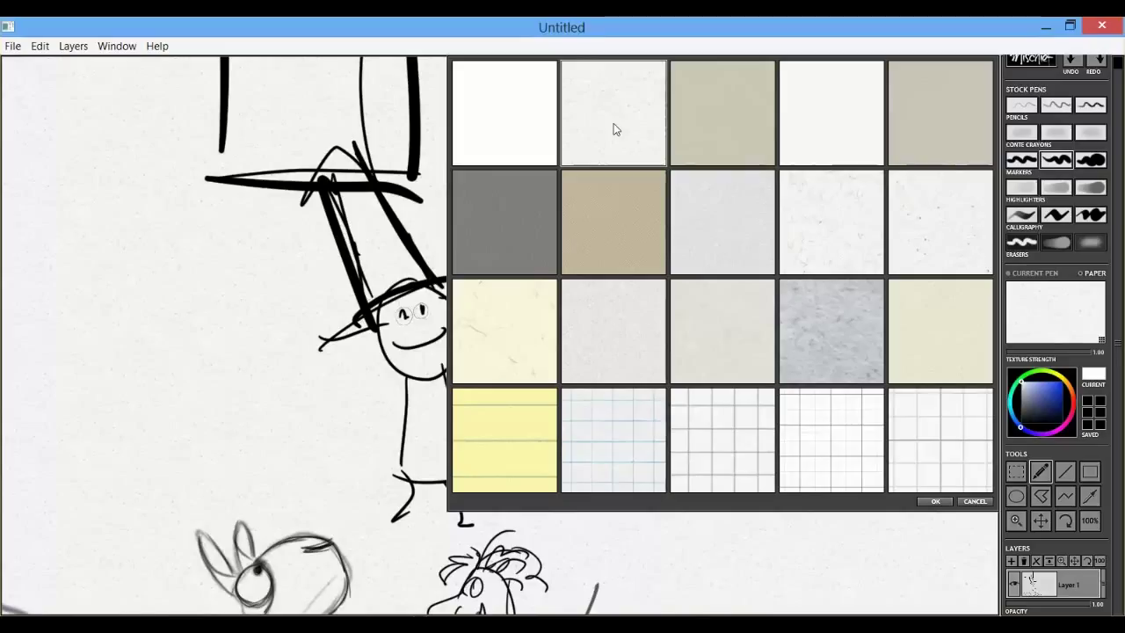
- Apply the plain taupe paper to the canvas and darken it with a mid-grey tint
{"action": "left_click", "coordinate": [649, 191]}
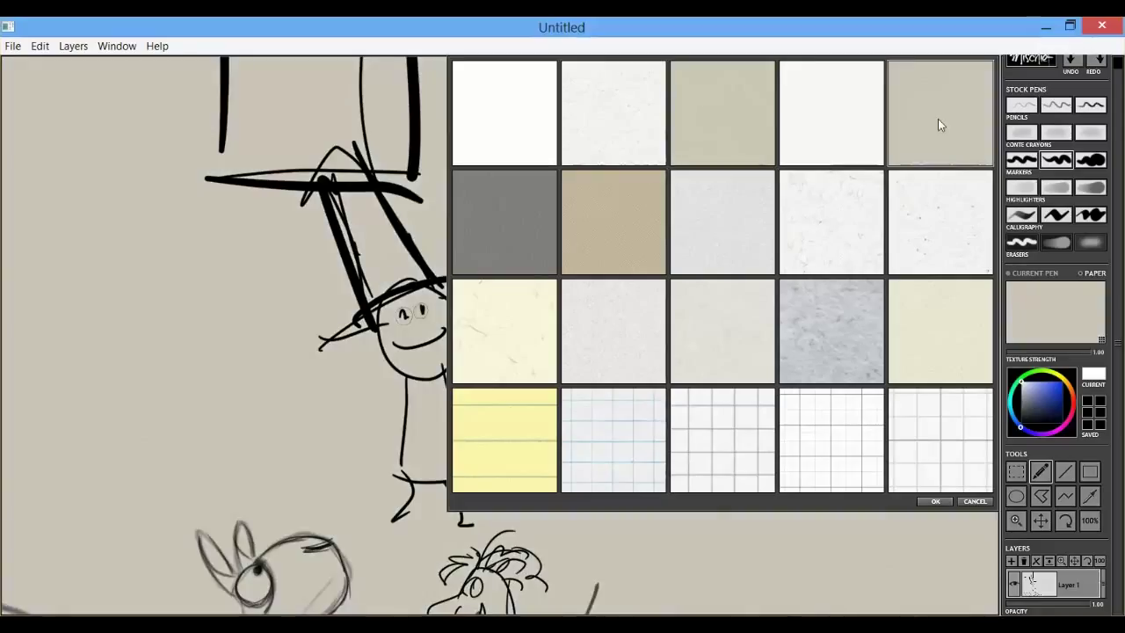
{"action": "left_click", "coordinate": [1022, 405]}
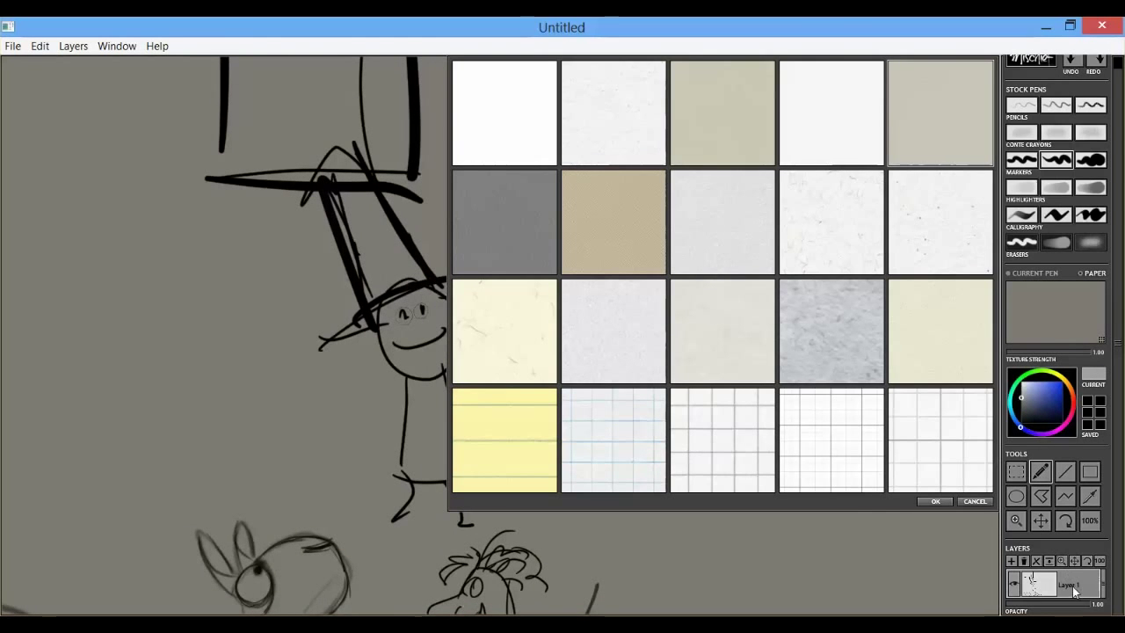
- Add a new layer beneath the line drawing's layer and accept the chosen paper
{"action": "left_click", "coordinate": [1012, 561]}
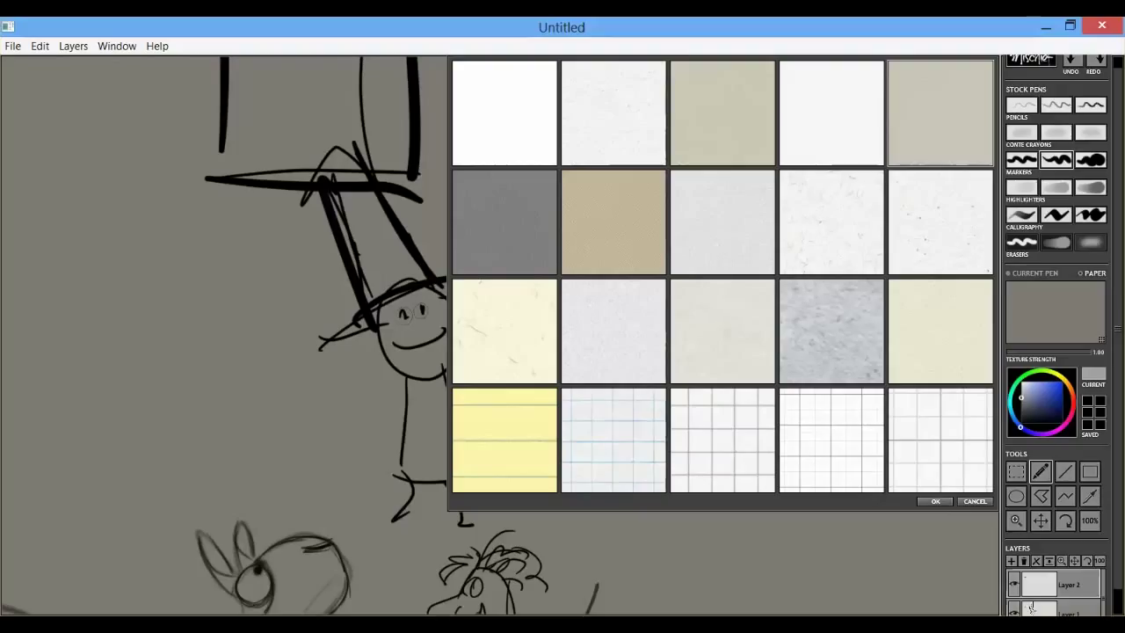
{"action": "left_click_drag", "start_coordinate": [1024, 584], "coordinate": [1029, 611]}
{"action": "left_click", "coordinate": [1119, 605]}
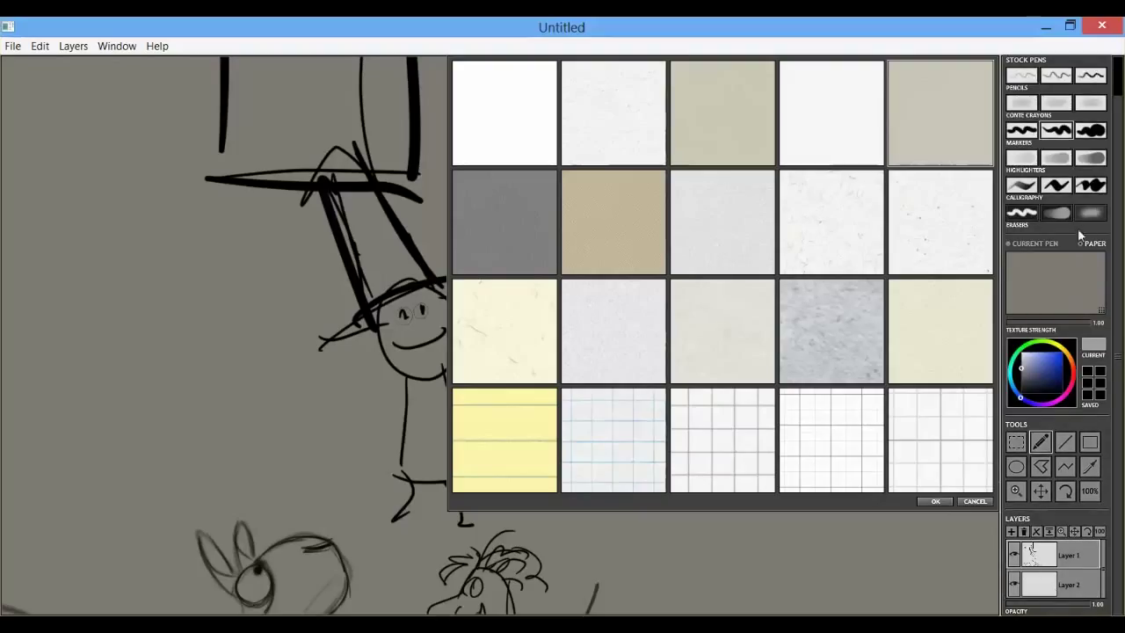
{"action": "left_click", "coordinate": [1043, 245]}
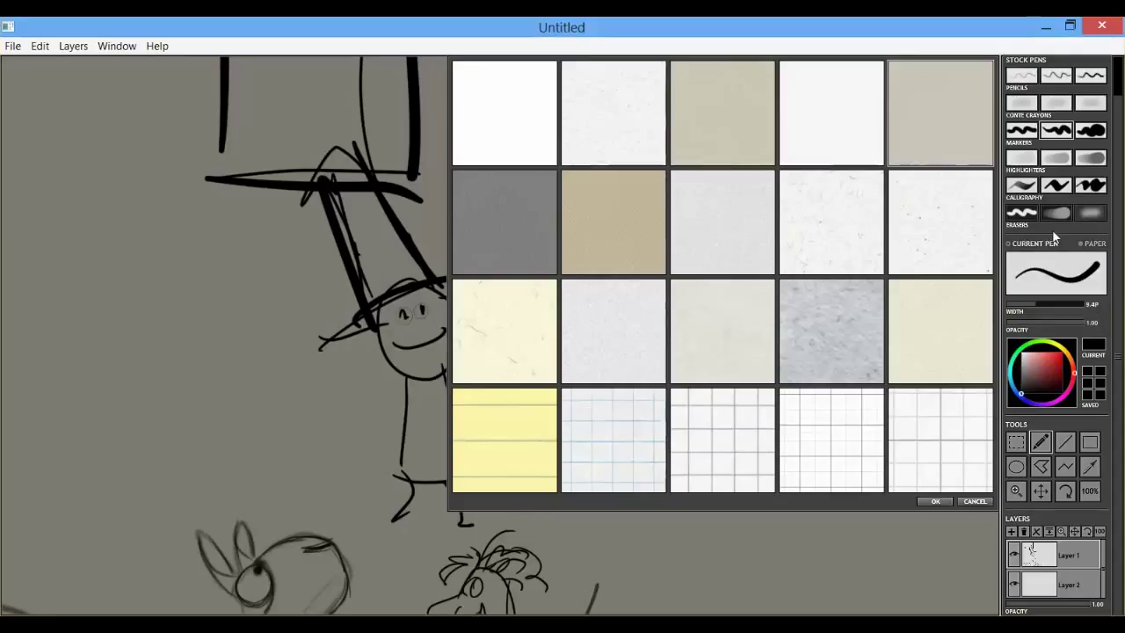
{"action": "left_click", "coordinate": [932, 500]}
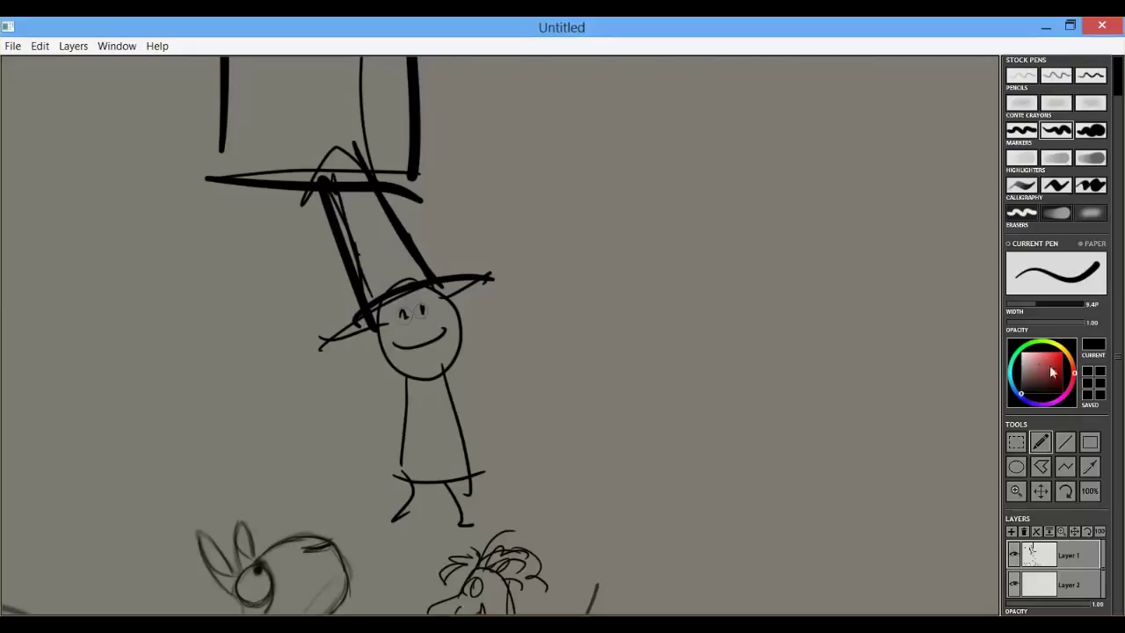
- Paint light grey highlights on Layer 2 over the figure's hat, face, body and the tall outline, using the medium highlighter at 0.50 opacity
{"action": "left_click_drag", "start_coordinate": [1052, 372], "coordinate": [1022, 363]}
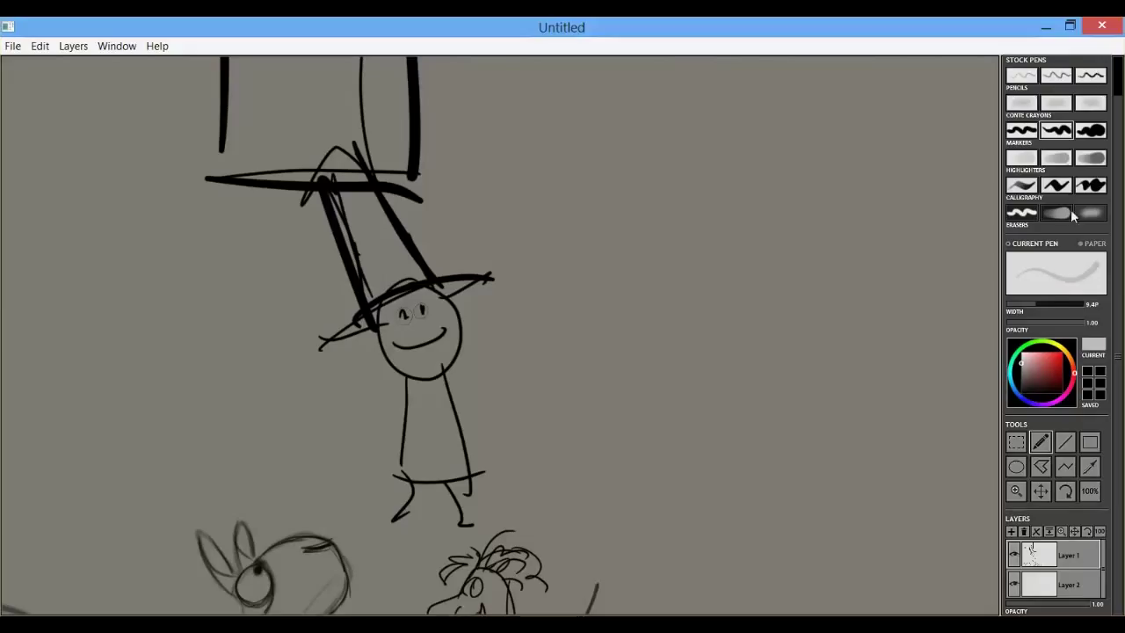
{"action": "left_click", "coordinate": [1059, 159]}
{"action": "mouse_move", "coordinate": [333, 197]}
{"action": "left_mouse_down"}
{"action": "mouse_move", "coordinate": [379, 300]}
{"action": "mouse_move", "coordinate": [386, 220]}
{"action": "mouse_move", "coordinate": [405, 267]}
{"action": "left_mouse_up"}
{"action": "key", "text": "ctrl+z"}
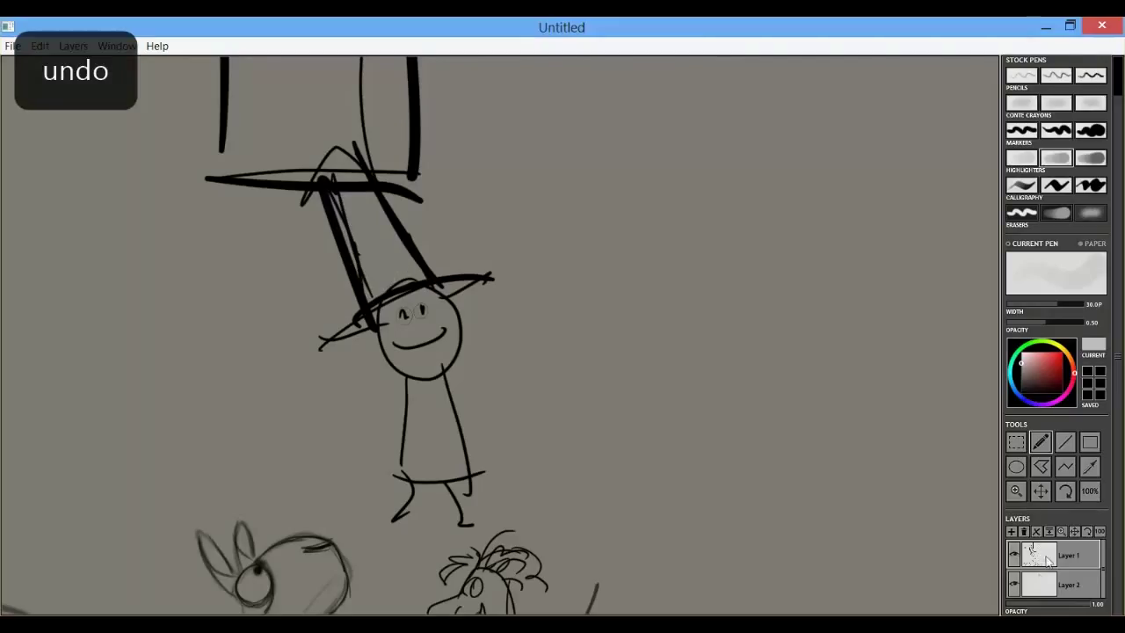
{"action": "left_click", "coordinate": [1046, 582]}
{"action": "mouse_move", "coordinate": [343, 218]}
{"action": "left_mouse_down"}
{"action": "mouse_move", "coordinate": [360, 273]}
{"action": "mouse_move", "coordinate": [396, 263]}
{"action": "mouse_move", "coordinate": [369, 207]}
{"action": "mouse_move", "coordinate": [352, 224]}
{"action": "mouse_move", "coordinate": [445, 385]}
{"action": "mouse_move", "coordinate": [457, 524]}
{"action": "left_mouse_up"}
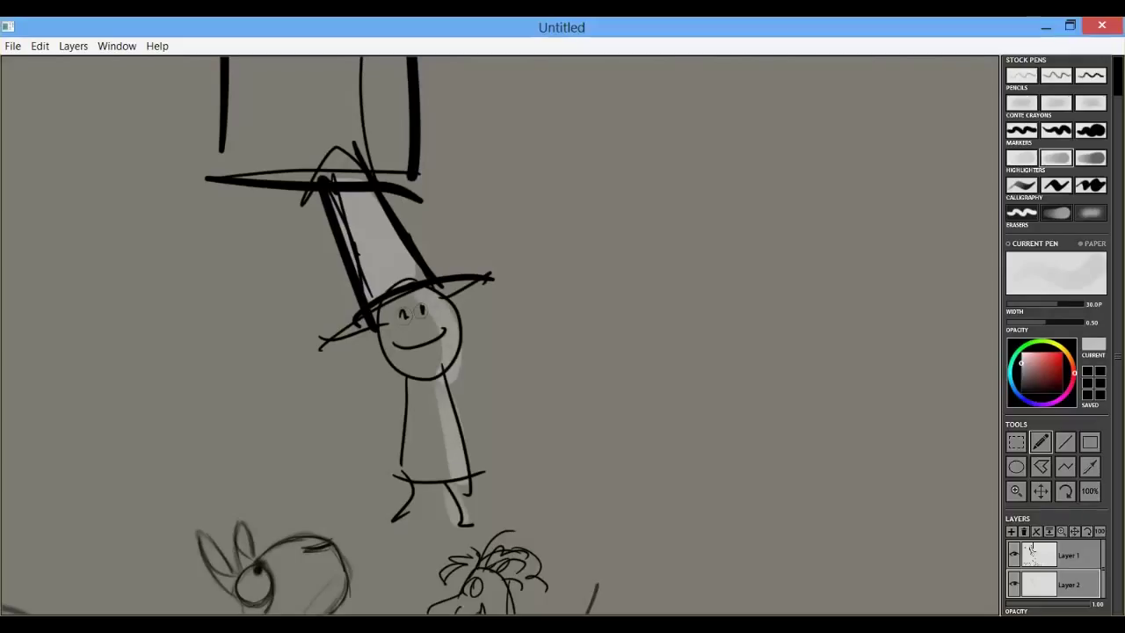
{"action": "mouse_move", "coordinate": [395, 61]}
{"action": "left_mouse_down"}
{"action": "mouse_move", "coordinate": [387, 163]}
{"action": "mouse_move", "coordinate": [401, 211]}
{"action": "left_mouse_up"}
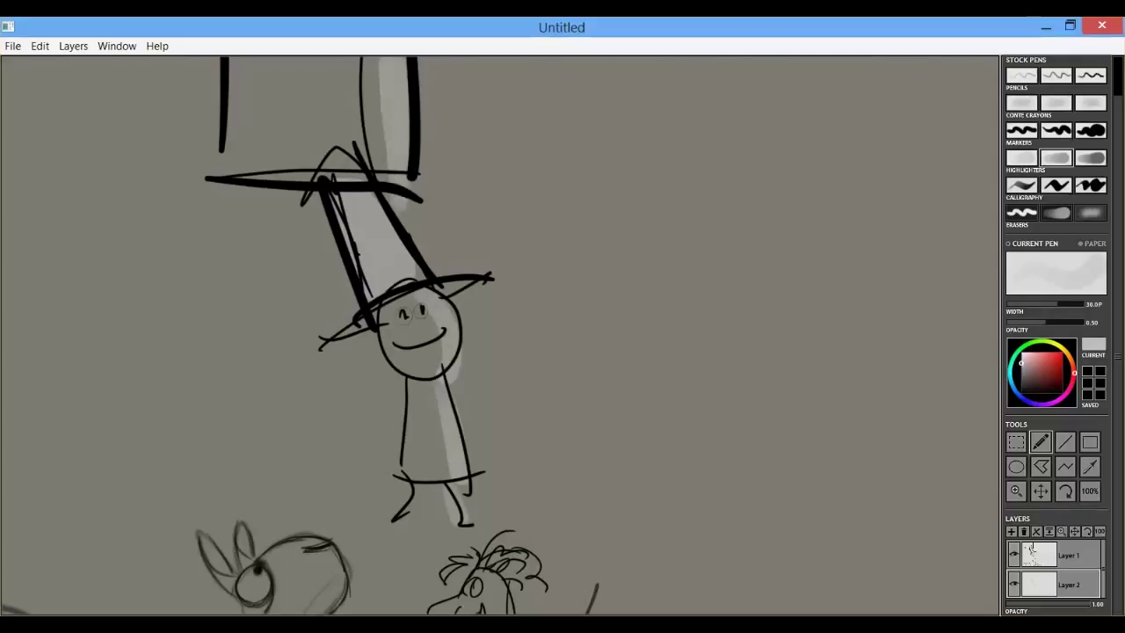
- Paint a ground shadow beneath the figure's feet with the semi-transparent highlighter set to black
{"action": "left_click", "coordinate": [1022, 393]}
{"action": "left_click_drag", "start_coordinate": [321, 521], "coordinate": [466, 527]}
{"action": "key", "text": "ctrl+z"}
{"action": "left_click_drag", "start_coordinate": [343, 531], "coordinate": [471, 524]}
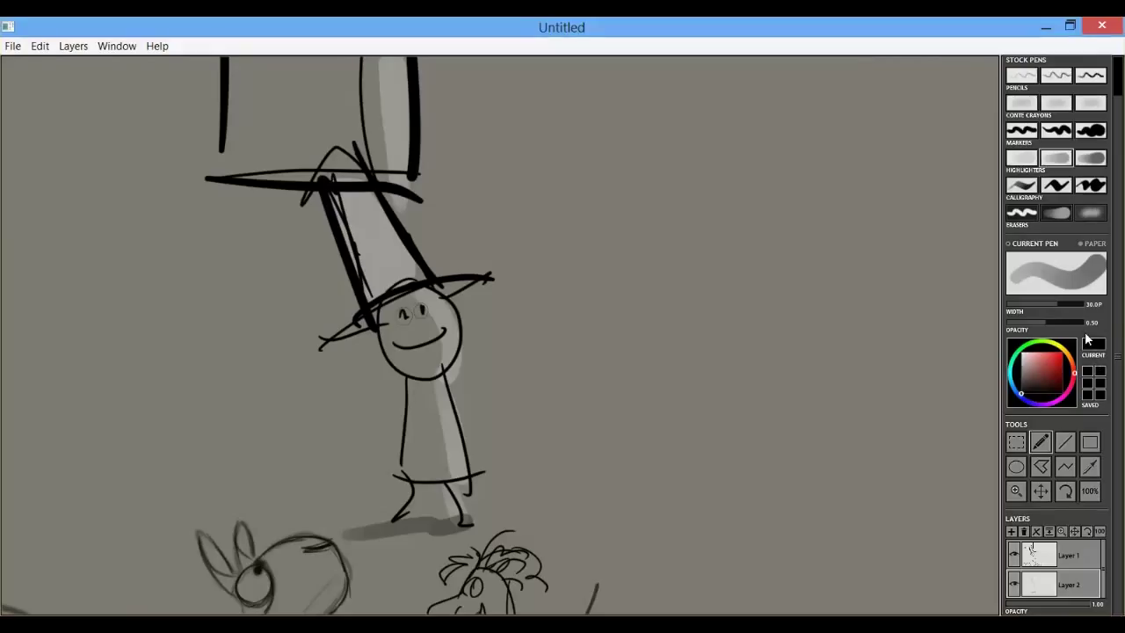
- Fine-tune the brightness of the paper's grey tint
{"action": "left_click", "coordinate": [1090, 243]}
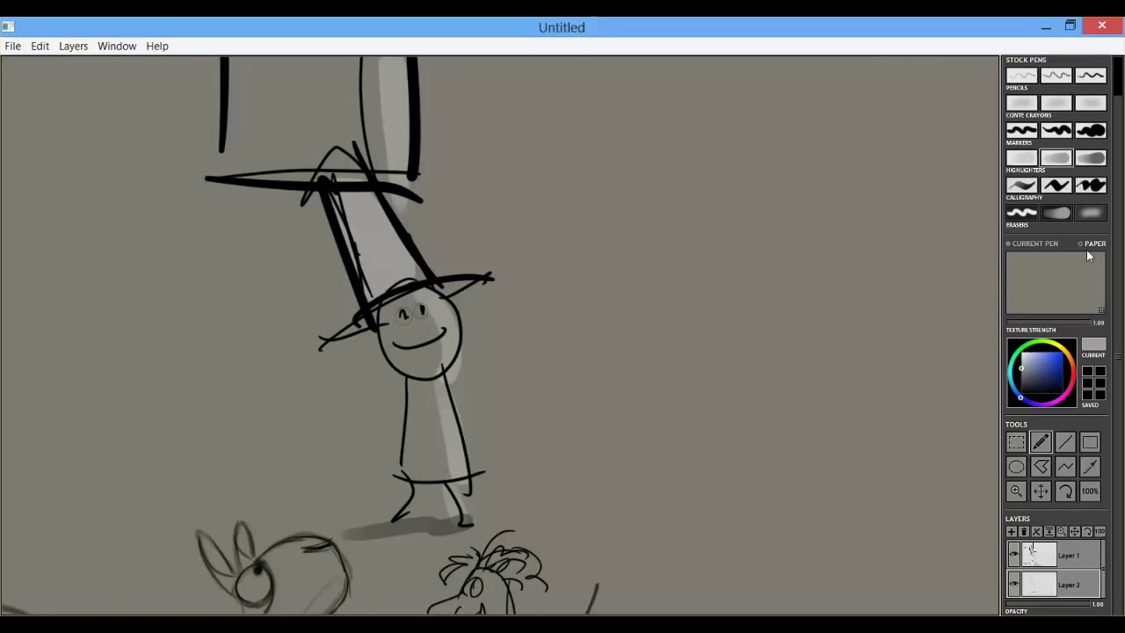
{"action": "left_click", "coordinate": [1016, 369]}
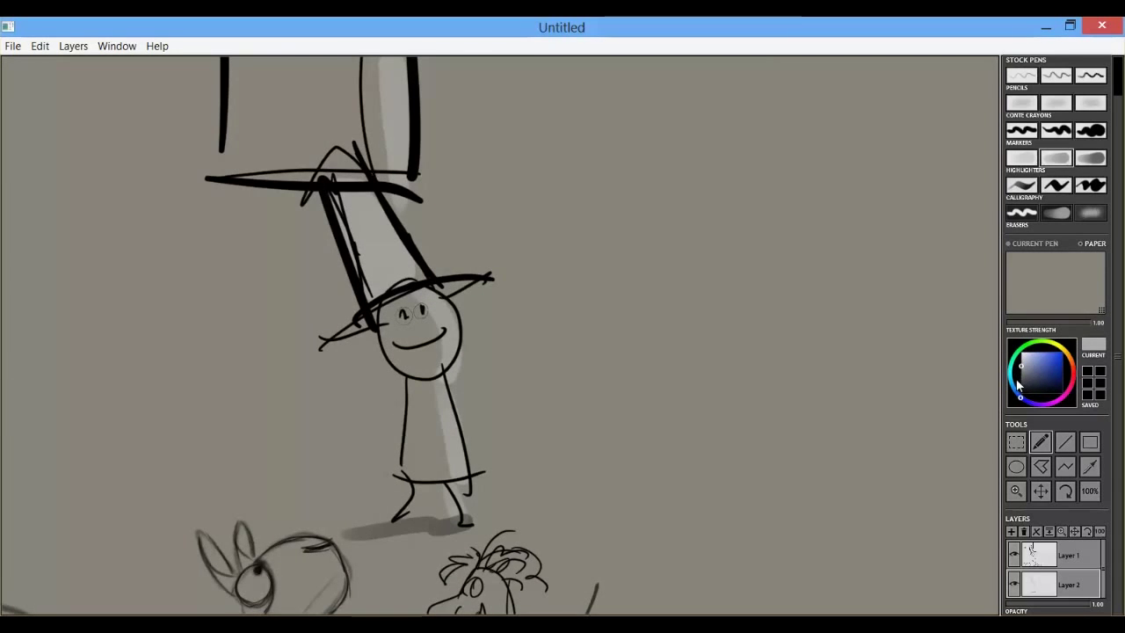
{"action": "left_click", "coordinate": [1020, 380]}
{"action": "left_click", "coordinate": [1018, 371]}
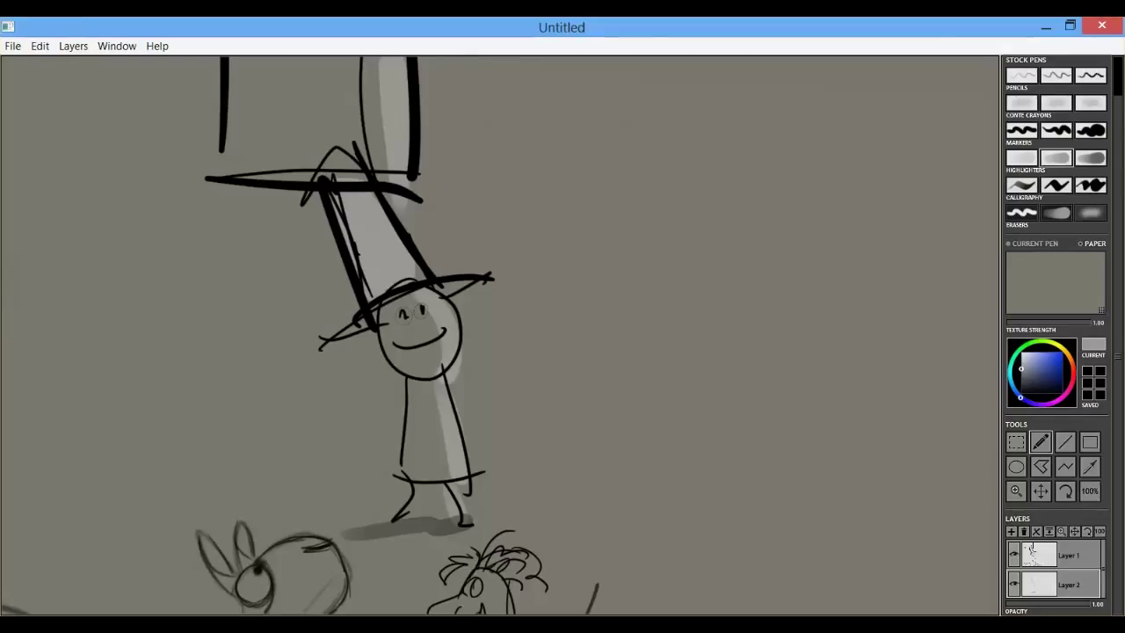
- Open the squirrels.art canvas from the "Chace that tail!" folder
{"action": "left_click", "coordinate": [13, 45]}
{"action": "key", "text": "Left"}
{"action": "key", "text": "Right"}
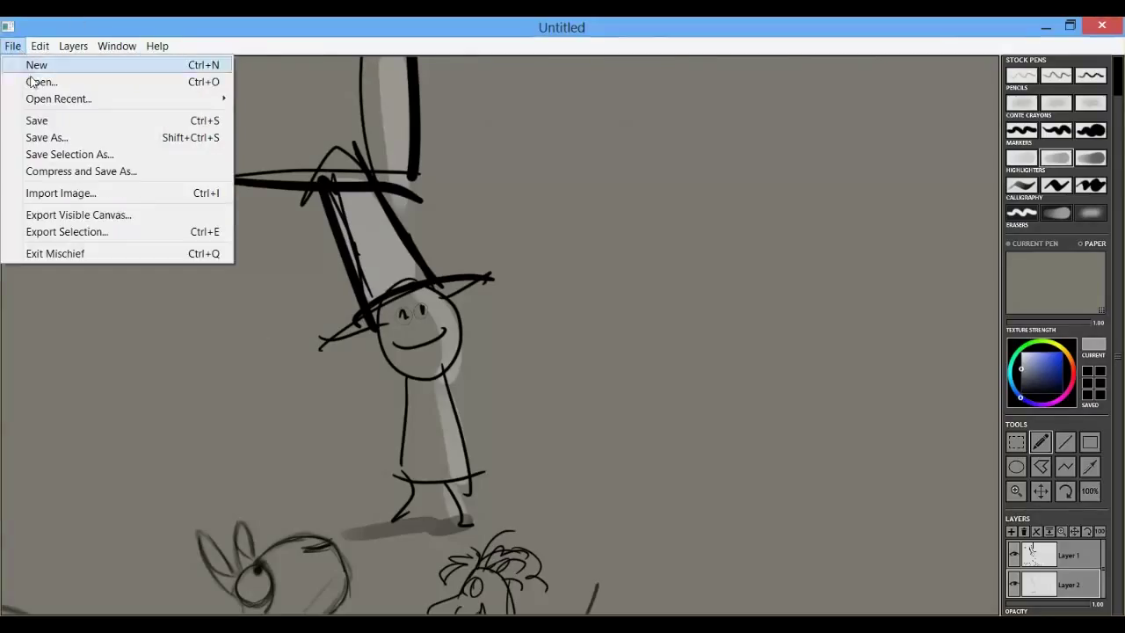
{"action": "left_click", "coordinate": [30, 79]}
{"action": "left_click", "coordinate": [580, 383]}
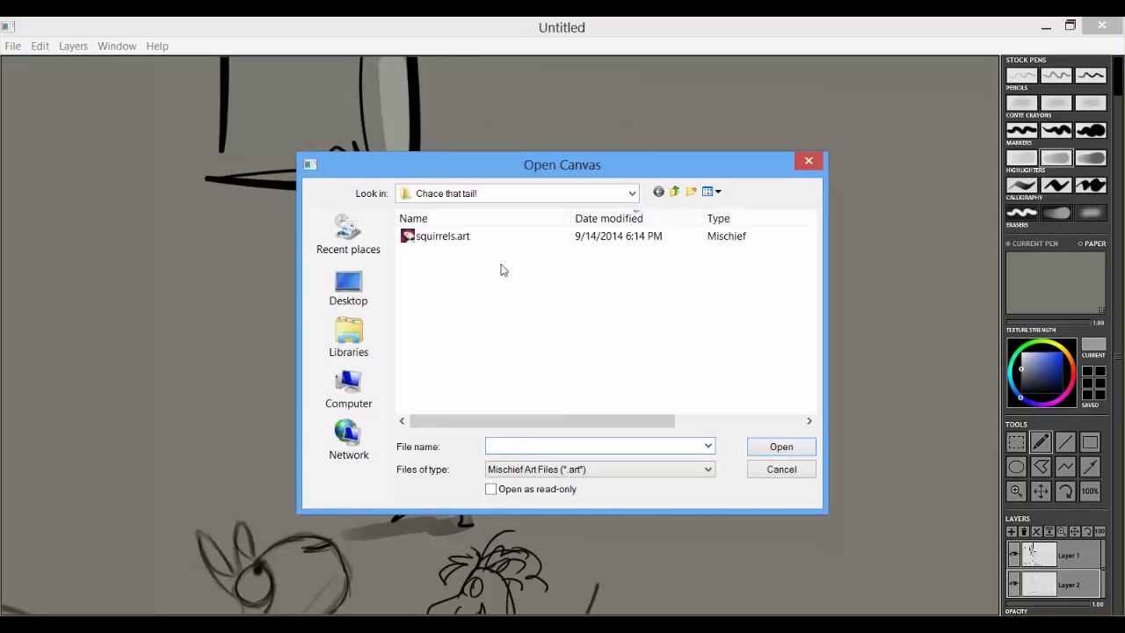
{"action": "left_click", "coordinate": [447, 237]}
{"action": "left_click", "coordinate": [782, 447]}
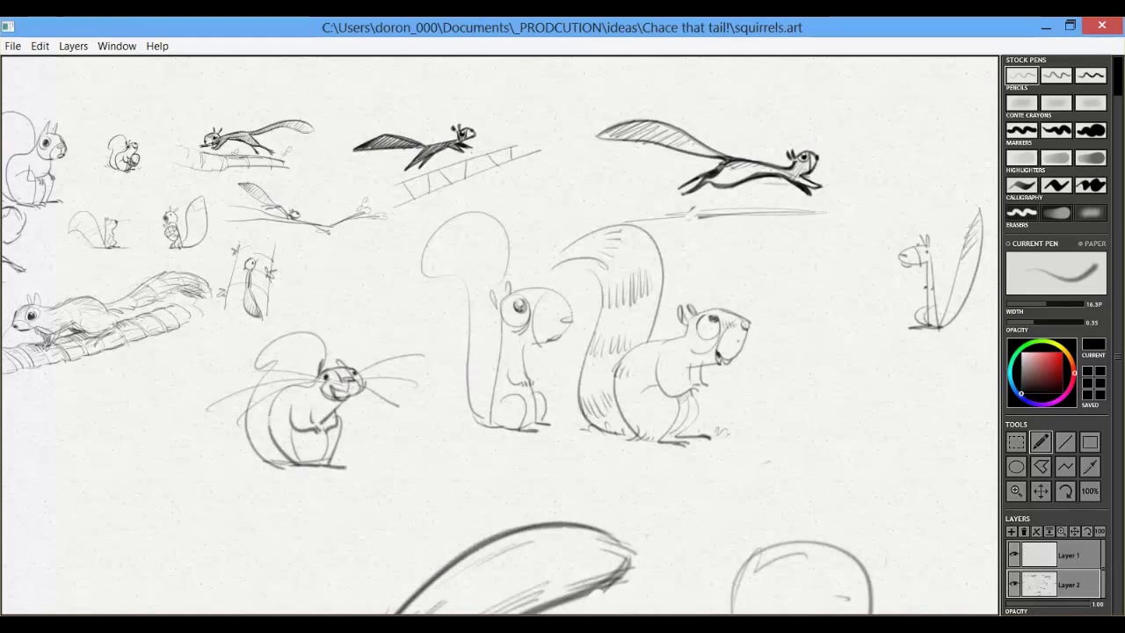
- Examine the squirrel sketches across the canvas, from the small running poses to the larger drawings
{"action": "key", "text": "space"}
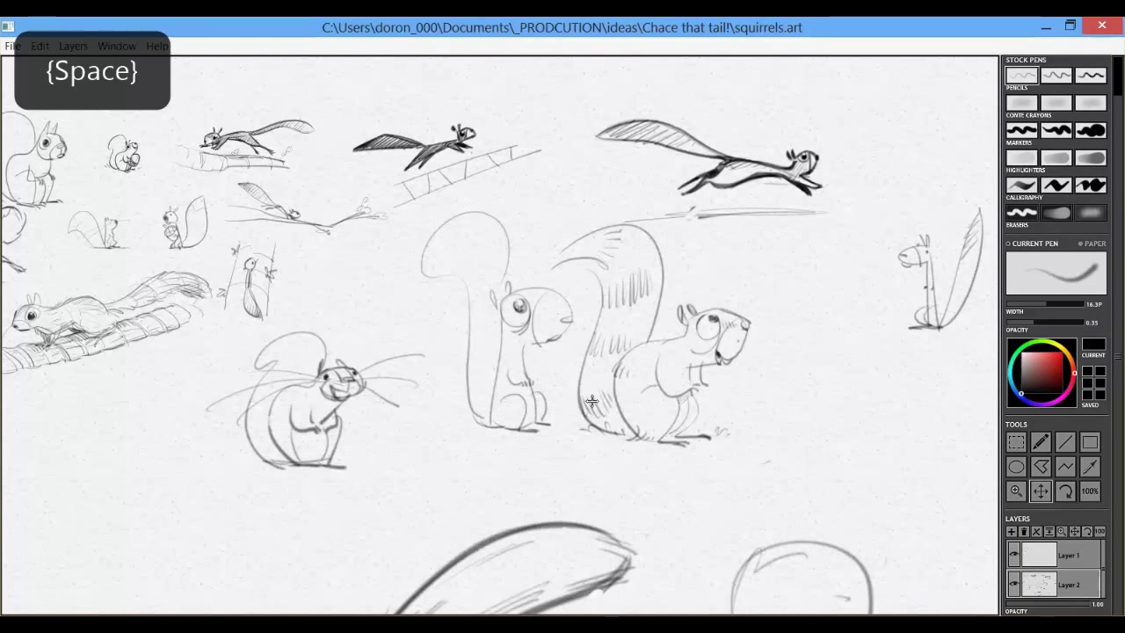
{"action": "left_click_drag", "start_coordinate": [634, 410], "coordinate": [843, 424]}
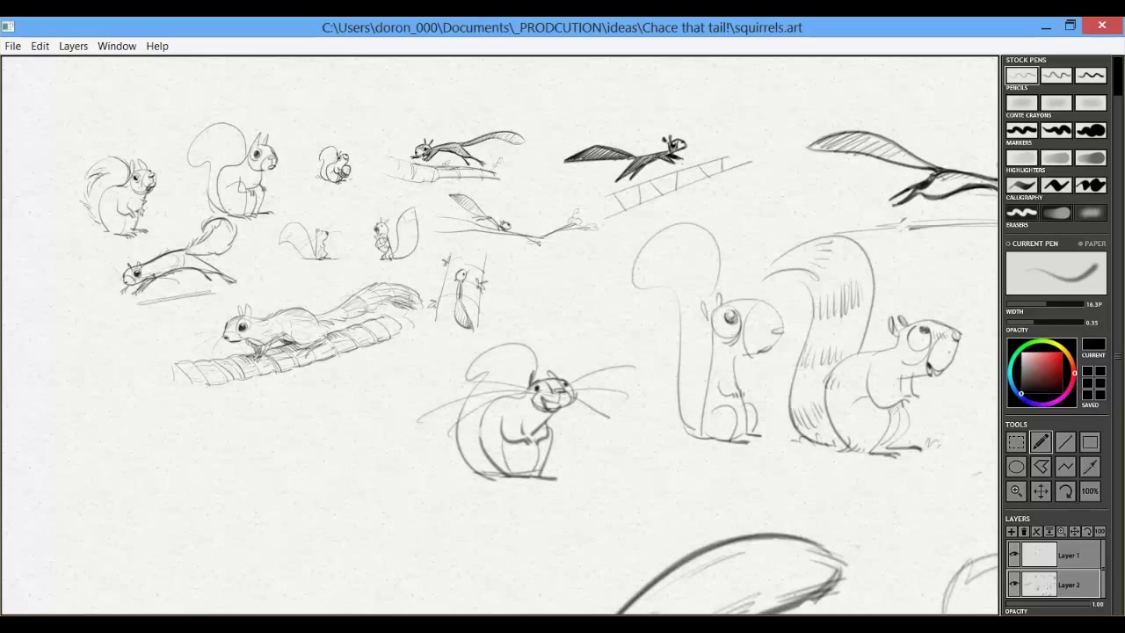
{"action": "key", "text": "z"}
{"action": "left_click_drag", "start_coordinate": [717, 444], "coordinate": [761, 416]}
{"action": "key", "text": "space"}
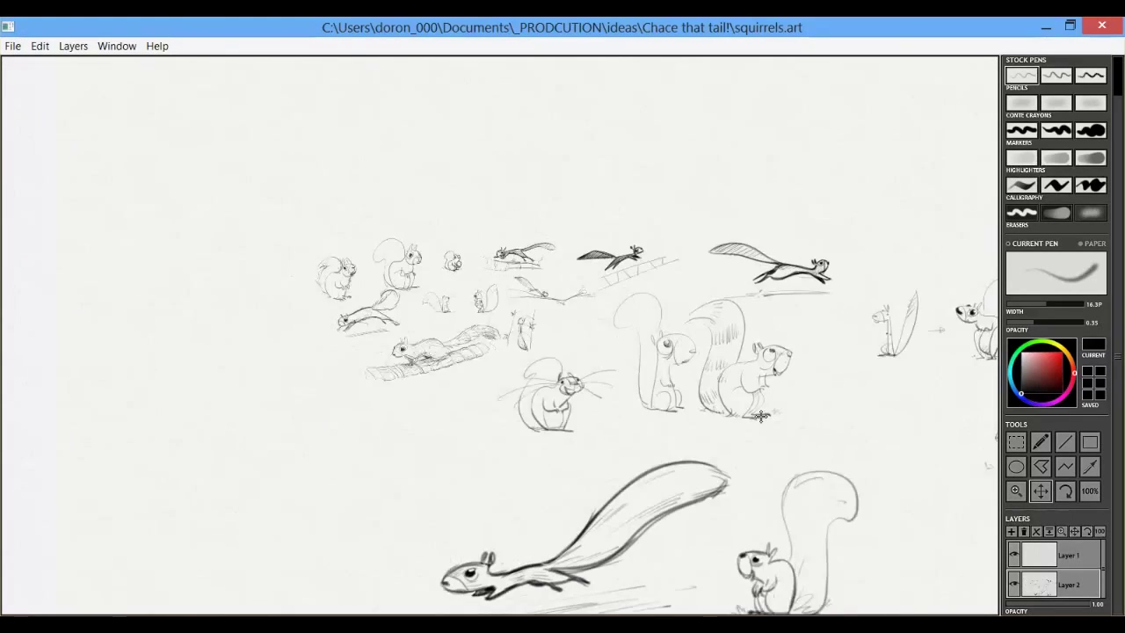
{"action": "key", "text": "space"}
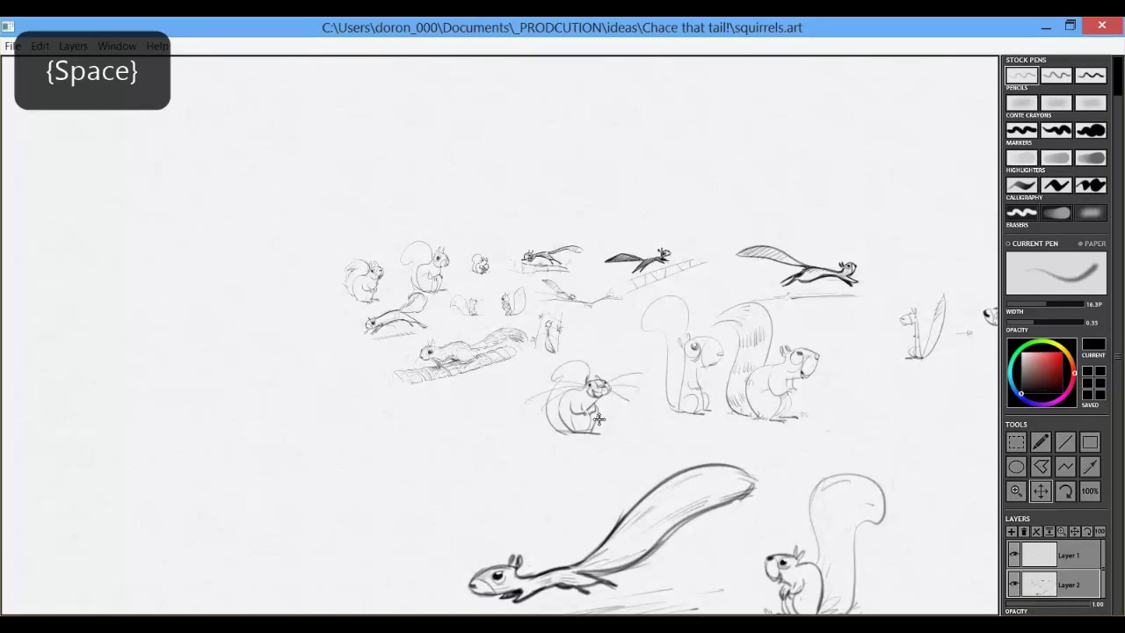
{"action": "left_click_drag", "start_coordinate": [598, 419], "coordinate": [535, 326]}
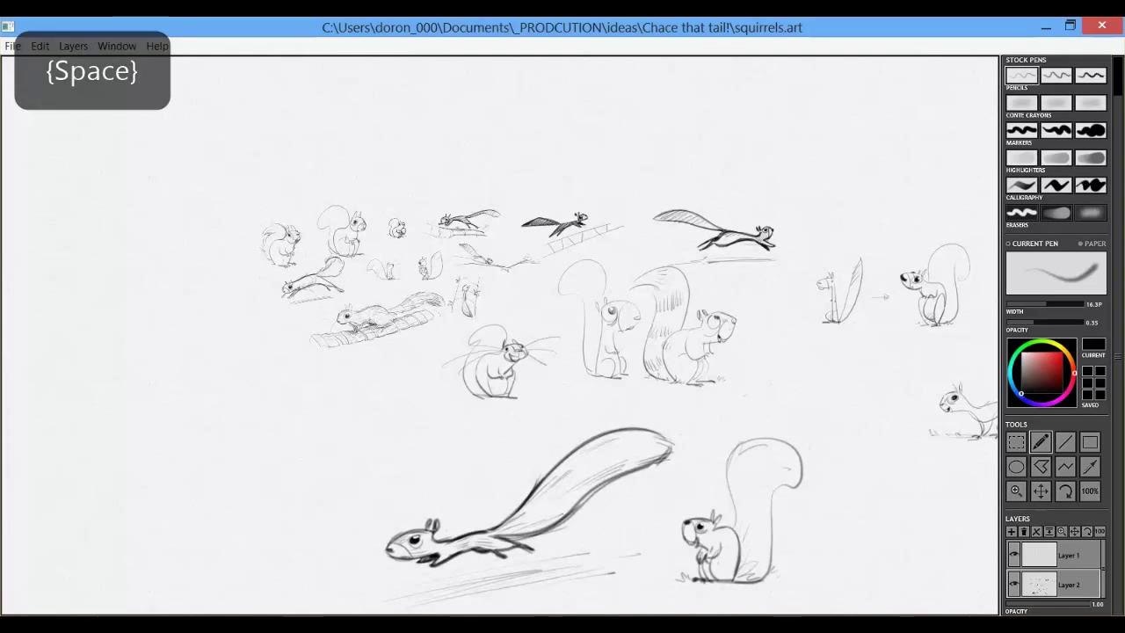
- Examine the small squirrel sketches up close, including the squirrel walking along the ringed log and the one climbing down a trunk
{"action": "key", "text": "space"}
{"action": "key", "text": "ctrl+space"}
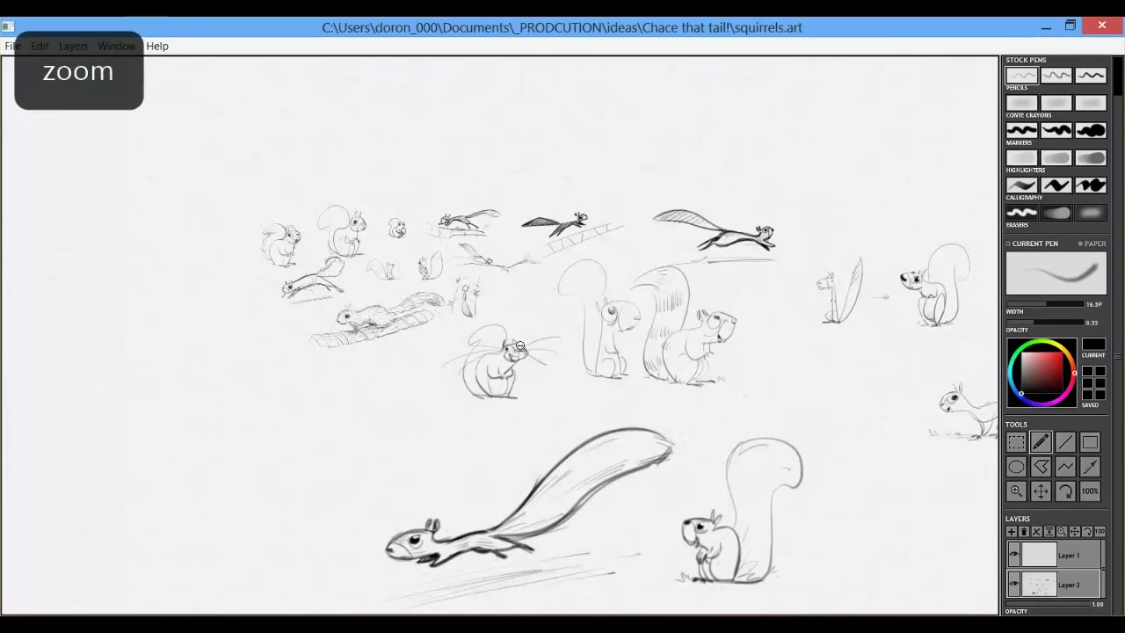
{"action": "left_click_drag", "start_coordinate": [515, 359], "coordinate": [891, 502]}
{"action": "key", "text": "space"}
{"action": "key", "text": "ctrl+space"}
{"action": "left_click_drag", "start_coordinate": [632, 425], "coordinate": [762, 364]}
{"action": "key", "text": "space"}
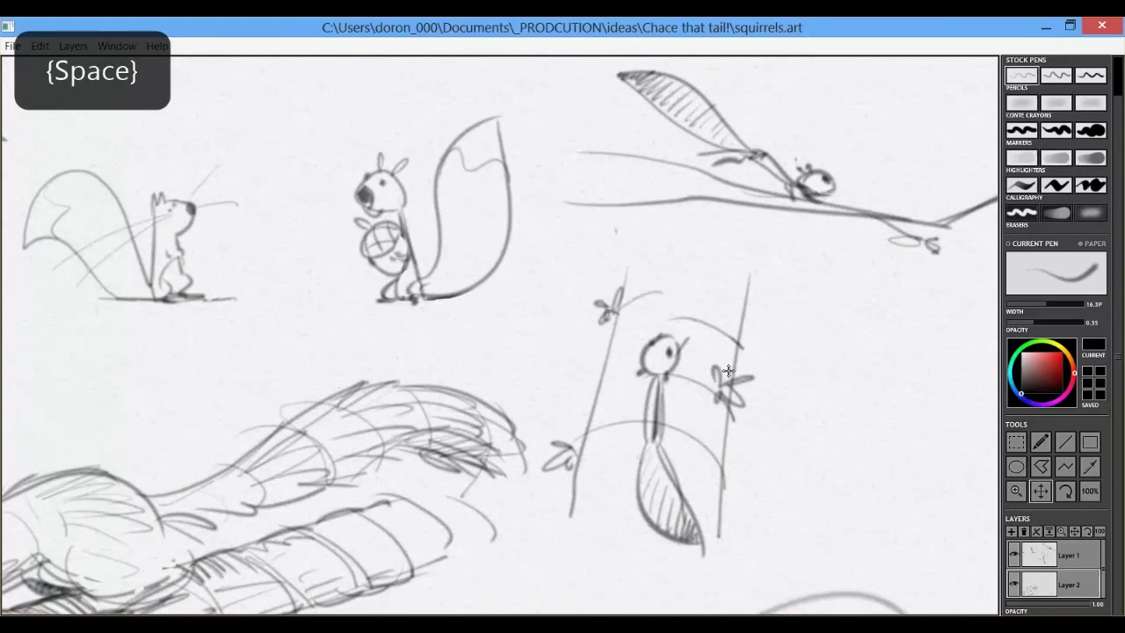
{"action": "mouse_move", "coordinate": [707, 419]}
{"action": "left_mouse_down"}
{"action": "mouse_move", "coordinate": [862, 315]}
{"action": "mouse_move", "coordinate": [814, 344]}
{"action": "mouse_move", "coordinate": [907, 313]}
{"action": "left_mouse_up"}
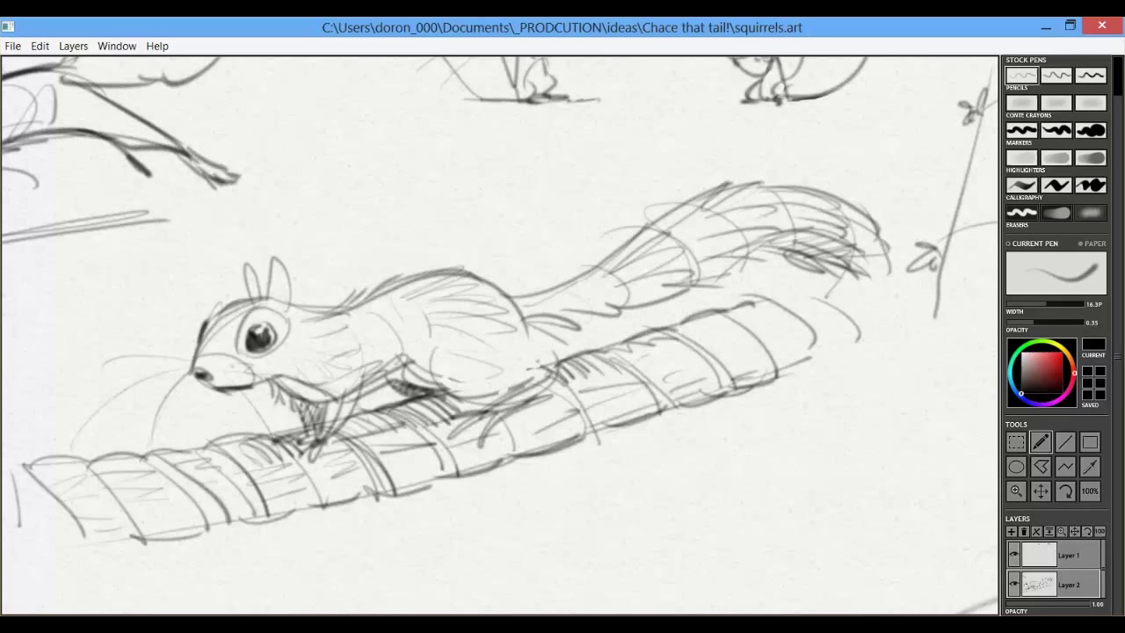
{"action": "key", "text": "space"}
{"action": "left_click_drag", "start_coordinate": [459, 334], "coordinate": [738, 439]}
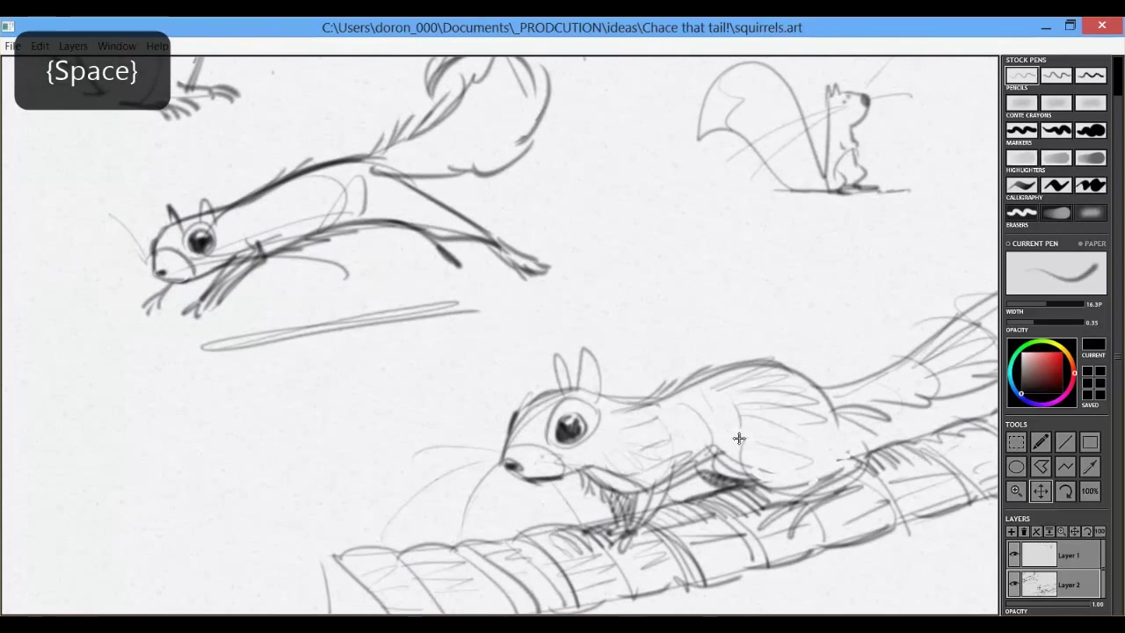
- Examine the row of running squirrel sketches, from the one on the branch to the leaping ones with hatched tails
{"action": "mouse_move", "coordinate": [516, 141]}
{"action": "left_mouse_down"}
{"action": "mouse_move", "coordinate": [587, 420]}
{"action": "mouse_move", "coordinate": [508, 519]}
{"action": "left_mouse_up"}
{"action": "left_click_drag", "start_coordinate": [698, 410], "coordinate": [384, 459]}
{"action": "left_click_drag", "start_coordinate": [595, 444], "coordinate": [231, 495]}
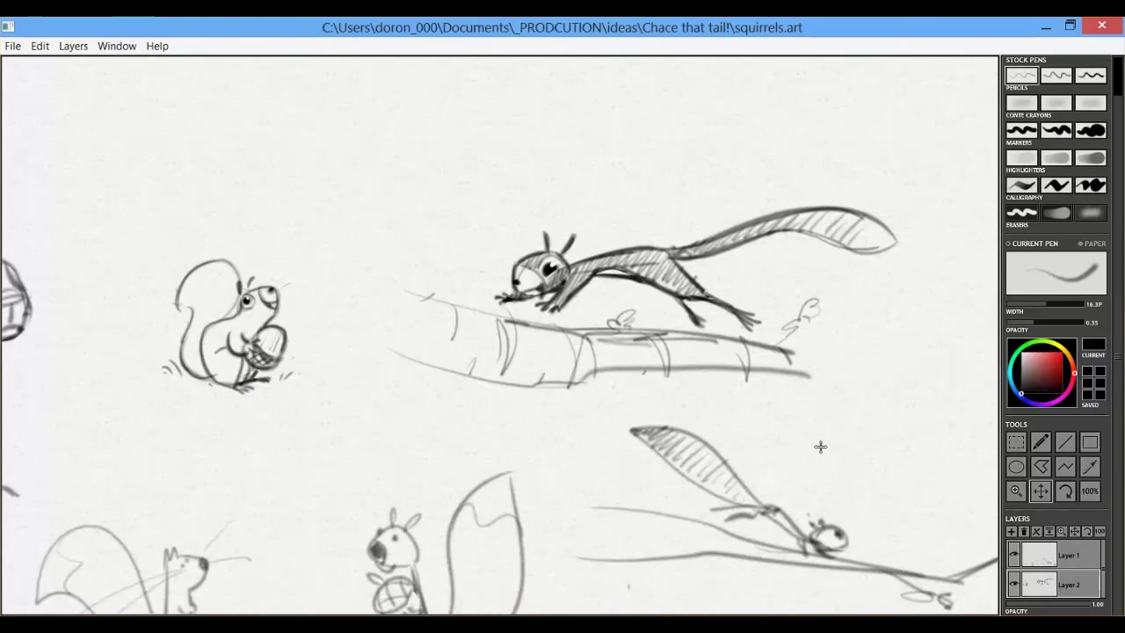
{"action": "left_click_drag", "start_coordinate": [821, 447], "coordinate": [185, 516]}
{"action": "left_click_drag", "start_coordinate": [641, 452], "coordinate": [460, 478]}
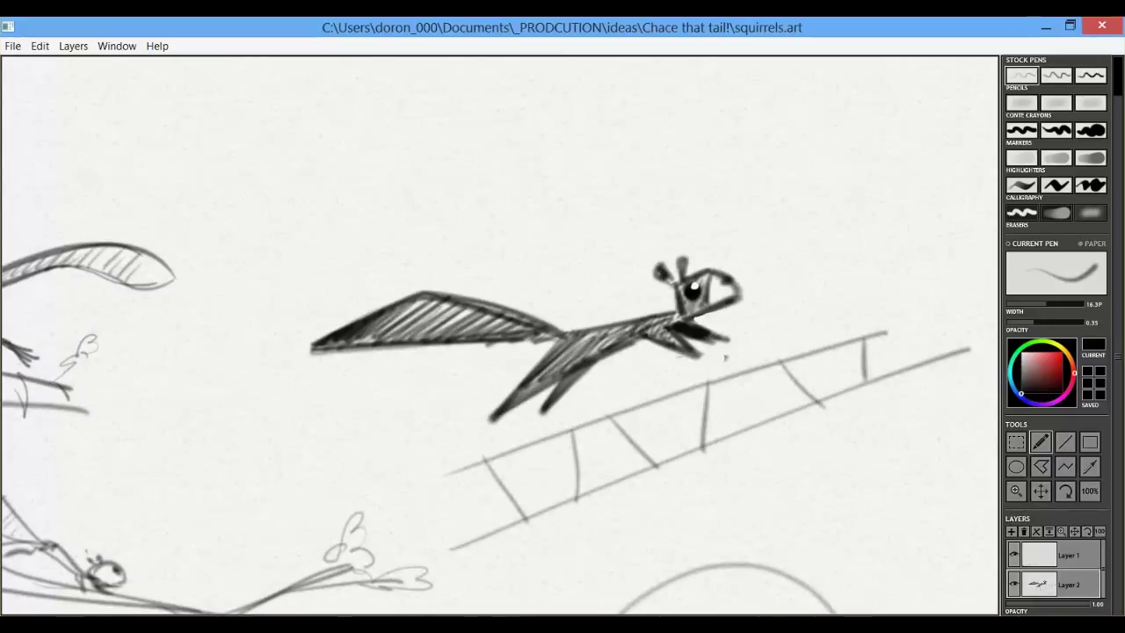
{"action": "key", "text": "space"}
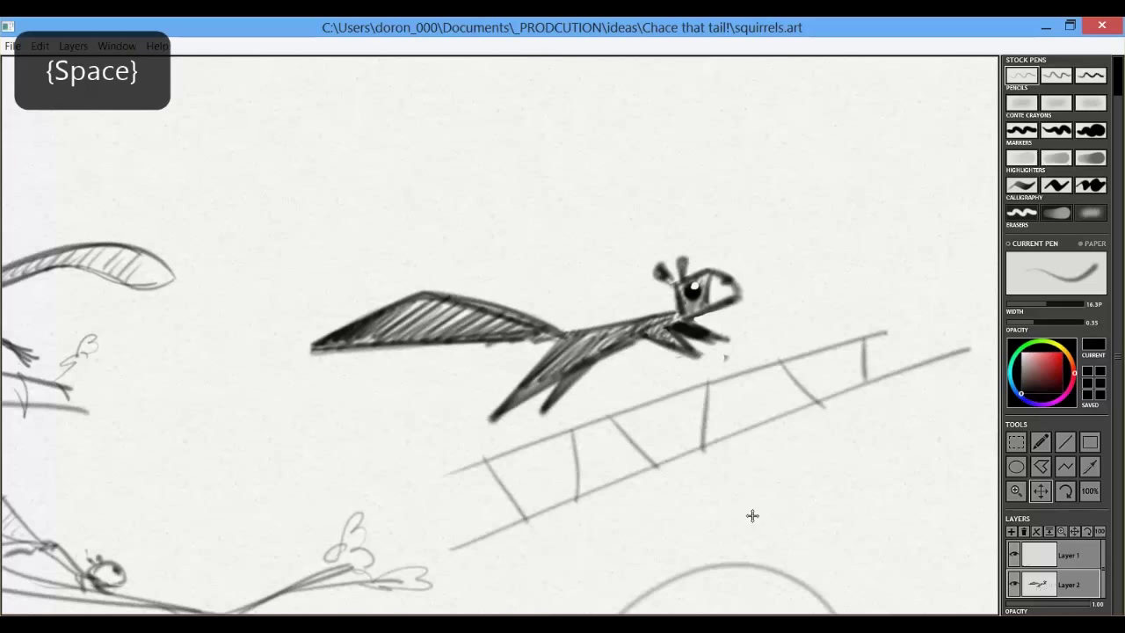
{"action": "left_click_drag", "start_coordinate": [750, 515], "coordinate": [354, 517]}
{"action": "left_click_drag", "start_coordinate": [792, 487], "coordinate": [385, 490]}
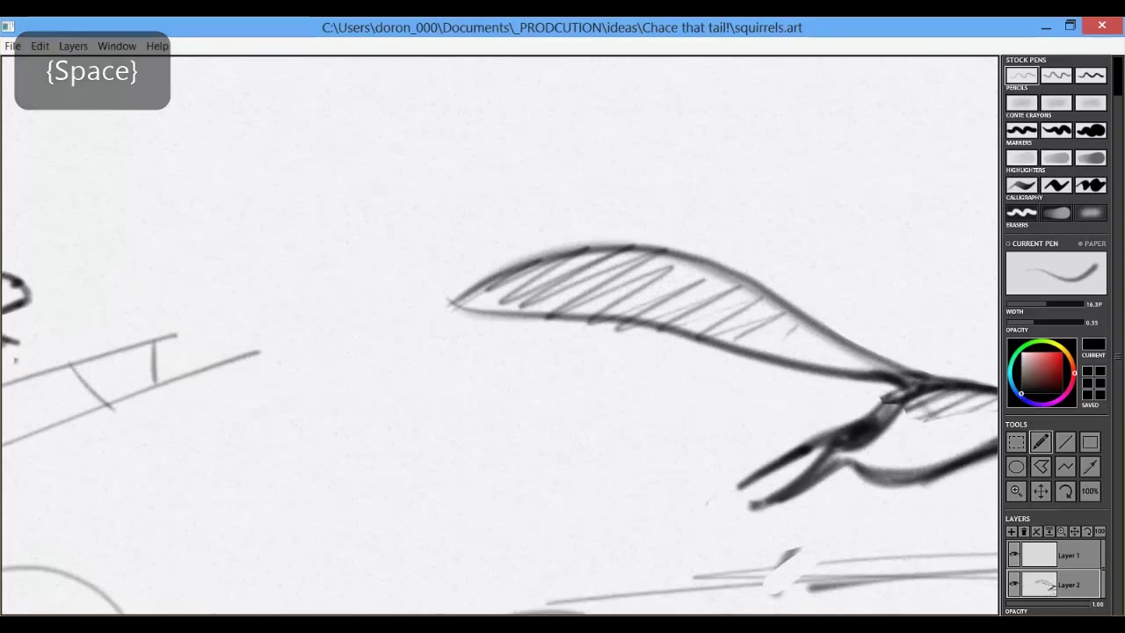
{"action": "key", "text": "ctrl+space"}
{"action": "left_click", "coordinate": [701, 471]}
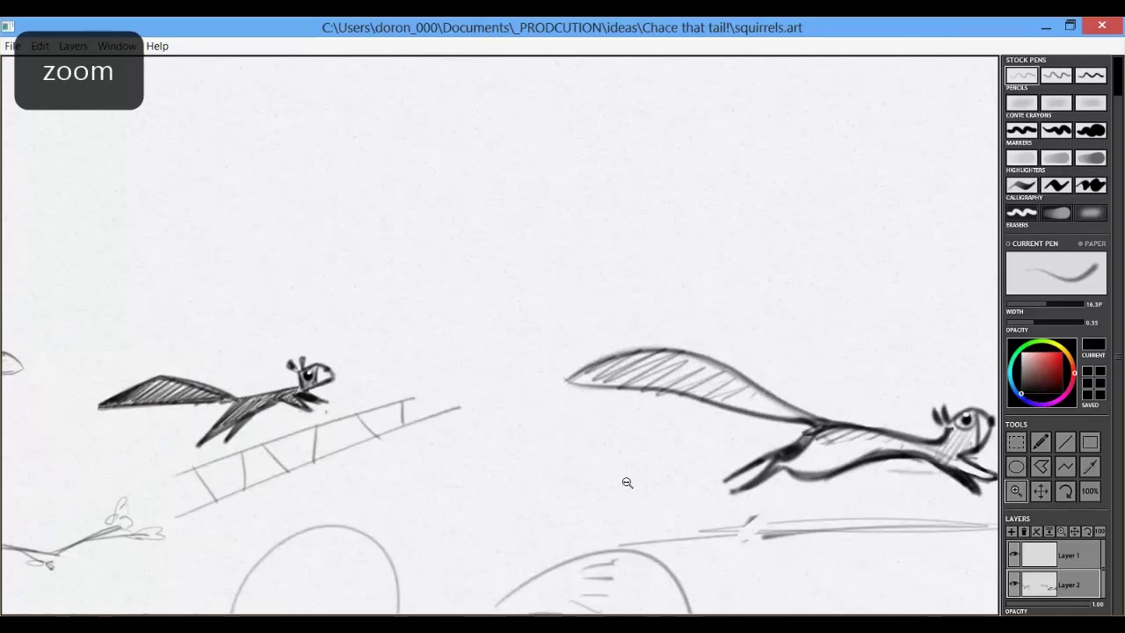
- Examine the seated squirrel designs joined by an arrow and the two long-tailed crouching squirrels beside and below them
{"action": "key", "text": "space"}
{"action": "left_click_drag", "start_coordinate": [759, 497], "coordinate": [571, 547]}
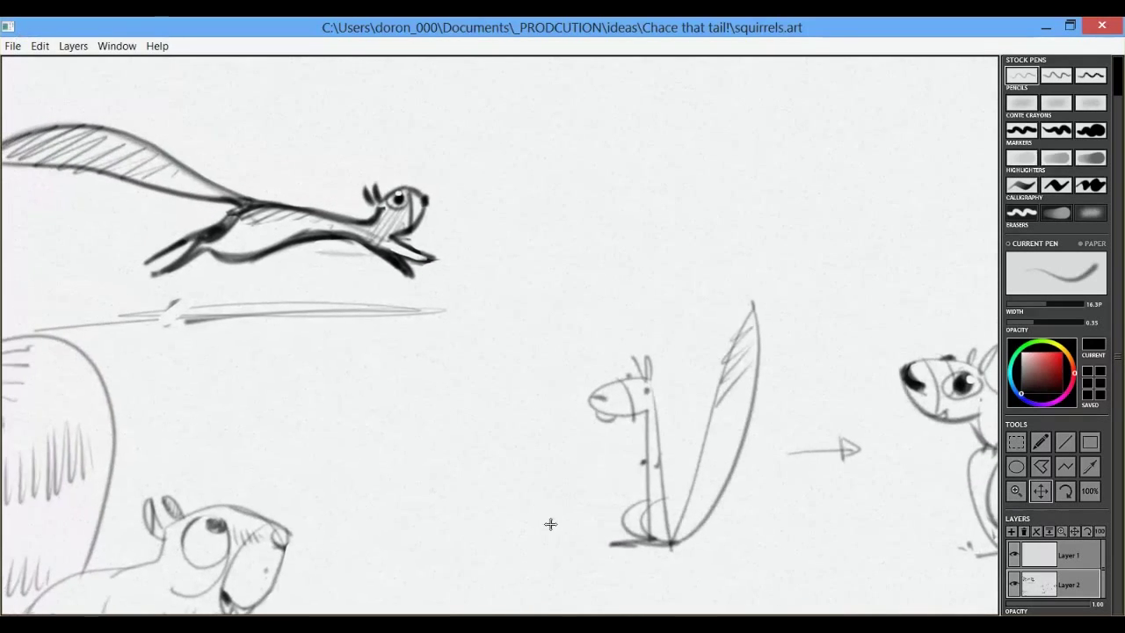
{"action": "key", "text": "space"}
{"action": "left_click_drag", "start_coordinate": [783, 520], "coordinate": [409, 448]}
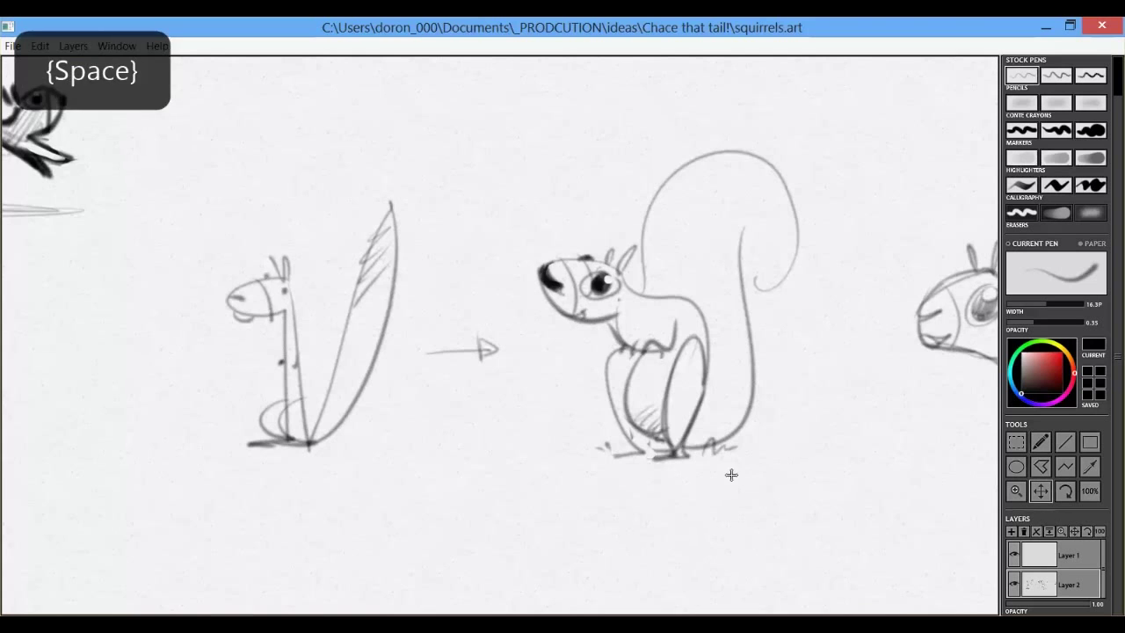
{"action": "left_click_drag", "start_coordinate": [730, 472], "coordinate": [339, 460]}
{"action": "left_click_drag", "start_coordinate": [791, 536], "coordinate": [459, 490]}
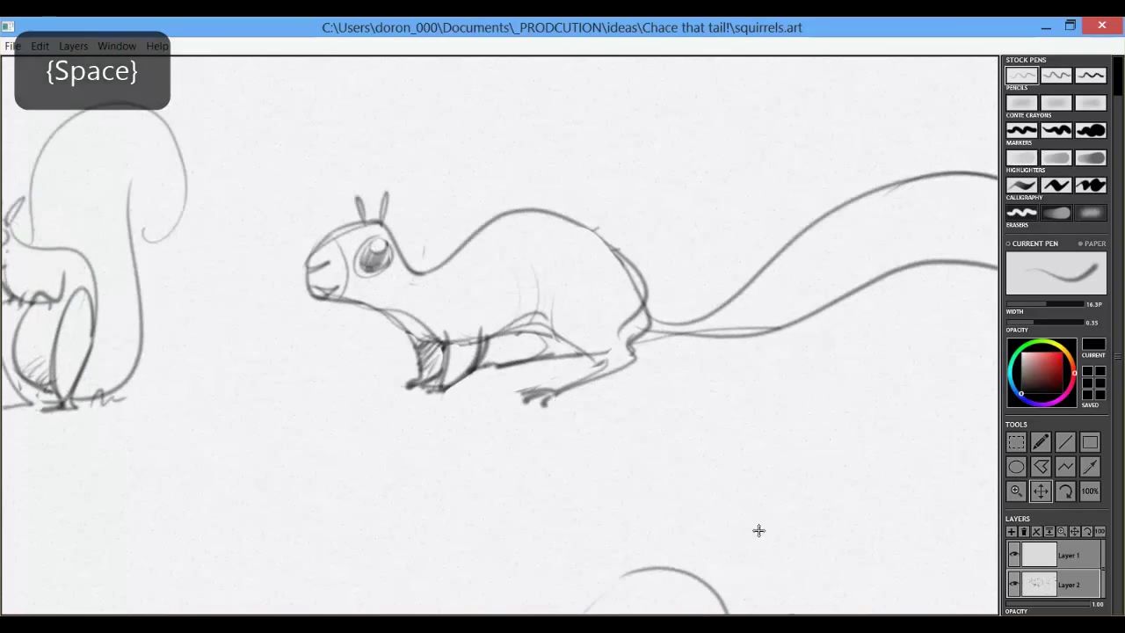
{"action": "mouse_move", "coordinate": [756, 530]}
{"action": "left_mouse_down"}
{"action": "mouse_move", "coordinate": [623, 517]}
{"action": "mouse_move", "coordinate": [633, 291]}
{"action": "left_mouse_up"}
{"action": "mouse_move", "coordinate": [644, 573]}
{"action": "left_mouse_down"}
{"action": "mouse_move", "coordinate": [671, 467]}
{"action": "mouse_move", "coordinate": [324, 469]}
{"action": "mouse_move", "coordinate": [759, 462]}
{"action": "mouse_move", "coordinate": [668, 468]}
{"action": "mouse_move", "coordinate": [867, 393]}
{"action": "left_mouse_up"}
{"action": "key", "text": "alt+space"}
{"action": "key", "text": "space"}
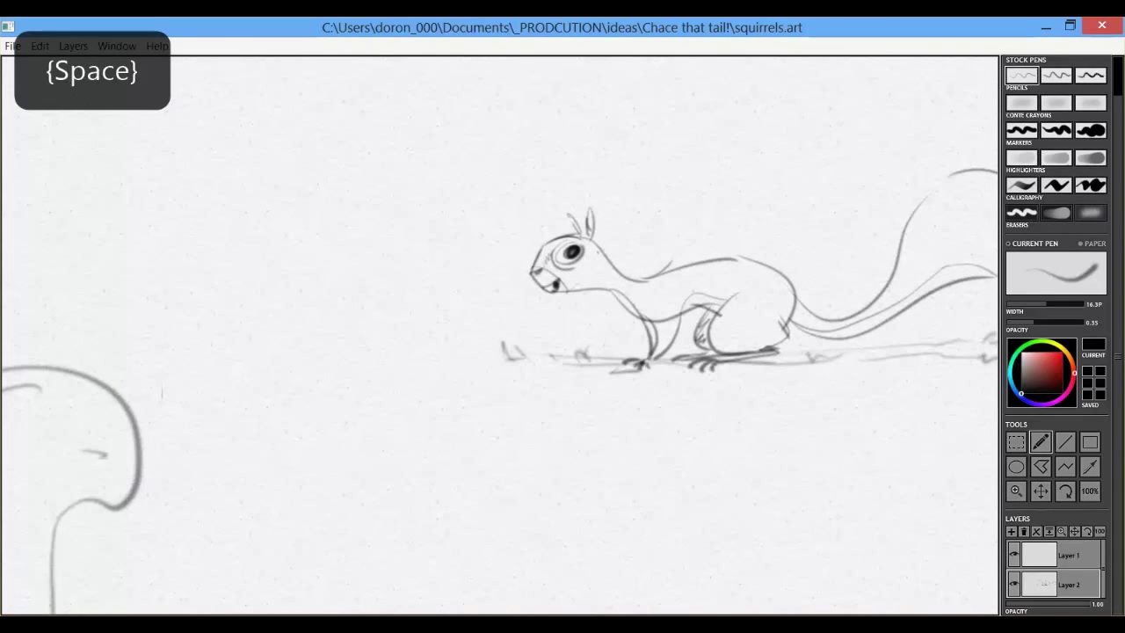
{"action": "key", "text": "alt+space"}
{"action": "left_click_drag", "start_coordinate": [689, 444], "coordinate": [648, 445]}
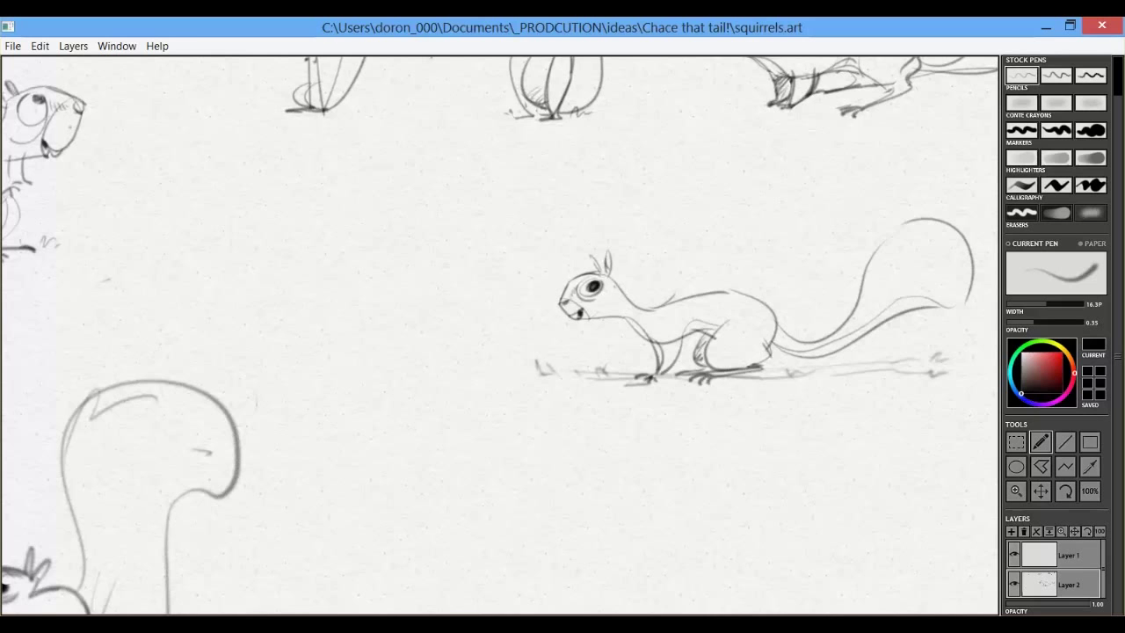
- Inspect the large running squirrel and the seated one beside it, and review the whole sheet of squirrel sketches at once
{"action": "key", "text": "space"}
{"action": "left_click_drag", "start_coordinate": [629, 404], "coordinate": [951, 413]}
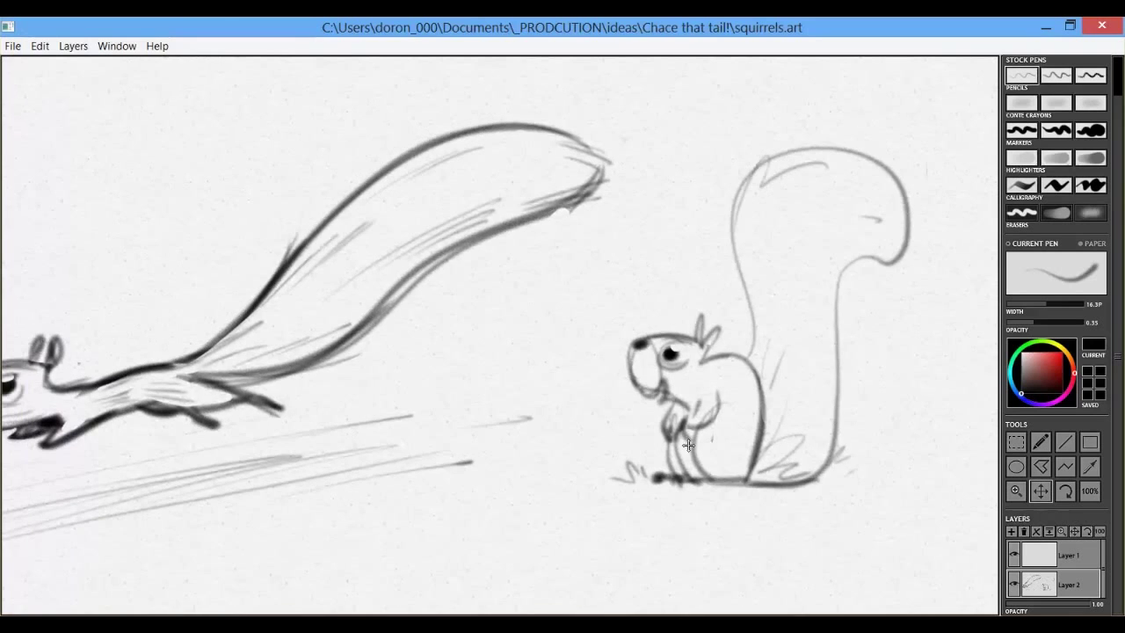
{"action": "left_click_drag", "start_coordinate": [685, 445], "coordinate": [942, 453]}
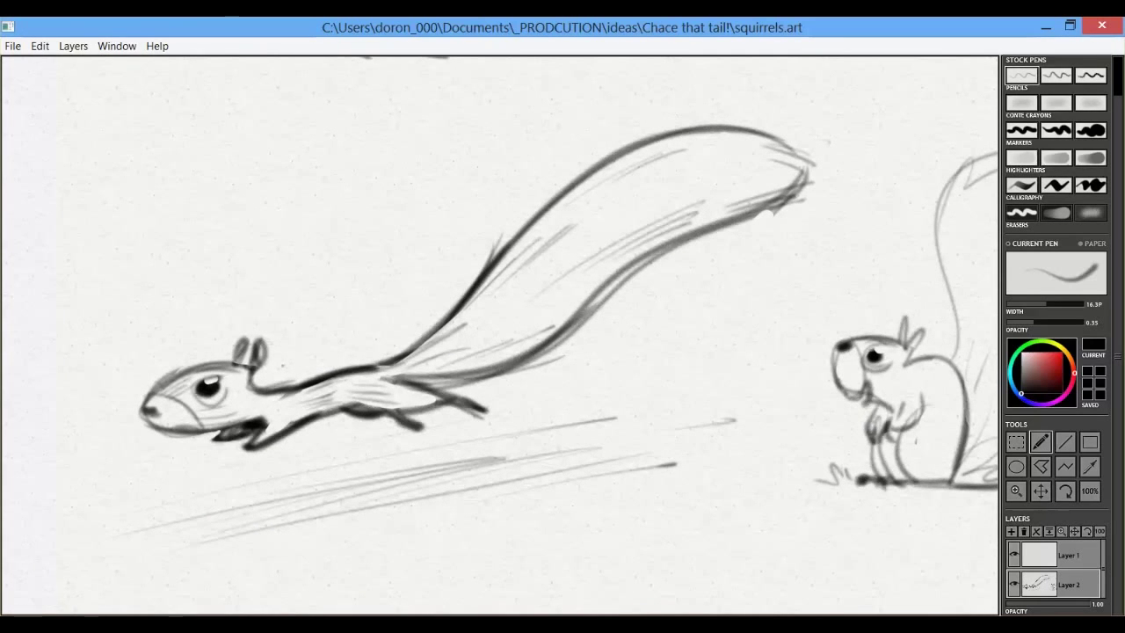
{"action": "scroll", "coordinate": [589, 439], "scroll_direction": "down", "scroll_amount": 5}
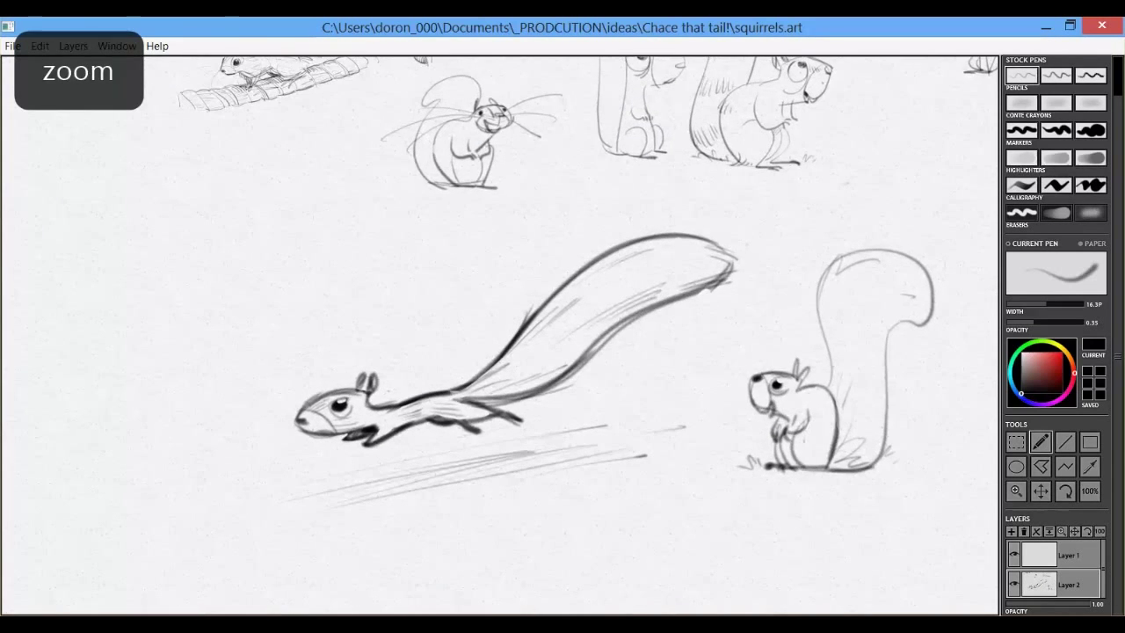
{"action": "scroll", "coordinate": [589, 431], "scroll_direction": "down", "scroll_amount": 5}
{"action": "key", "text": "space"}
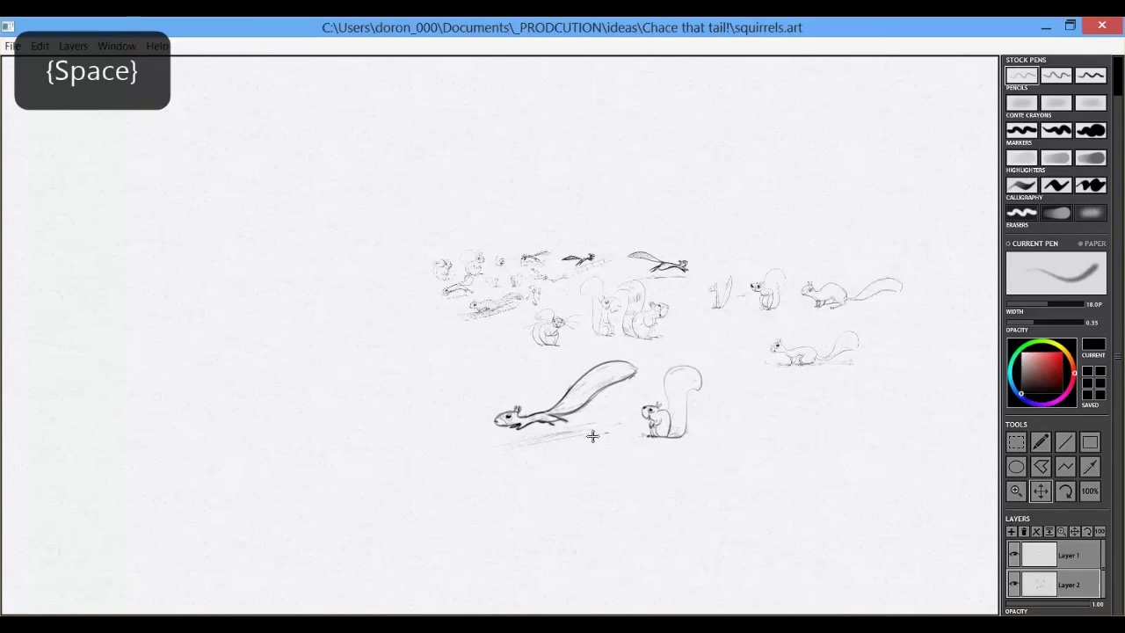
{"action": "left_click_drag", "start_coordinate": [593, 436], "coordinate": [522, 439]}
{"action": "scroll", "coordinate": [665, 444], "scroll_direction": "up", "scroll_amount": 4}
{"action": "key", "text": "space"}
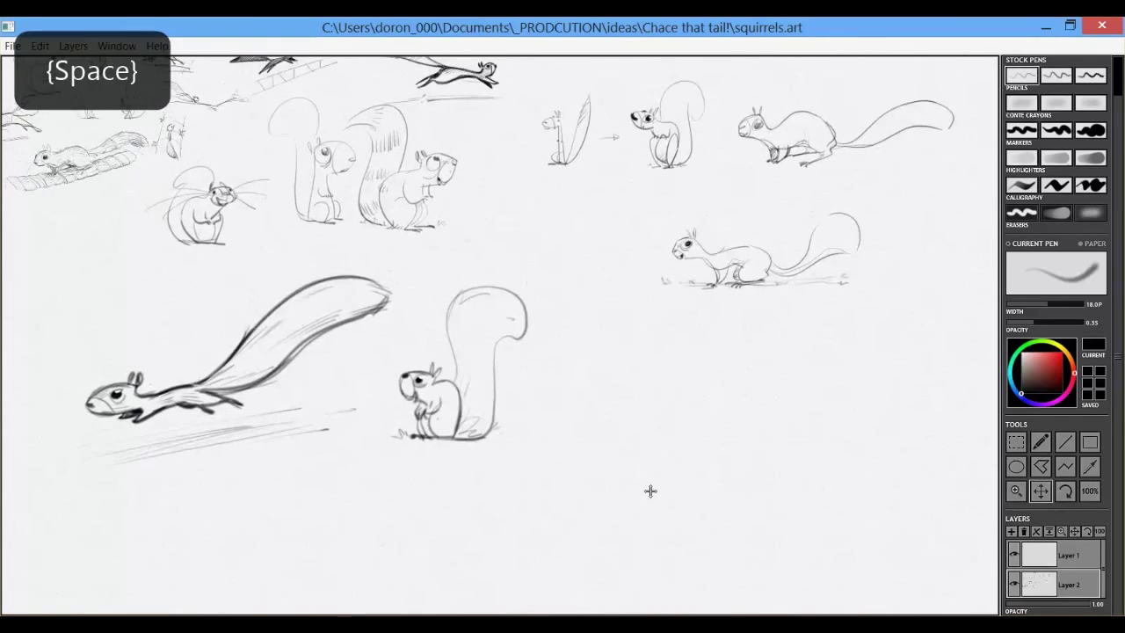
{"action": "left_click_drag", "start_coordinate": [651, 491], "coordinate": [666, 581]}
{"action": "scroll", "coordinate": [650, 510], "scroll_direction": "down", "scroll_amount": 1}
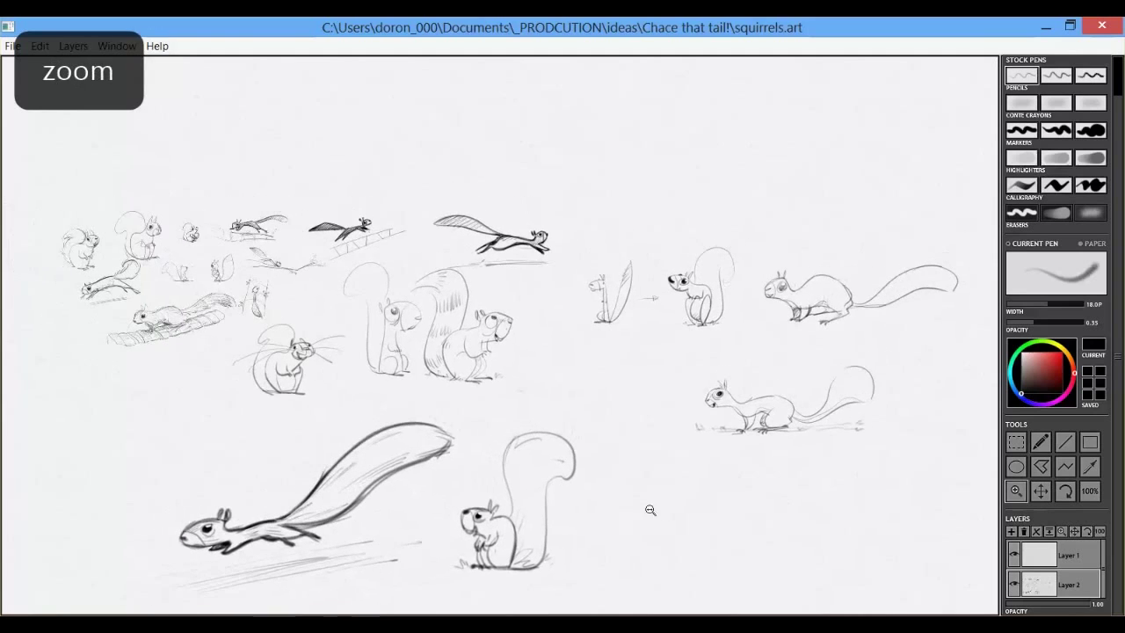
{"action": "key", "text": "space"}
{"action": "left_click_drag", "start_coordinate": [643, 485], "coordinate": [642, 456]}
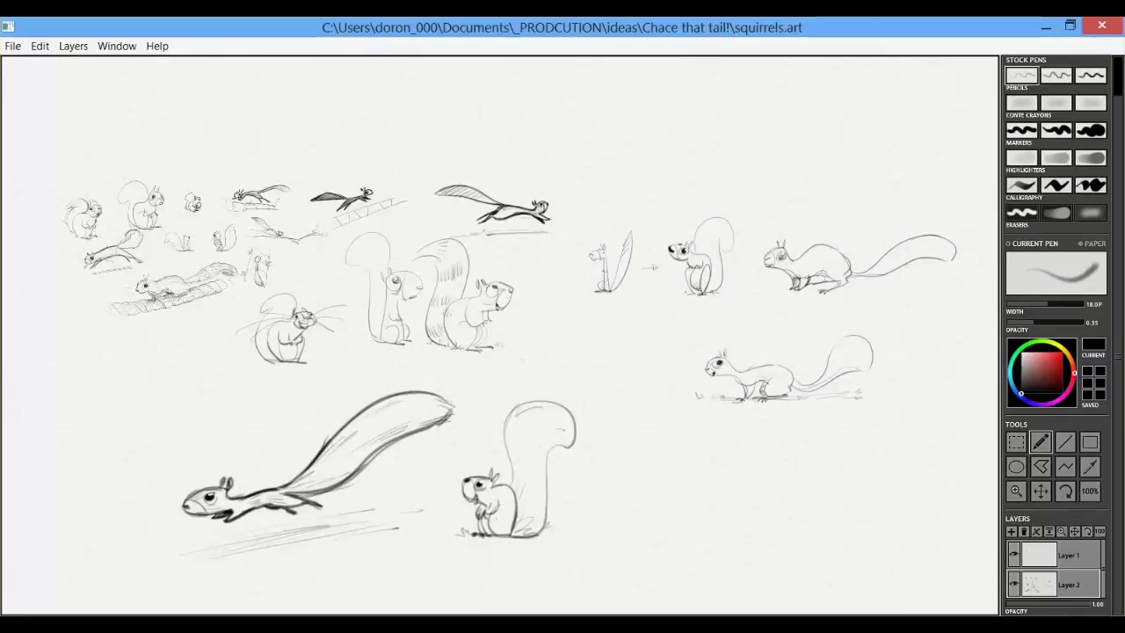
- Try sketching two pencil circles and a short stroke in the empty area above the seated squirrel designs
{"action": "mouse_move", "coordinate": [655, 141]}
{"action": "left_mouse_down"}
{"action": "mouse_move", "coordinate": [641, 173]}
{"action": "mouse_move", "coordinate": [629, 162]}
{"action": "mouse_move", "coordinate": [651, 132]}
{"action": "left_mouse_up"}
{"action": "mouse_move", "coordinate": [720, 133]}
{"action": "left_mouse_down"}
{"action": "mouse_move", "coordinate": [699, 151]}
{"action": "mouse_move", "coordinate": [710, 137]}
{"action": "left_mouse_up"}
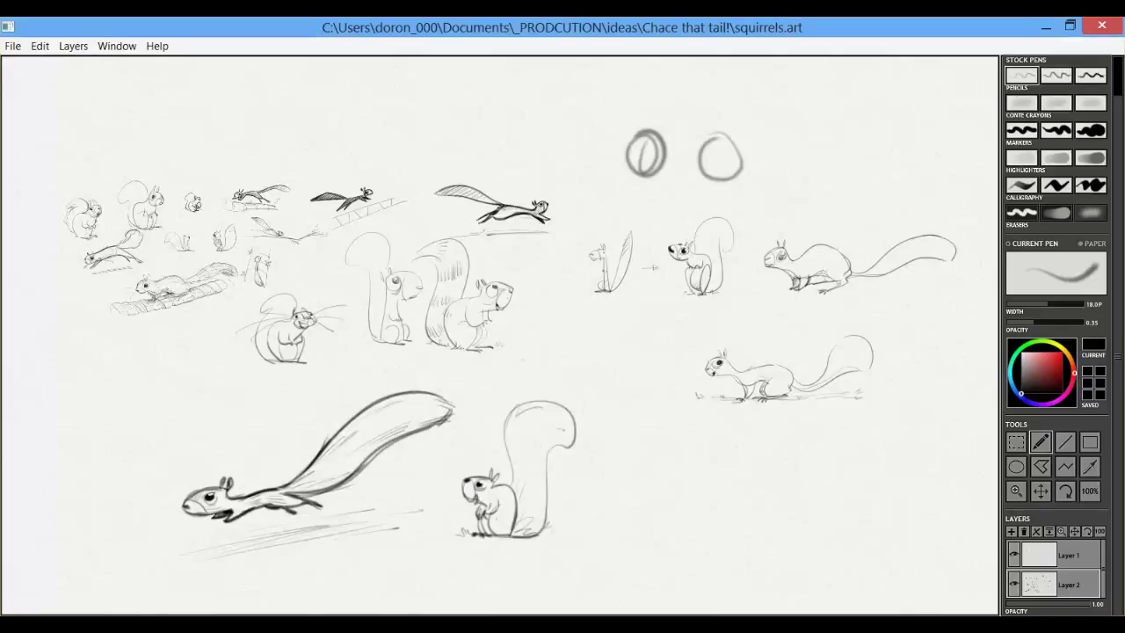
{"action": "left_click_drag", "start_coordinate": [783, 146], "coordinate": [799, 141]}
- Undo the test circles and the short stroke above the squirrels
{"action": "key", "text": "ctrl+z"}
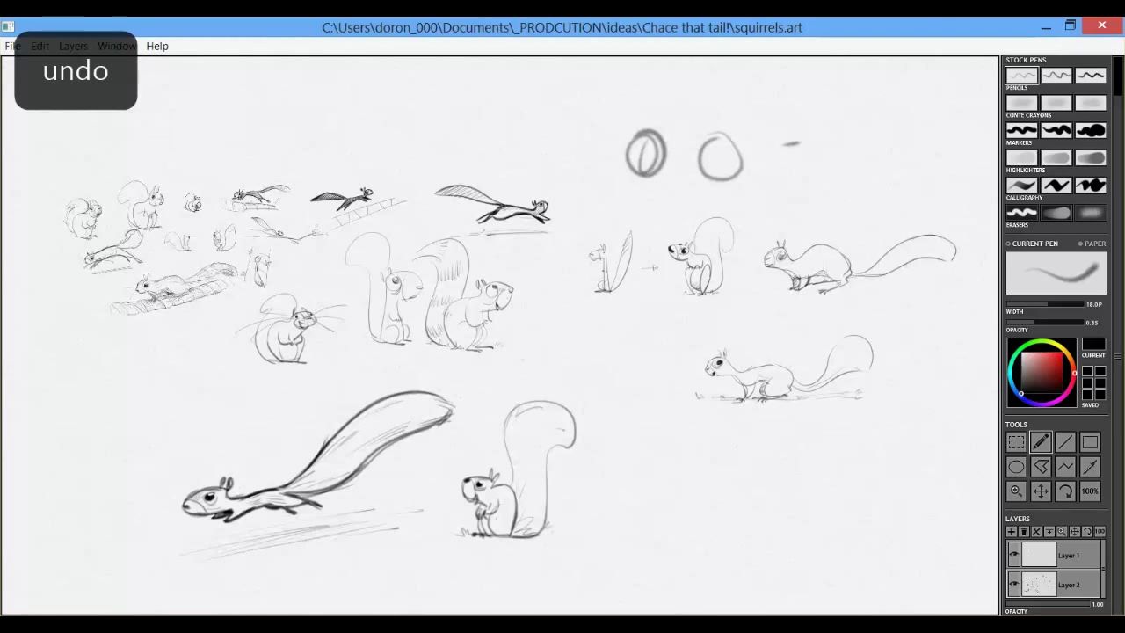
{"action": "key", "text": "ctrl+z"}
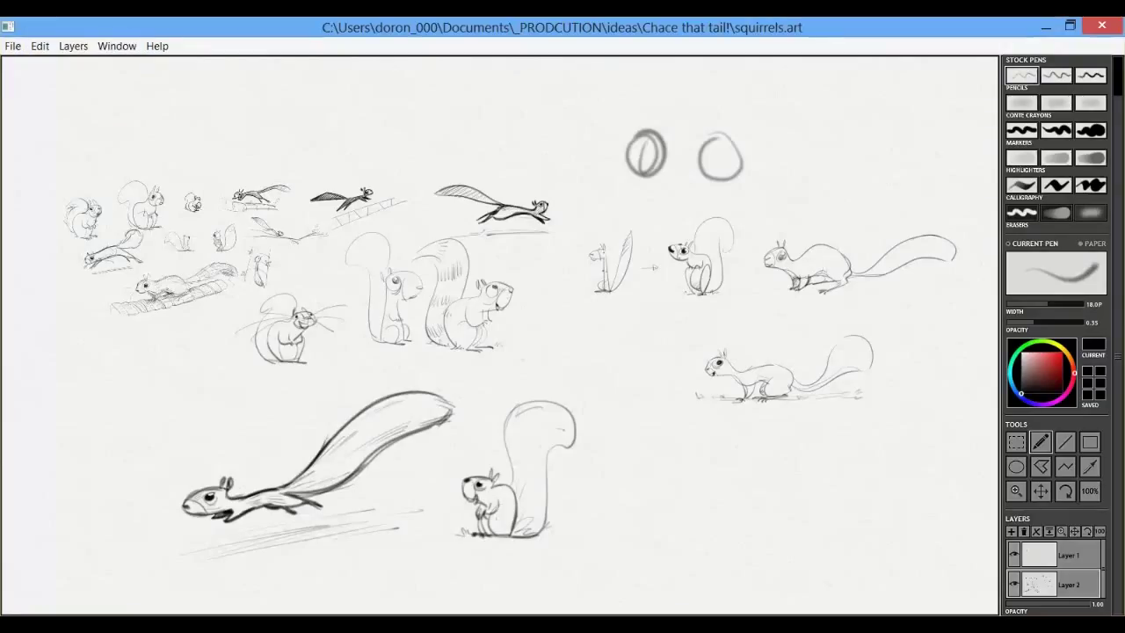
{"action": "key", "text": "ctrl+z"}
{"action": "key", "text": "ctrl+z"}
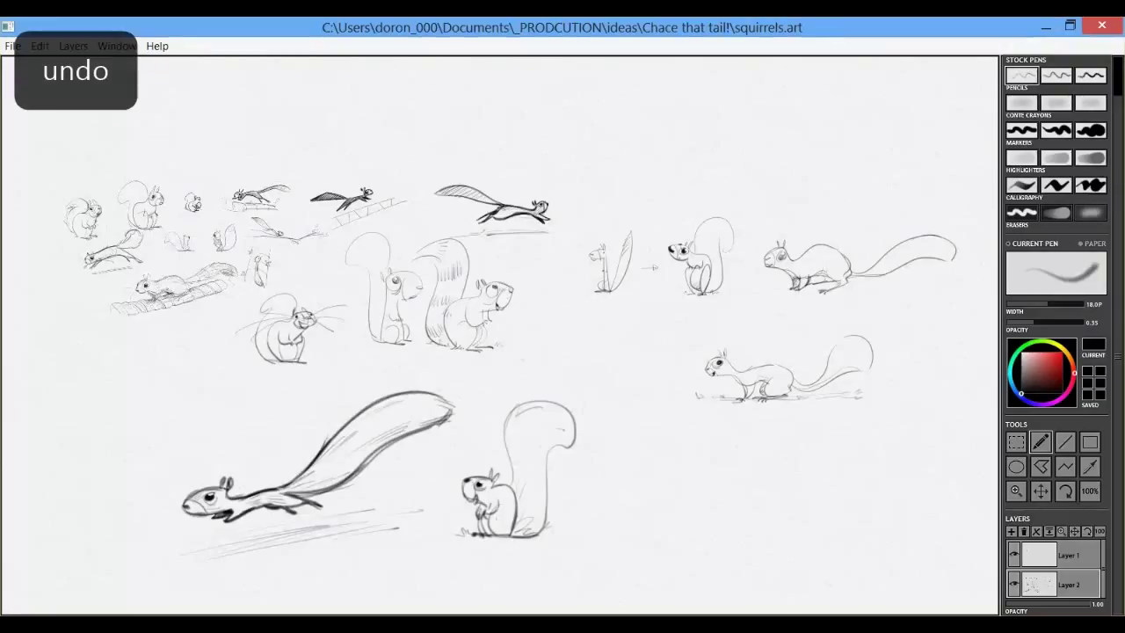